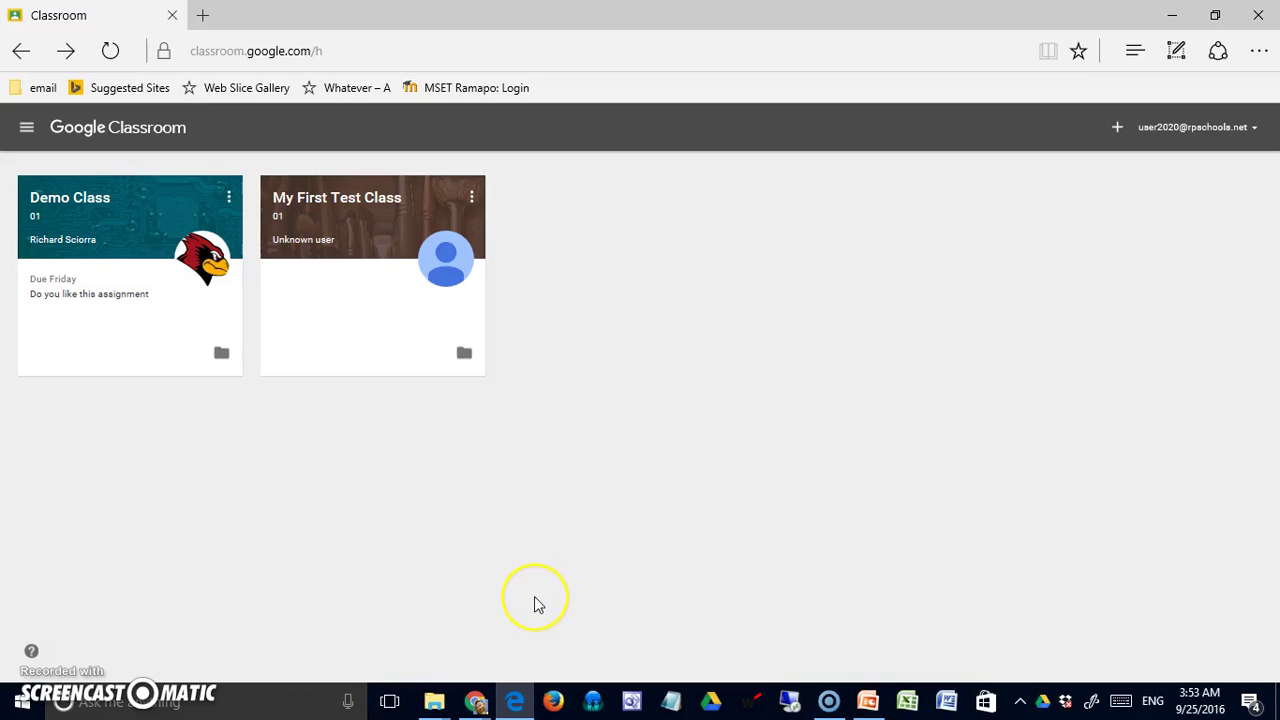
- Open Demo Class 01's stream, check the teacher's Chrome window, then return to the student's Edge view
left_click(538, 584)
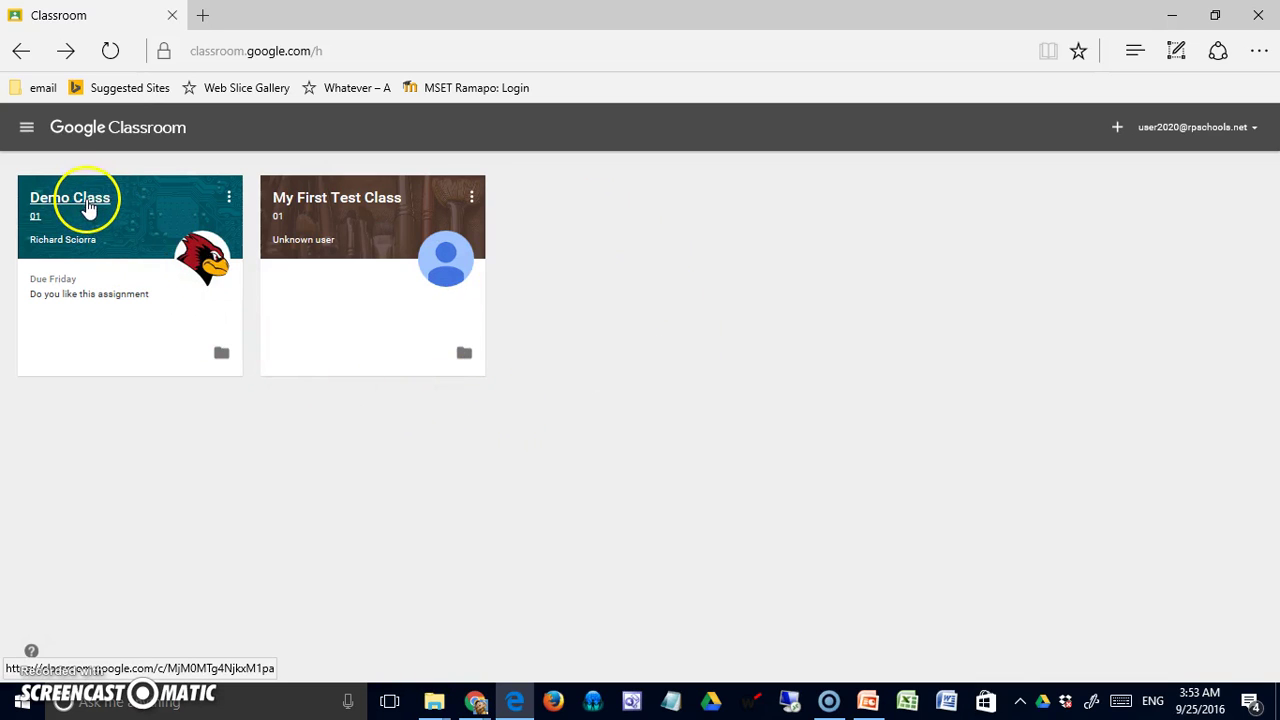
left_click(88, 205)
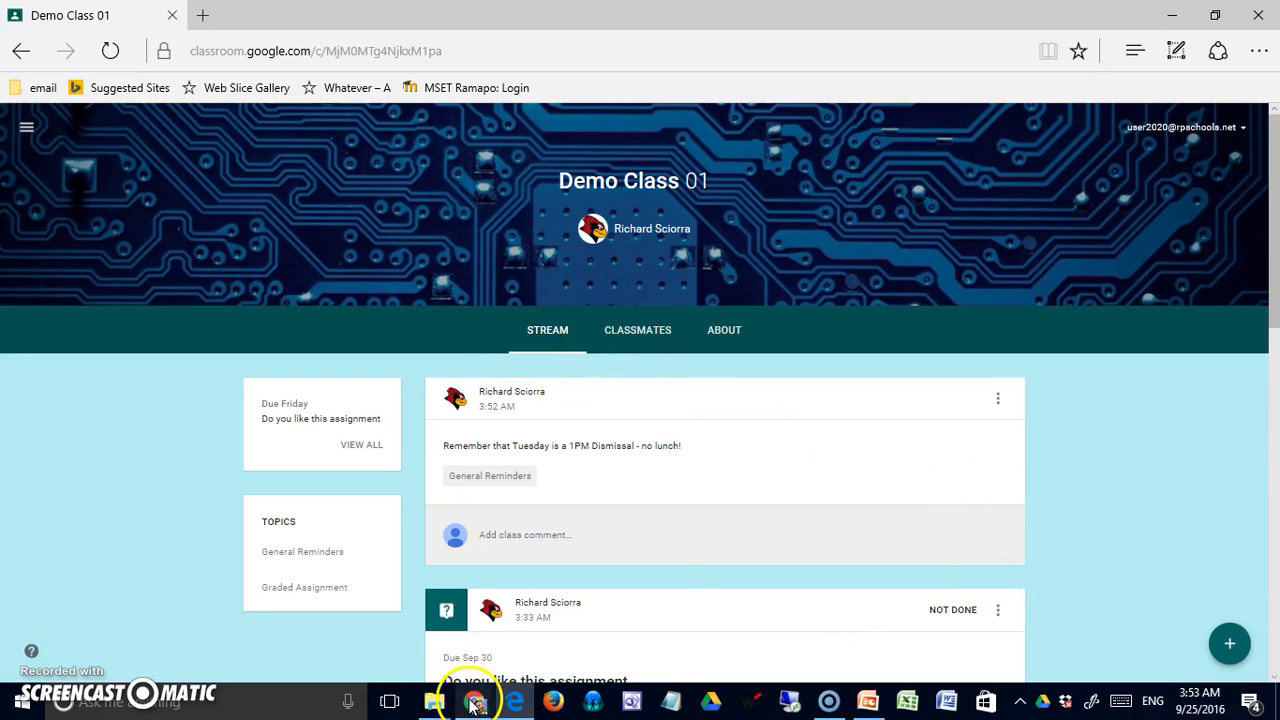
mouse_move(478, 699)
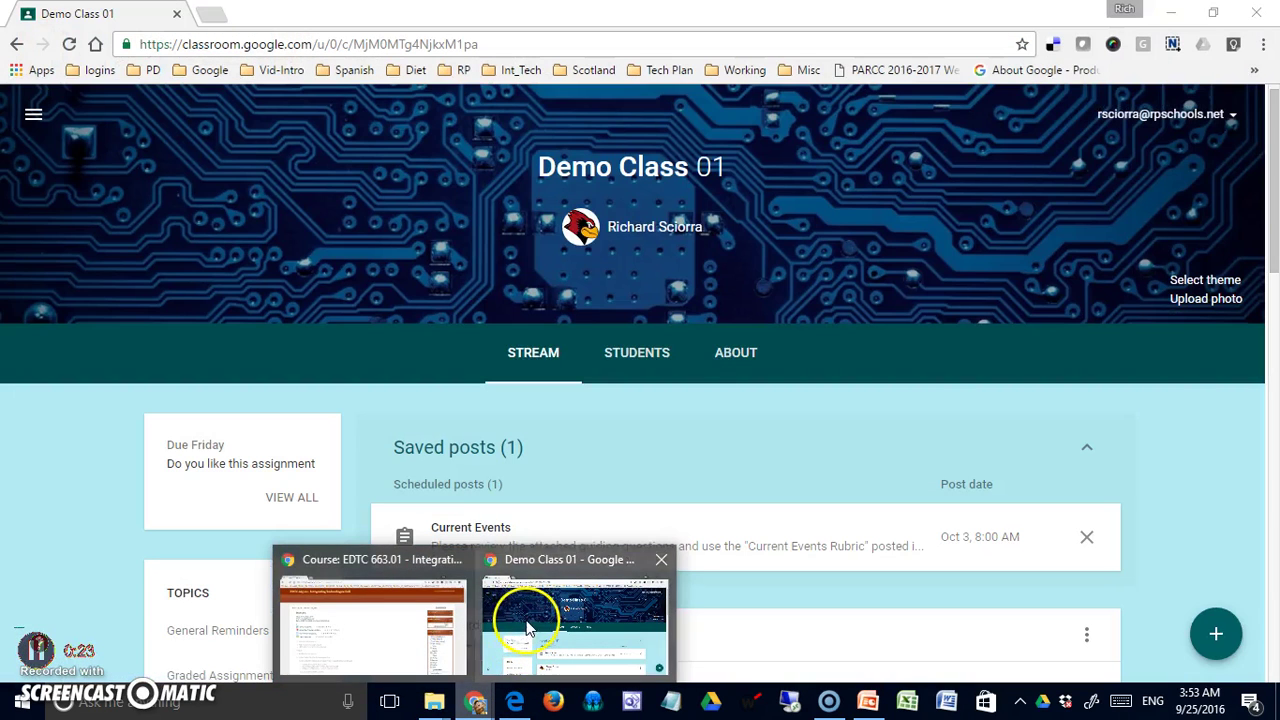
left_click(520, 615)
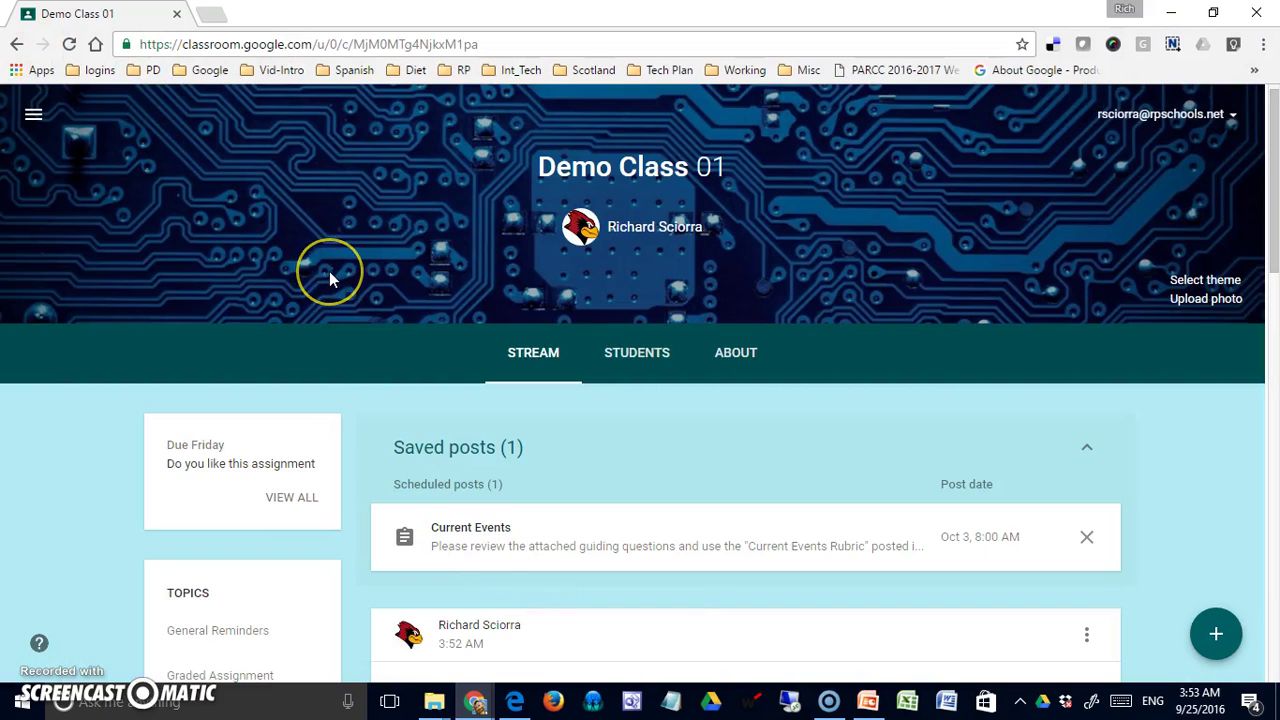
scroll(329, 271, "down", 4)
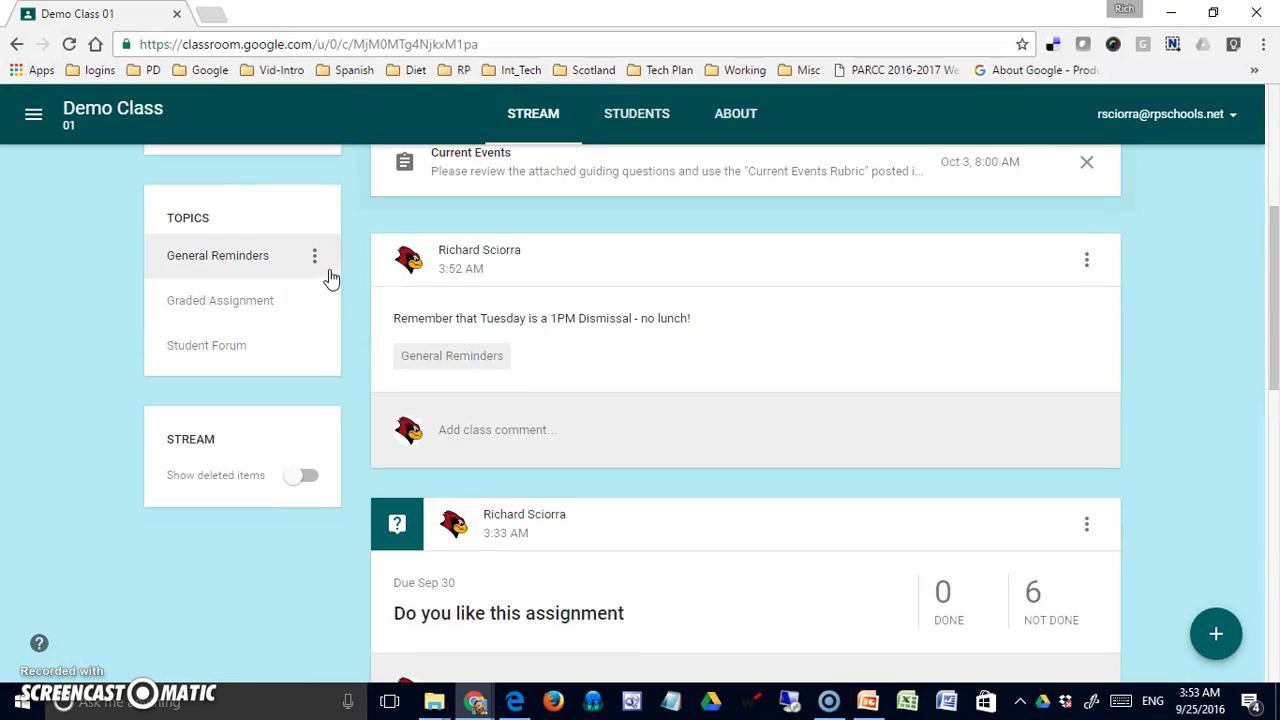
scroll(331, 280, "up", 5)
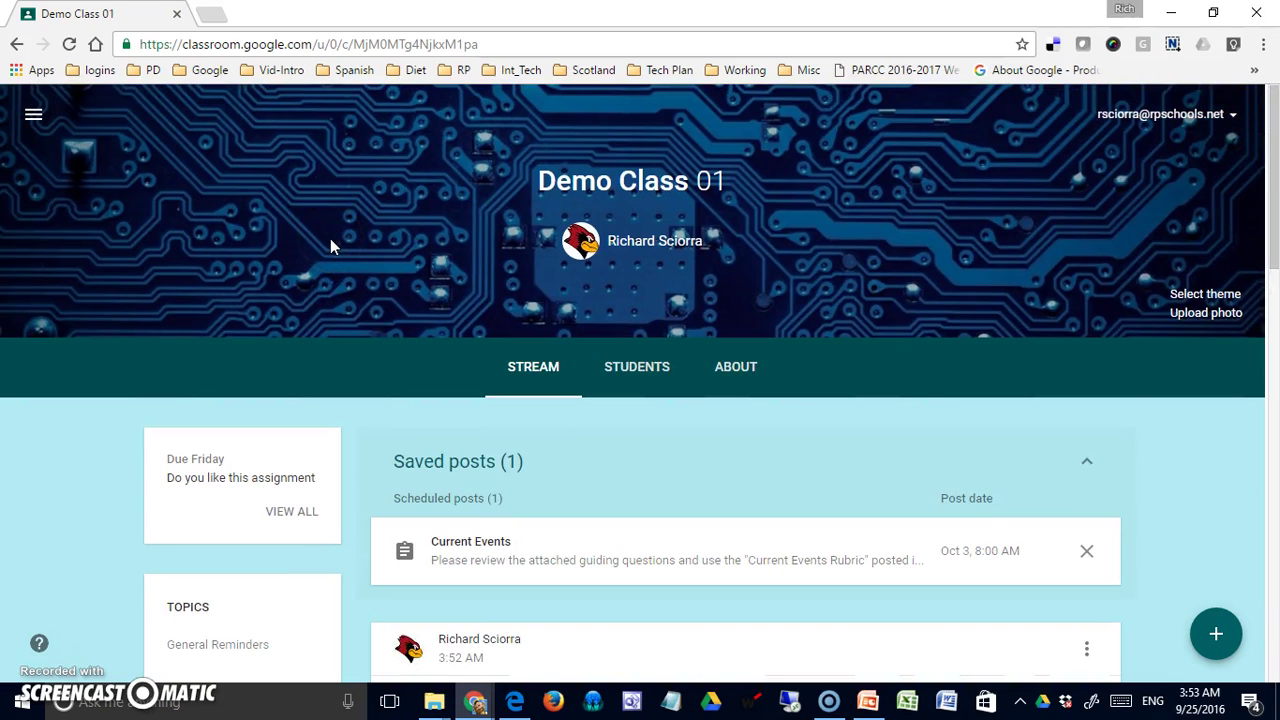
key("alt+Tab")
left_click(333, 240)
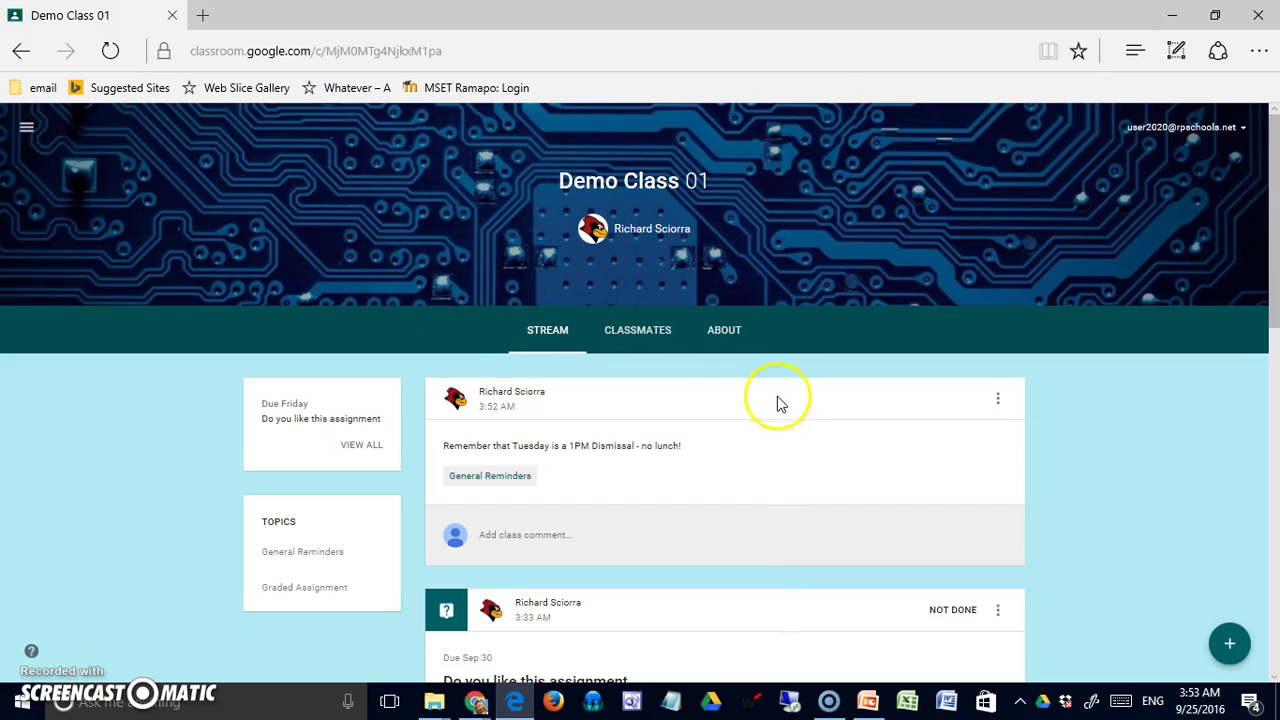
- Preview the Field Day post's Robot Education video and Motivational Quotes page, then start a class comment
scroll(770, 400, "down", 1)
scroll(780, 408, "down", 8)
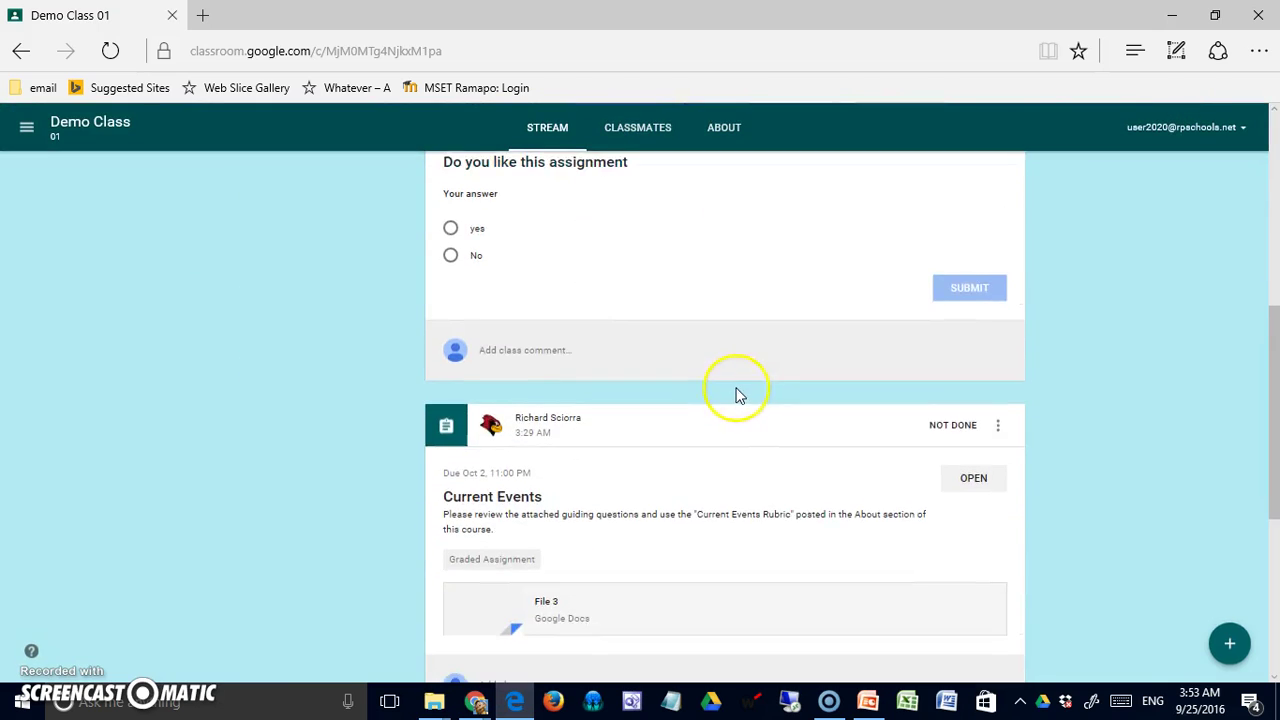
scroll(736, 401, "down", 1)
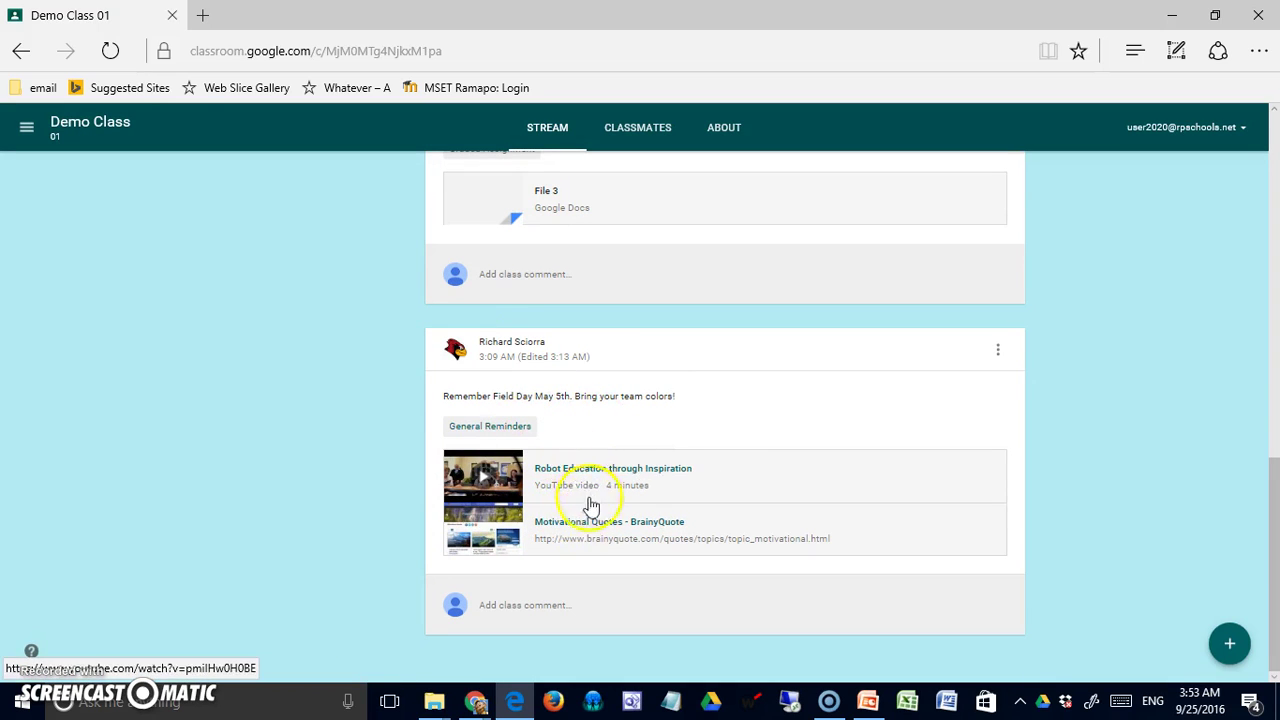
left_click(604, 470)
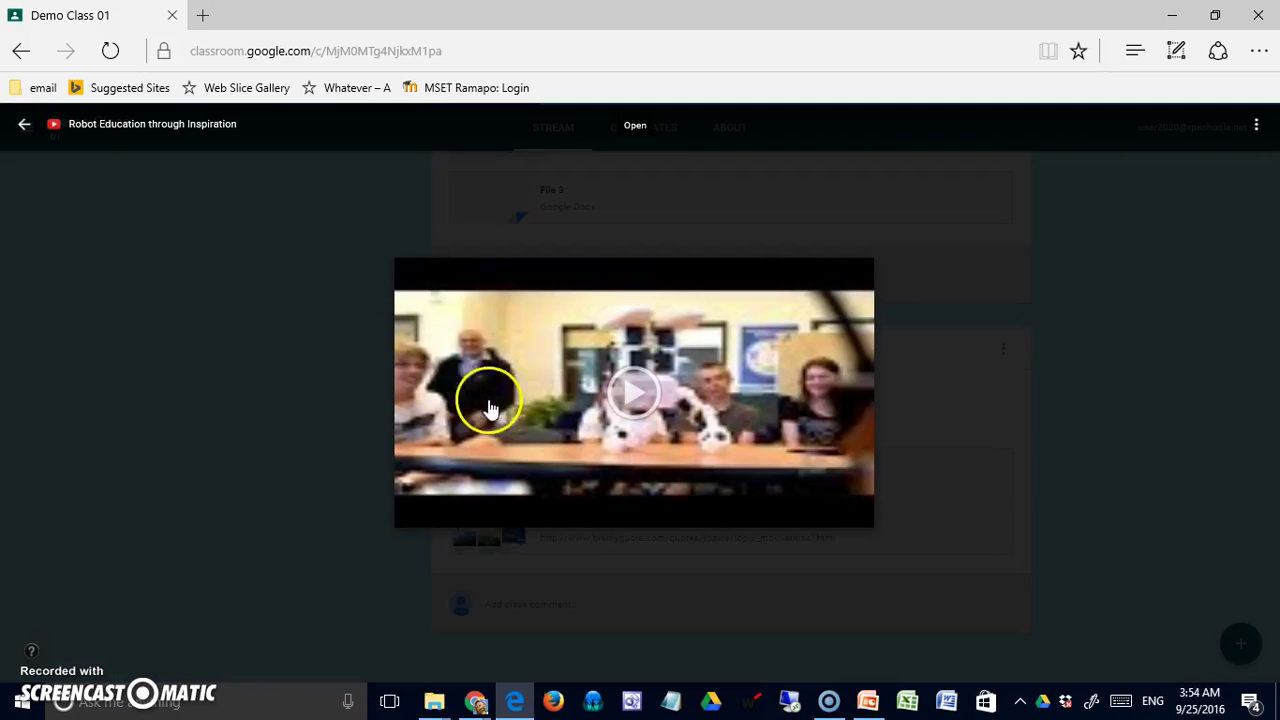
left_click(600, 393)
left_click(189, 351)
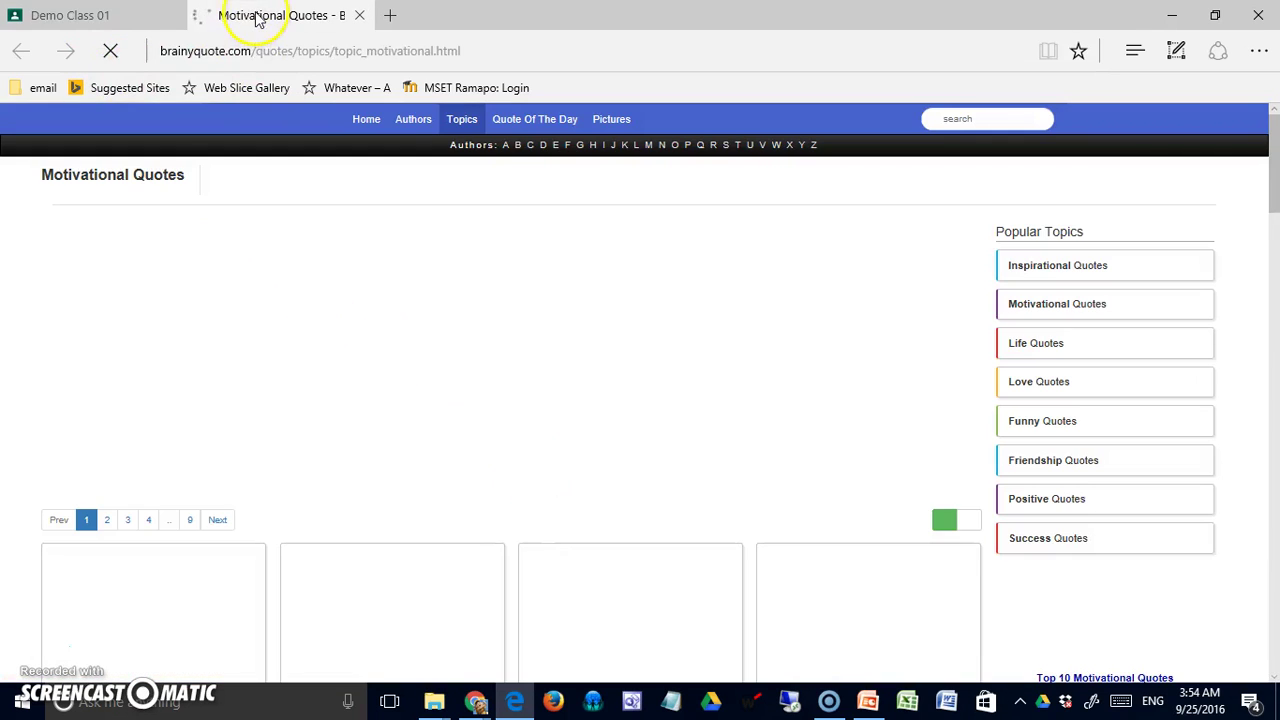
left_click(359, 15)
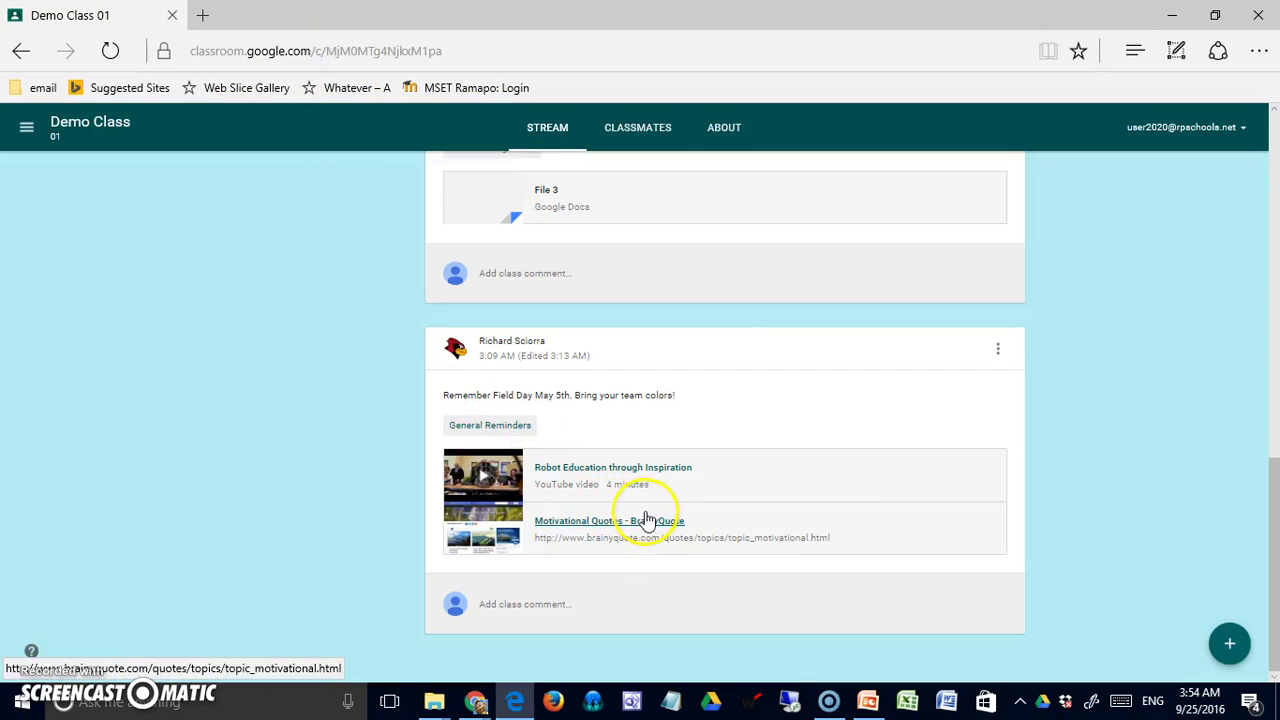
left_click(508, 612)
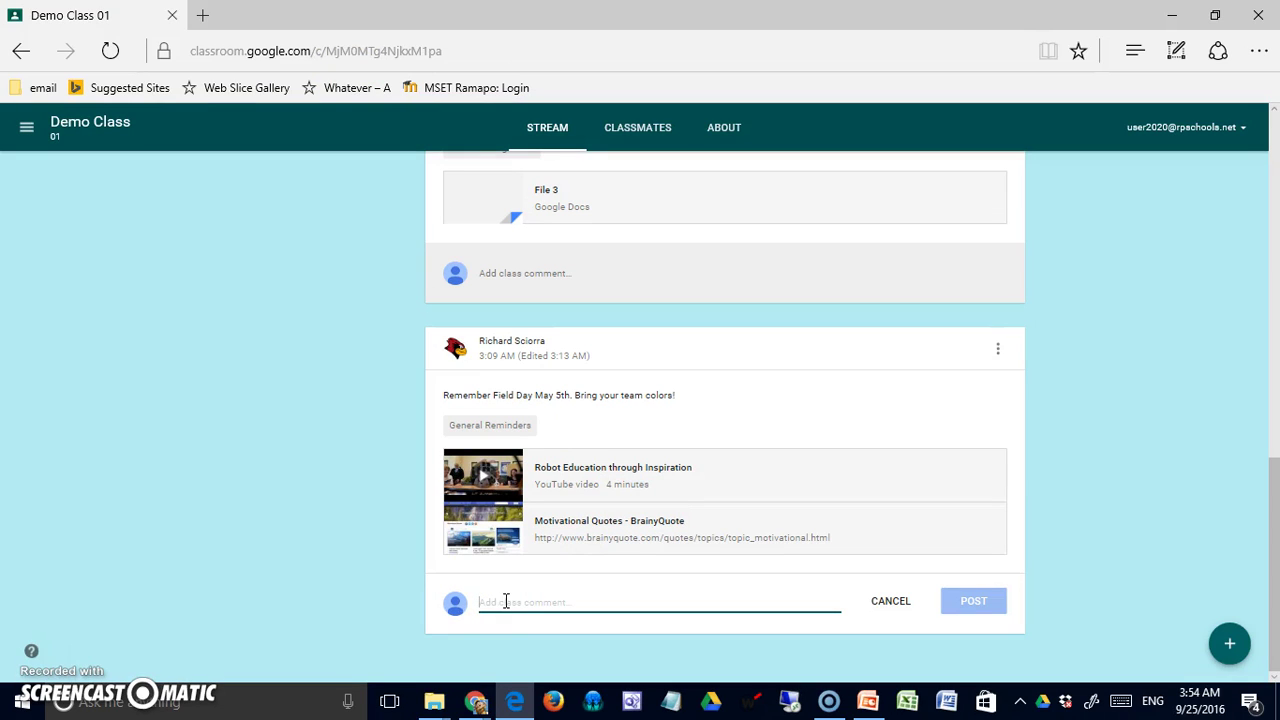
- Type the class comment 'Great video' on the Field Day post, fix its typo, and post it
left_click(508, 593)
type("Great video")
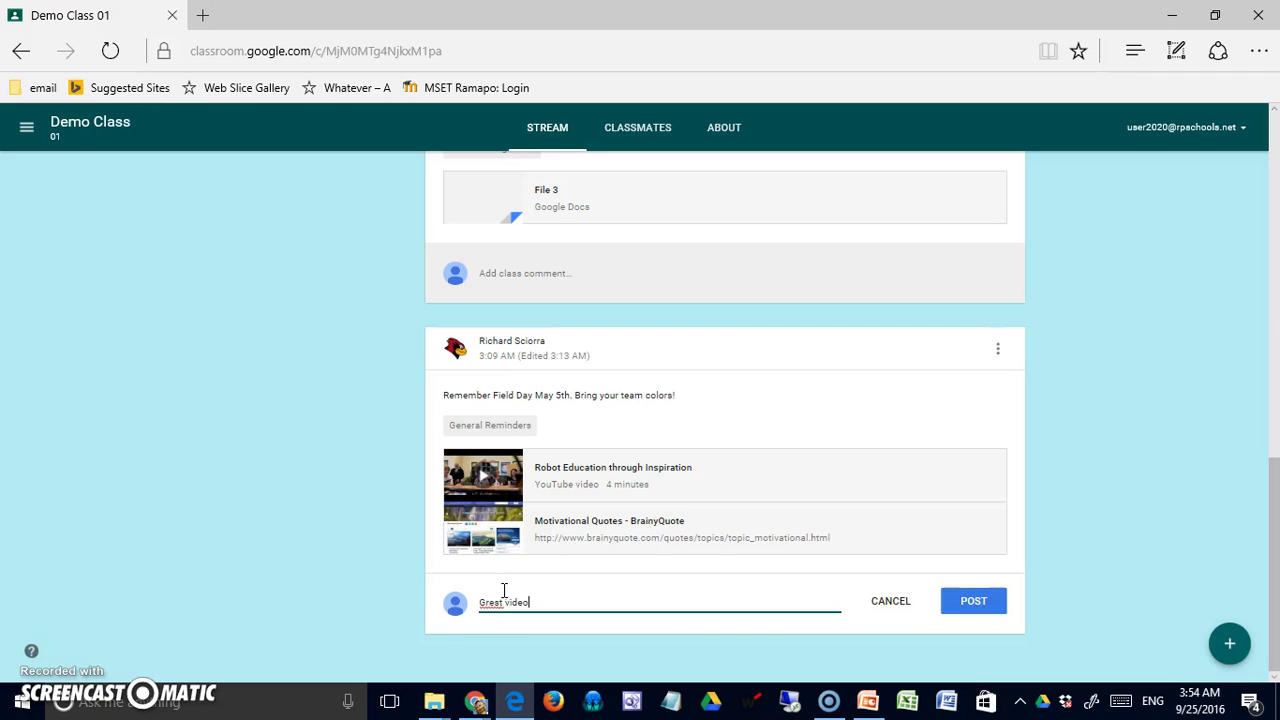
left_click(503, 603)
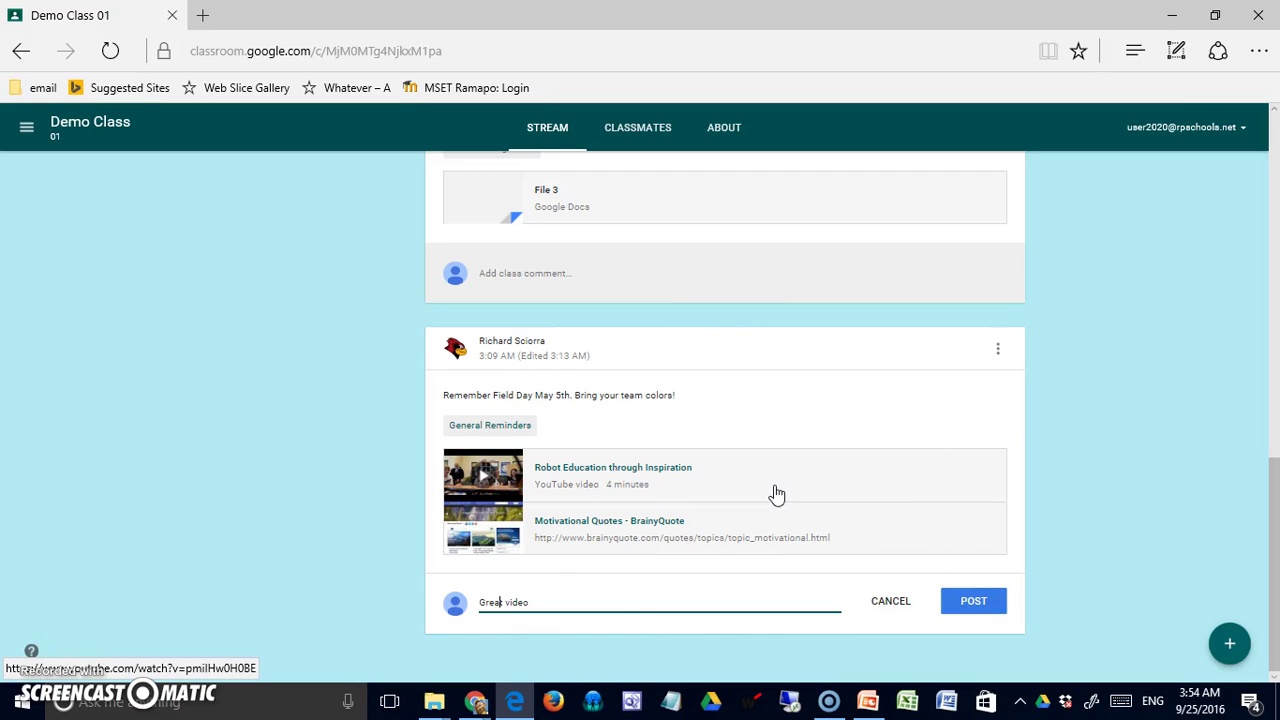
left_click(730, 493)
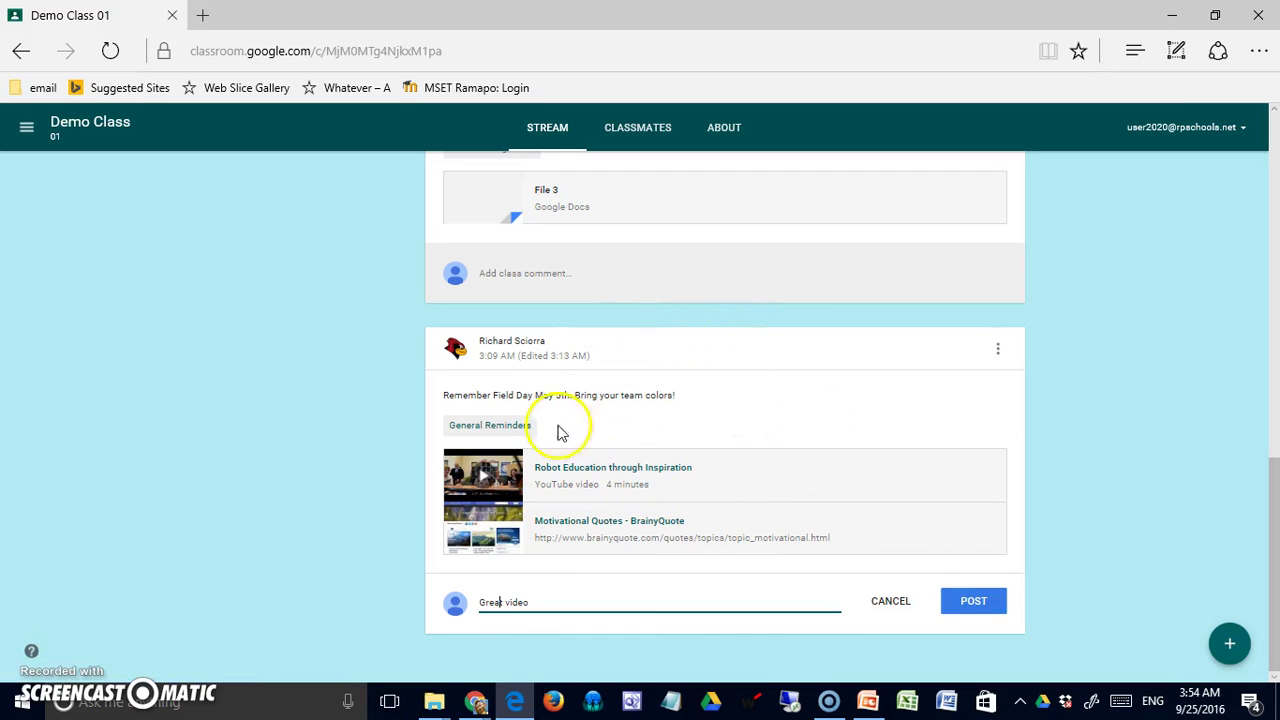
left_click(971, 604)
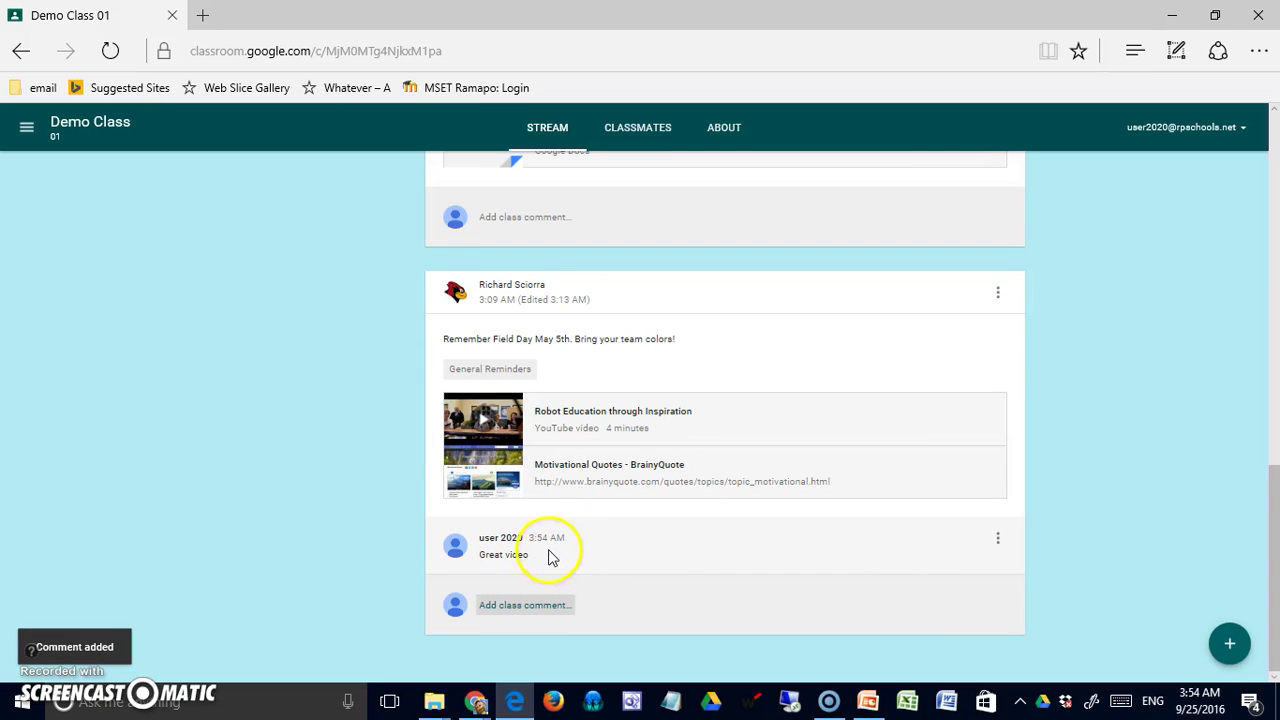
- In the teacher window, mute the 'Great video' commenter with 'Also delete this comment' left unchecked
key("alt+Tab")
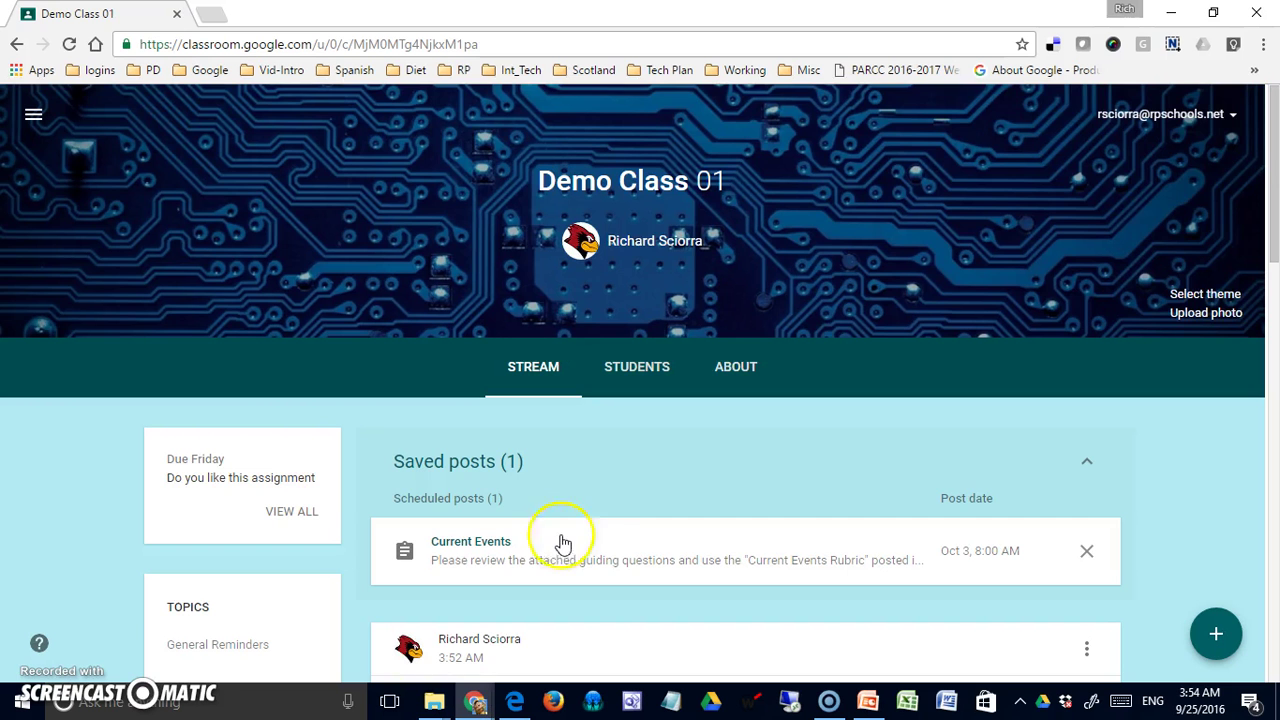
scroll(563, 537, "down", 10)
scroll(683, 505, "down", 5)
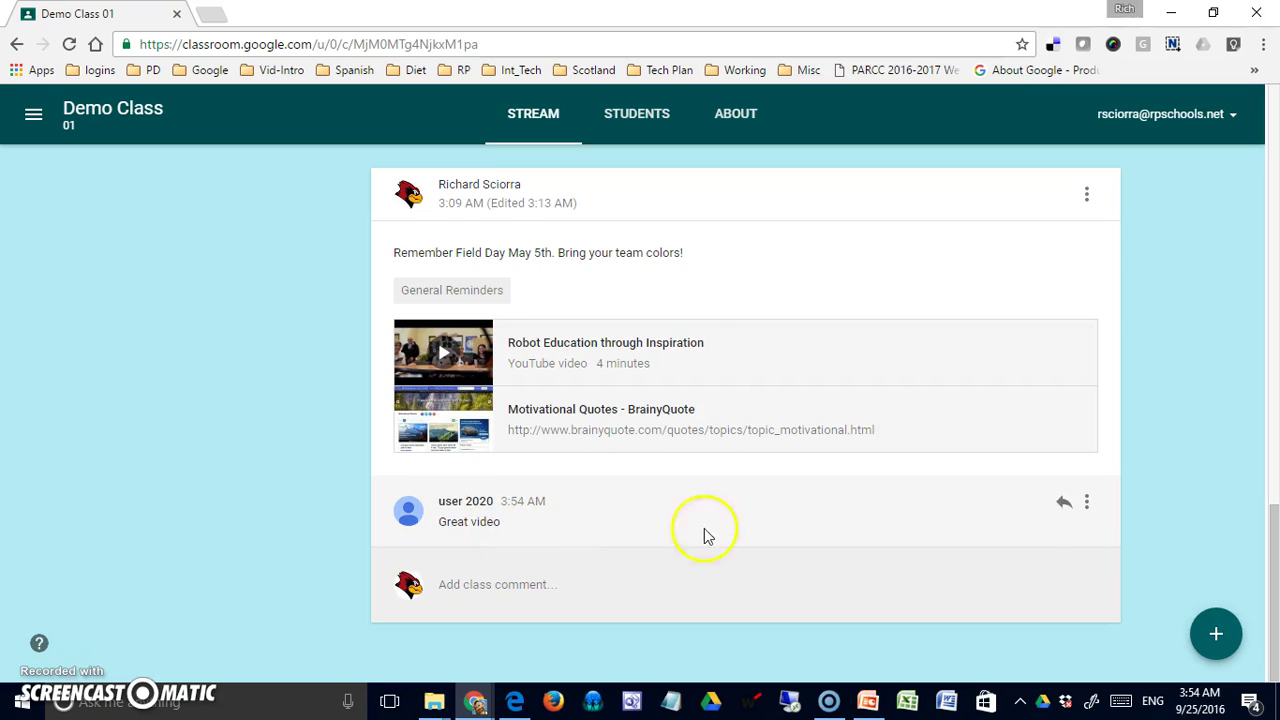
left_click(1090, 500)
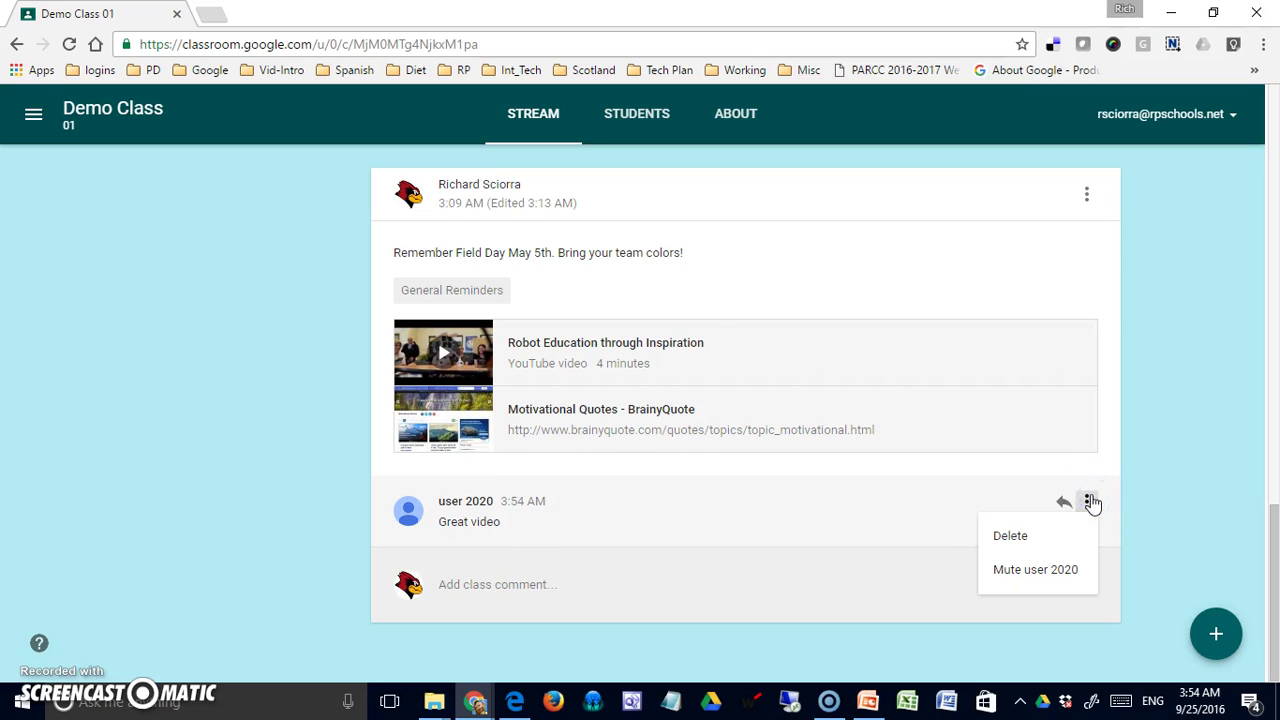
left_click(1034, 541)
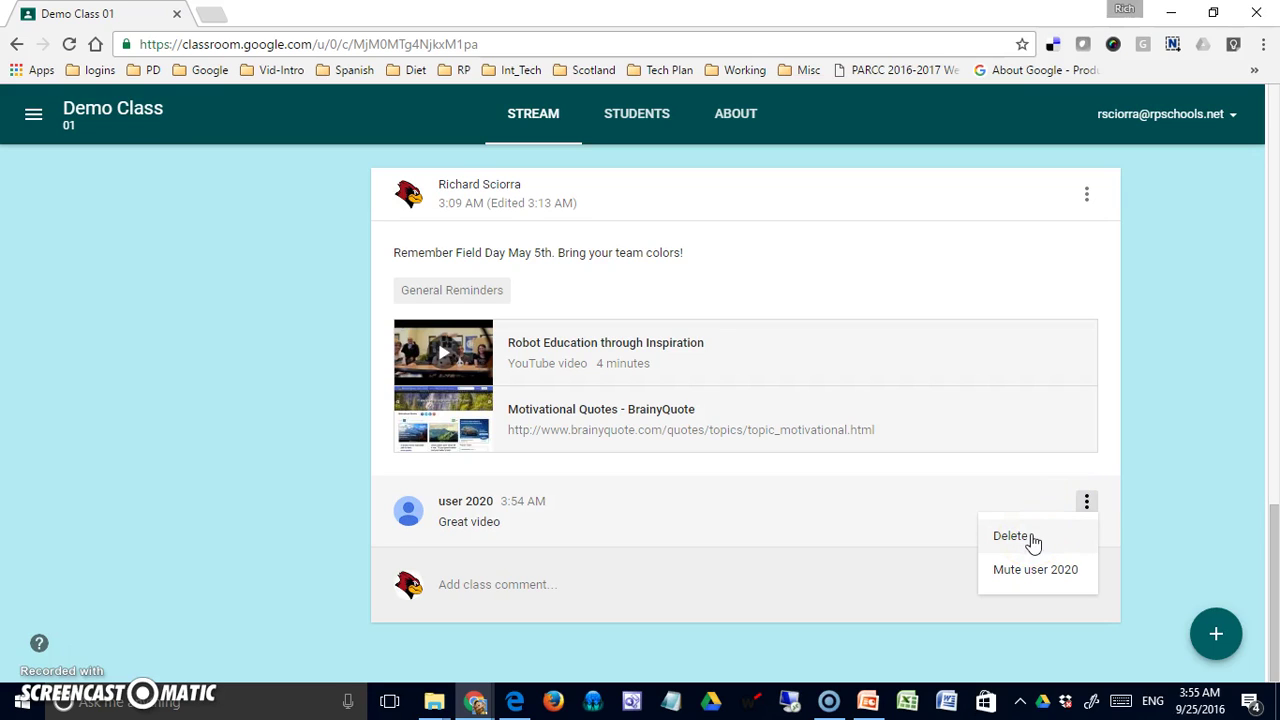
left_click(1034, 580)
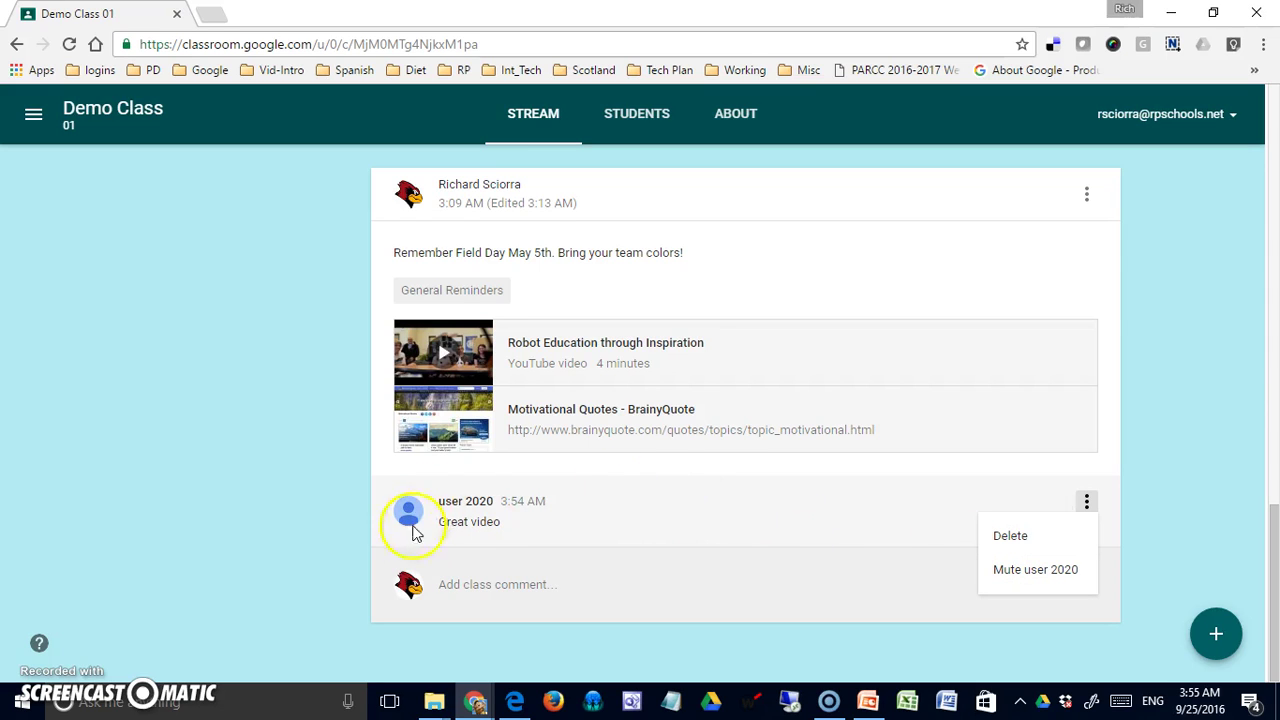
left_click(1010, 575)
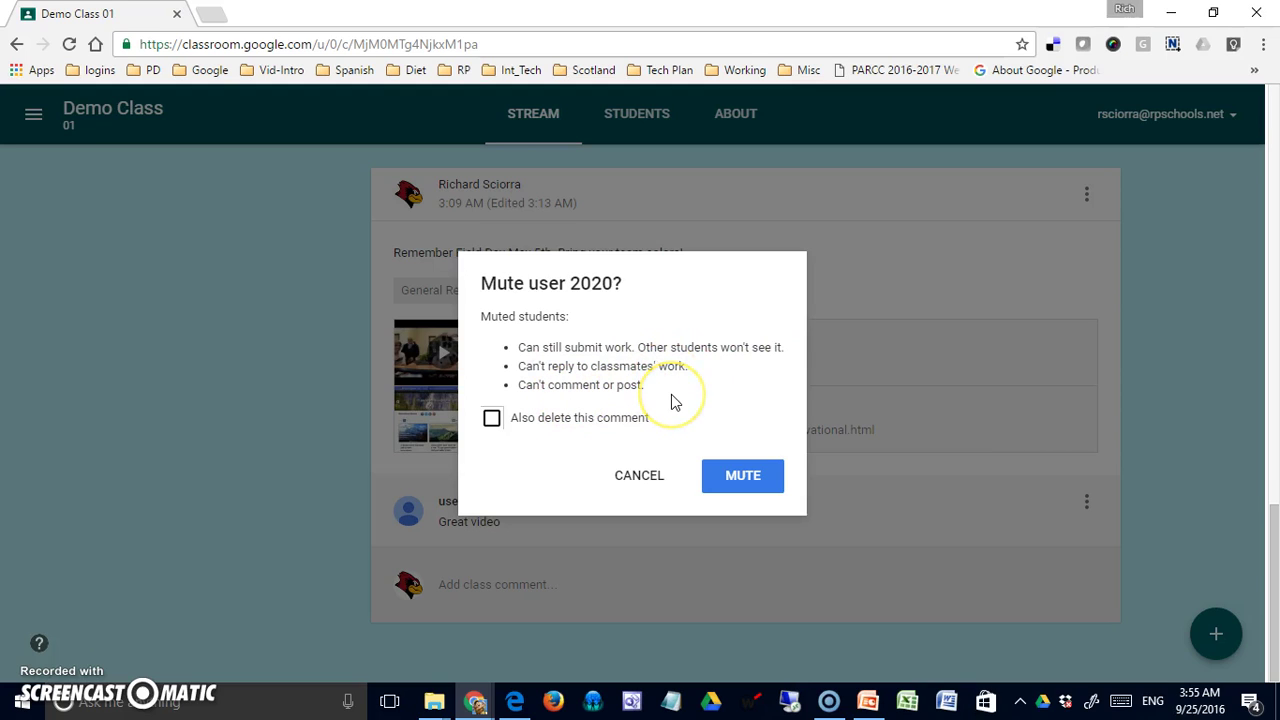
left_click(491, 419)
left_click(491, 419)
left_click(733, 477)
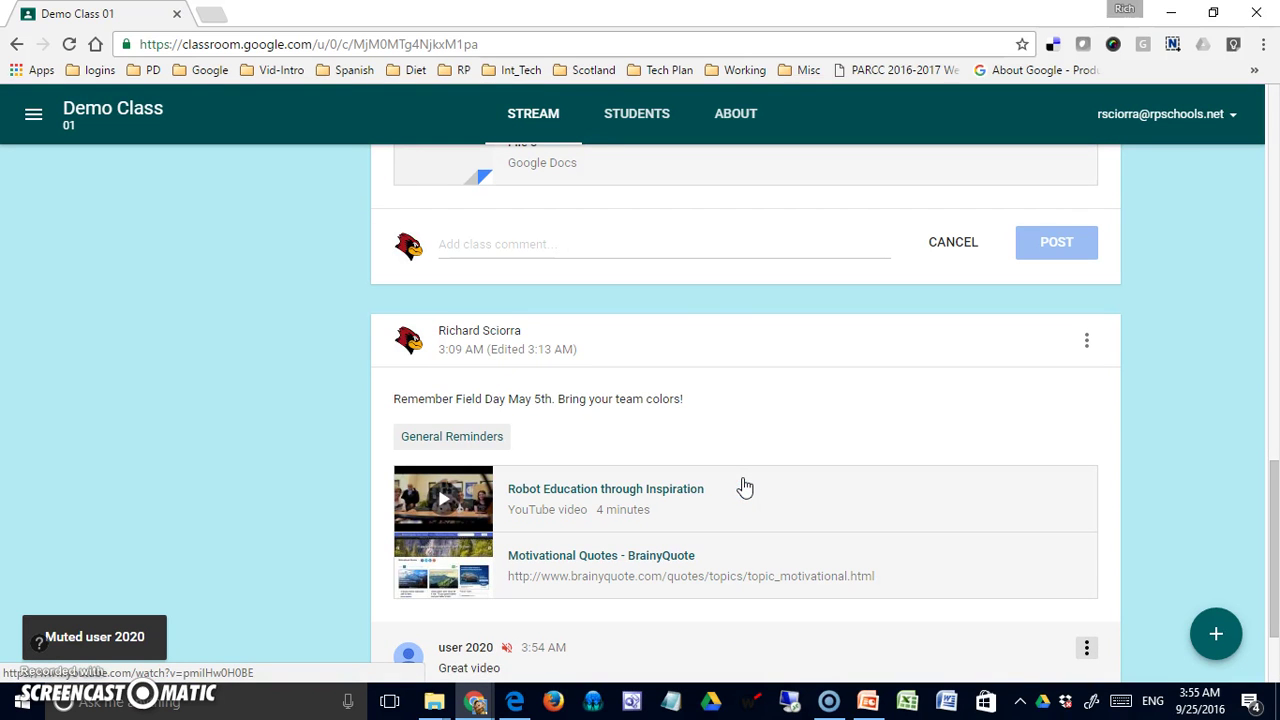
- Select the muted student in the STUDENTS roster and unmute them via Actions > Unmute
left_click(638, 113)
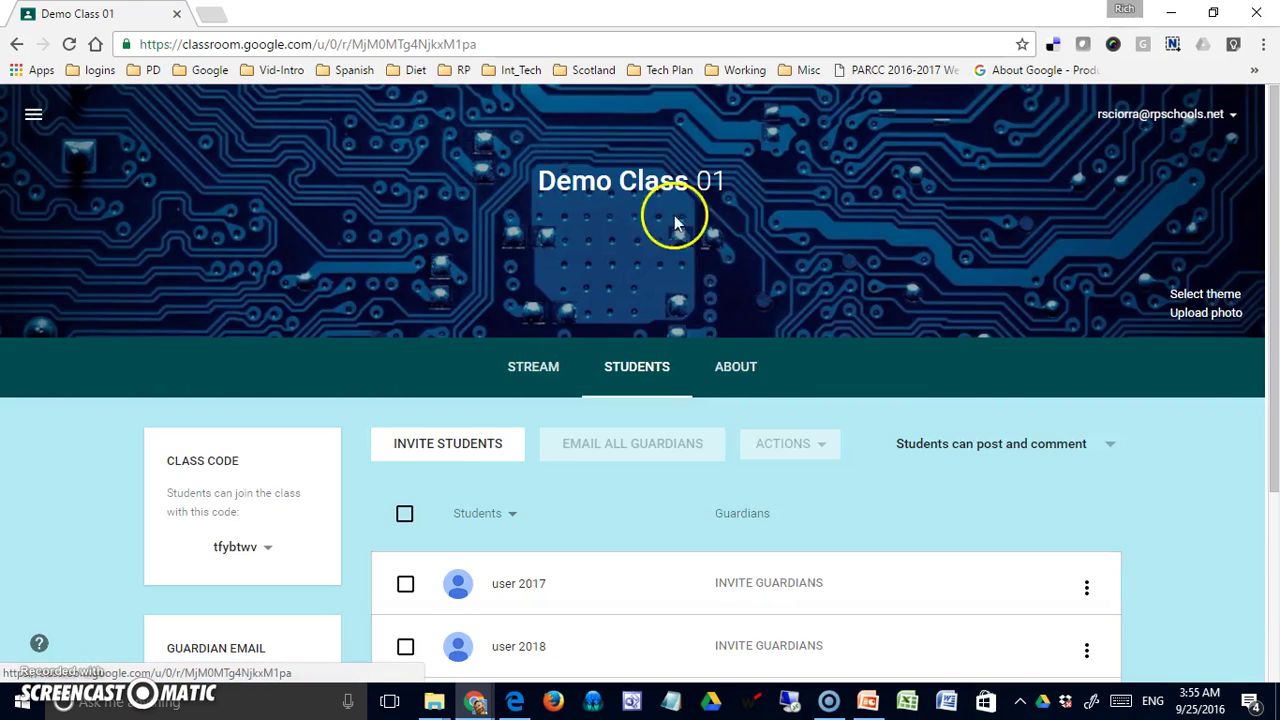
scroll(766, 463, "down", 3)
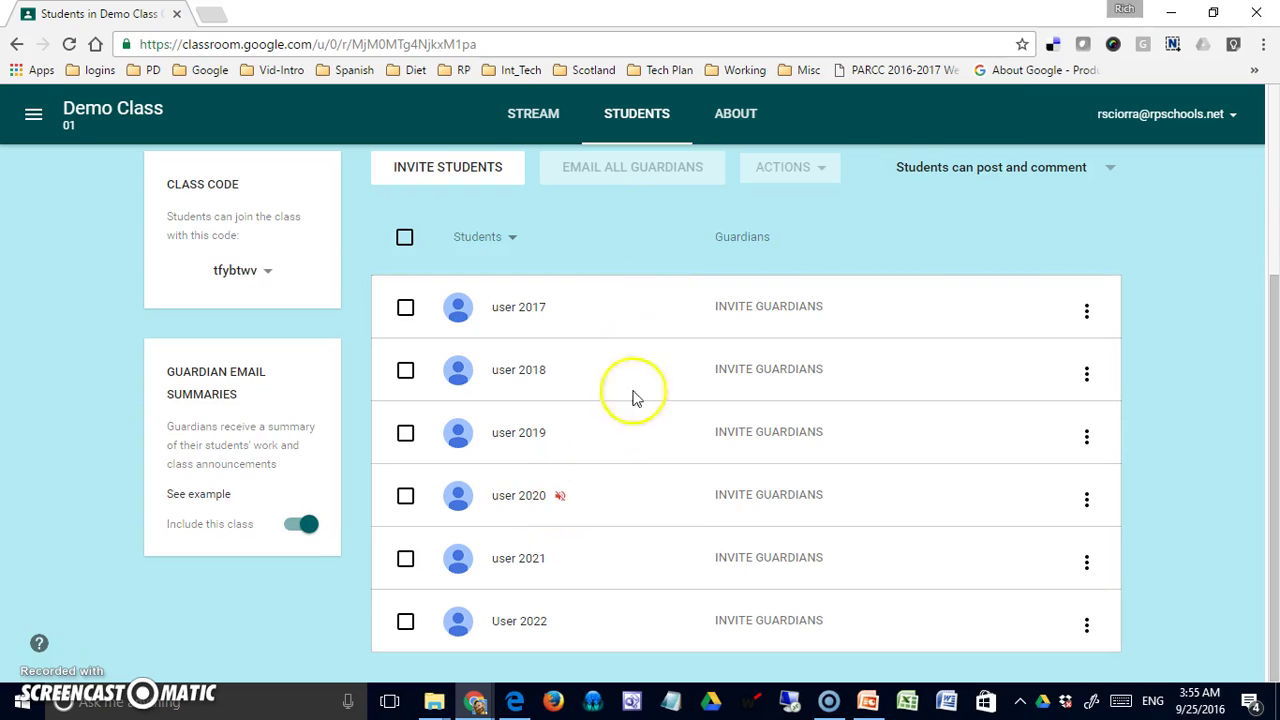
left_click(1087, 505)
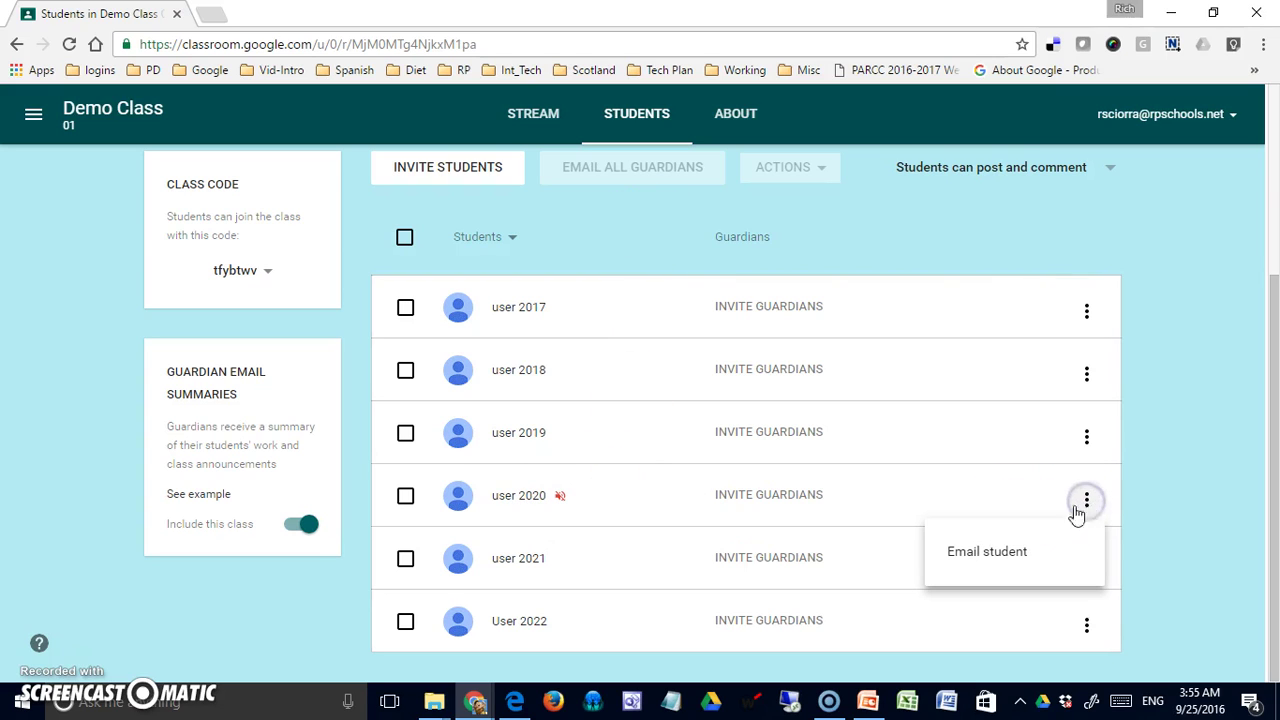
left_click(960, 497)
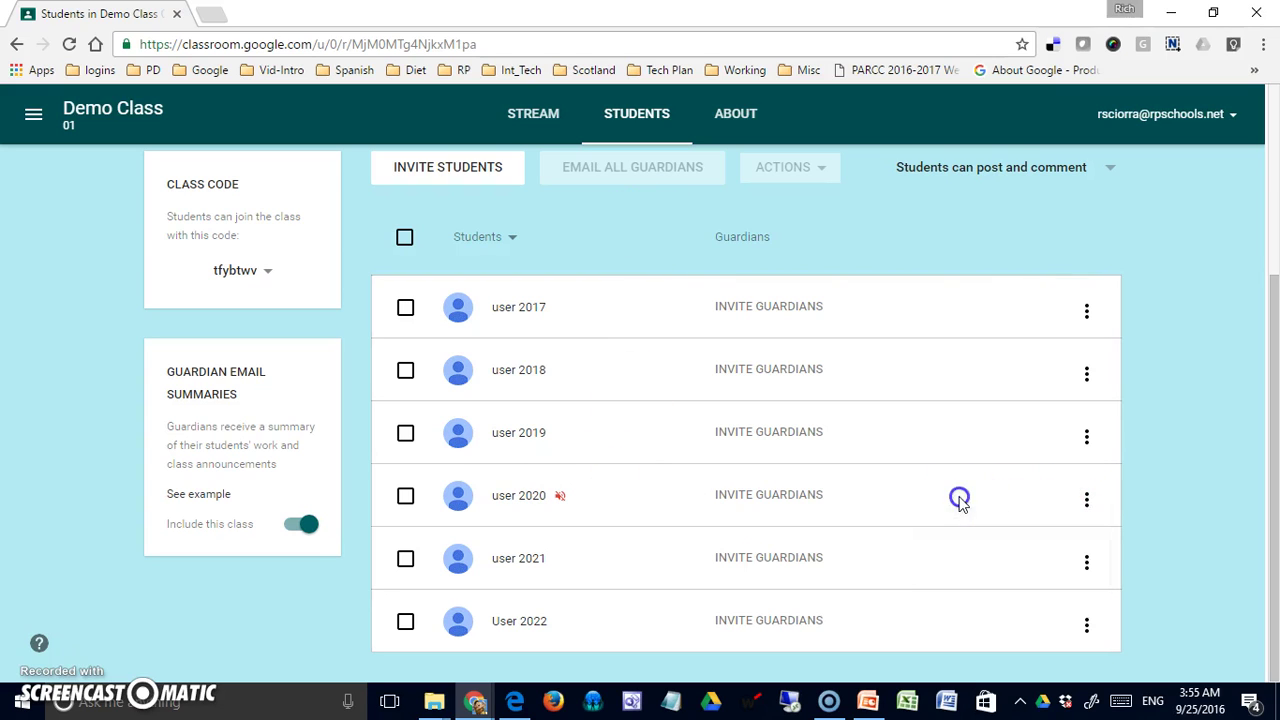
left_click(560, 498)
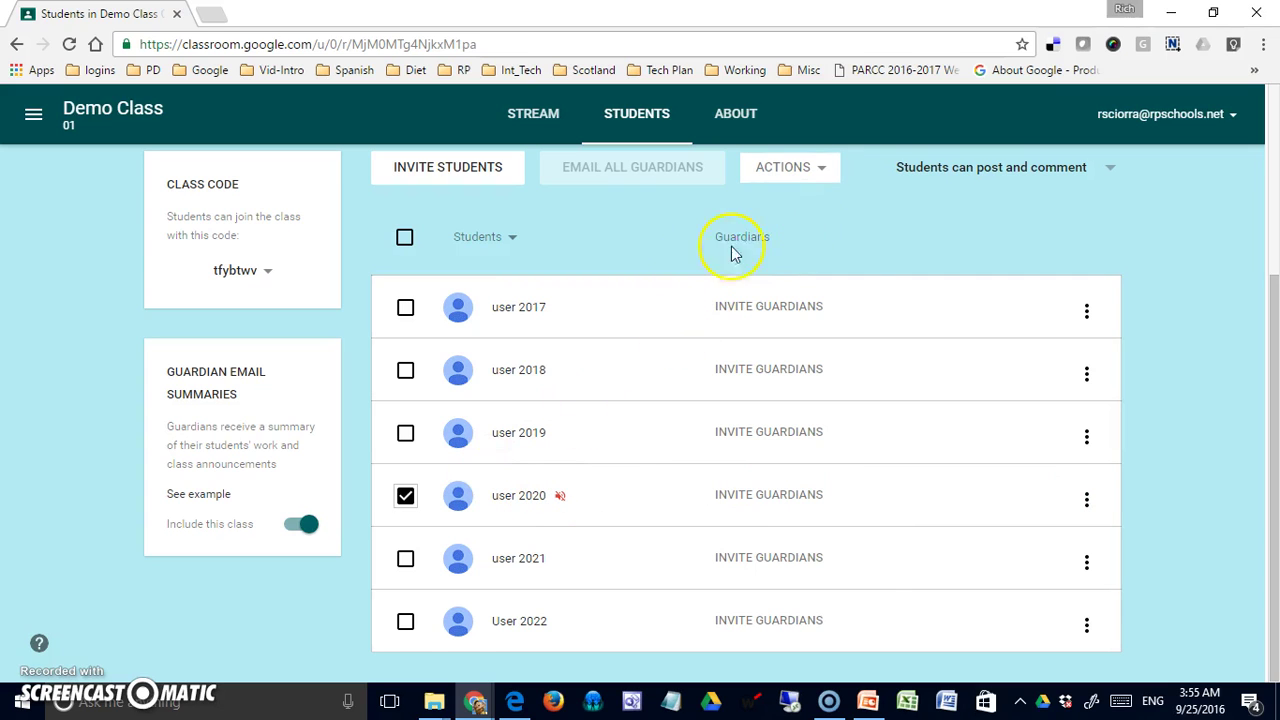
left_click(800, 168)
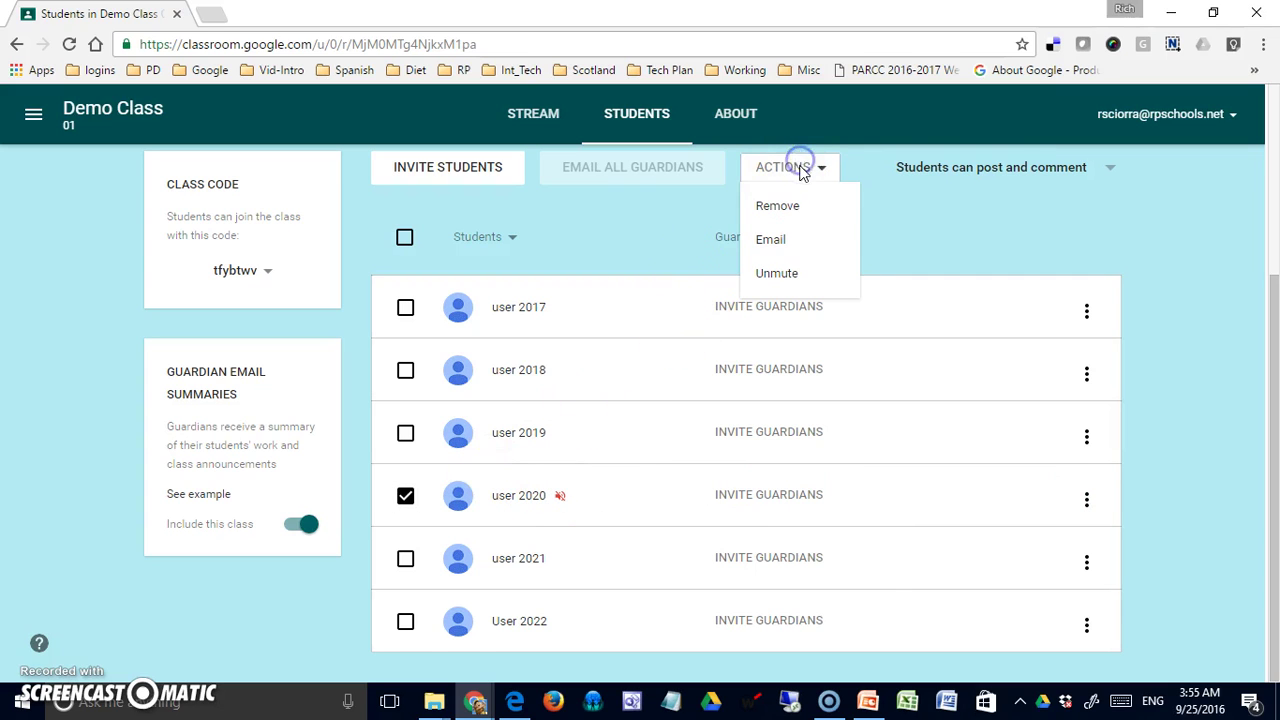
left_click(806, 274)
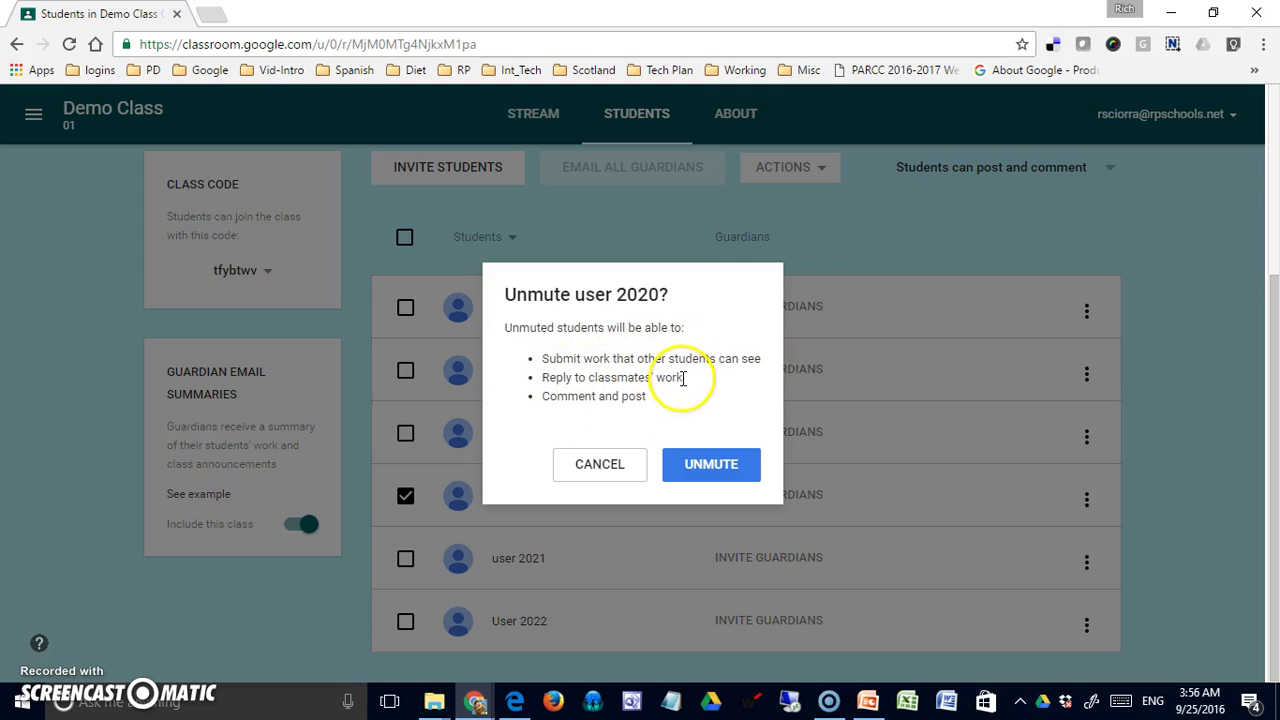
left_click(718, 478)
scroll(716, 480, "up", 3)
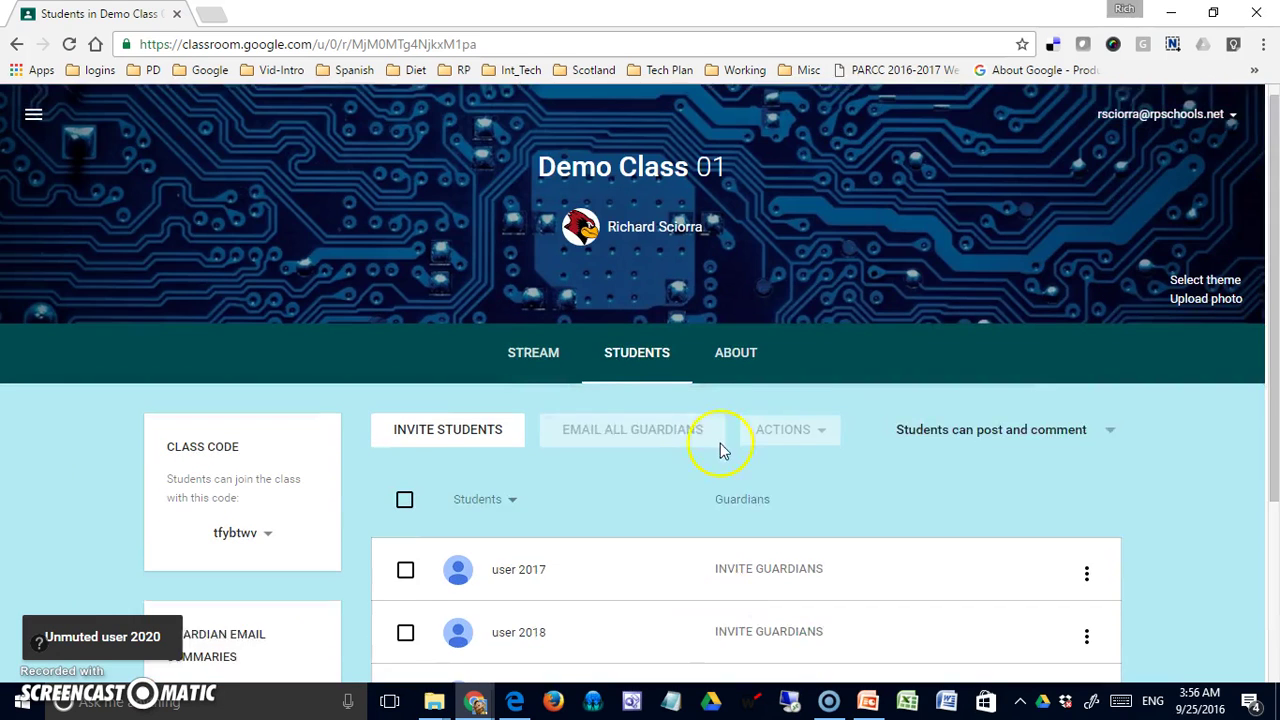
- Post the reply 'I'm glad you enjoyed it.' on the Field Day post and check it in the student's window
left_click(535, 370)
scroll(695, 468, "down", 2)
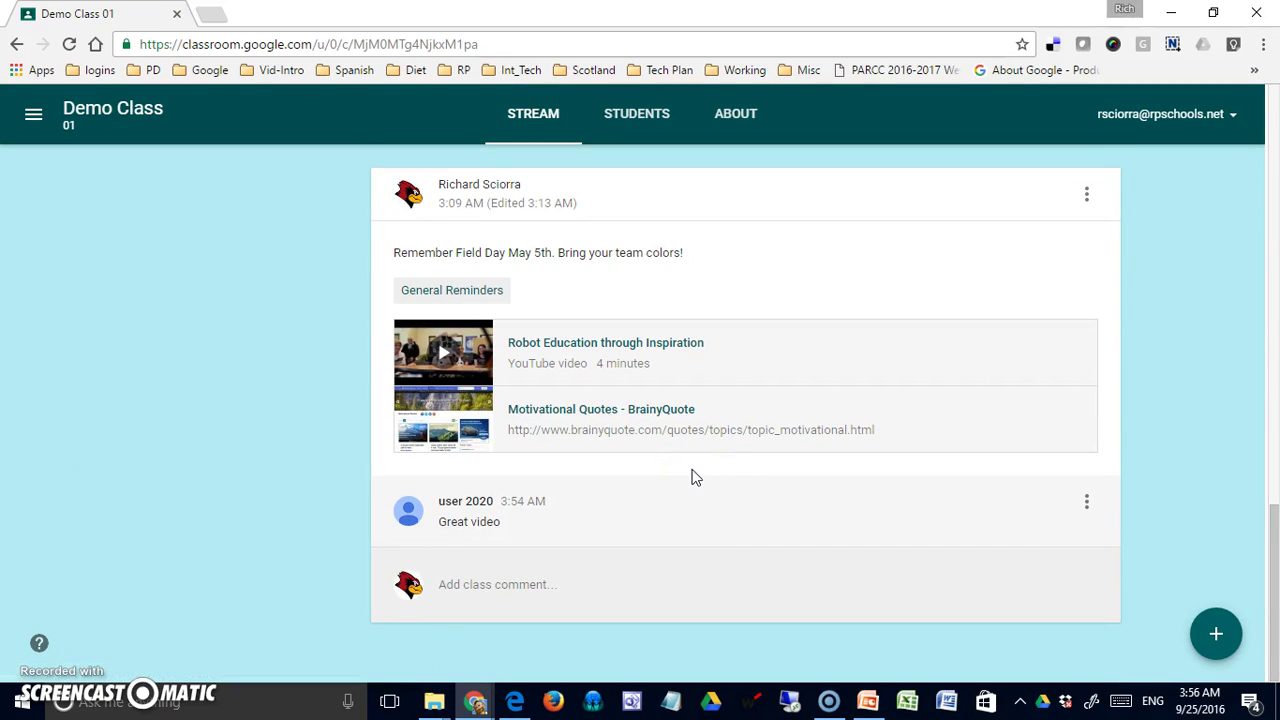
left_click(705, 481)
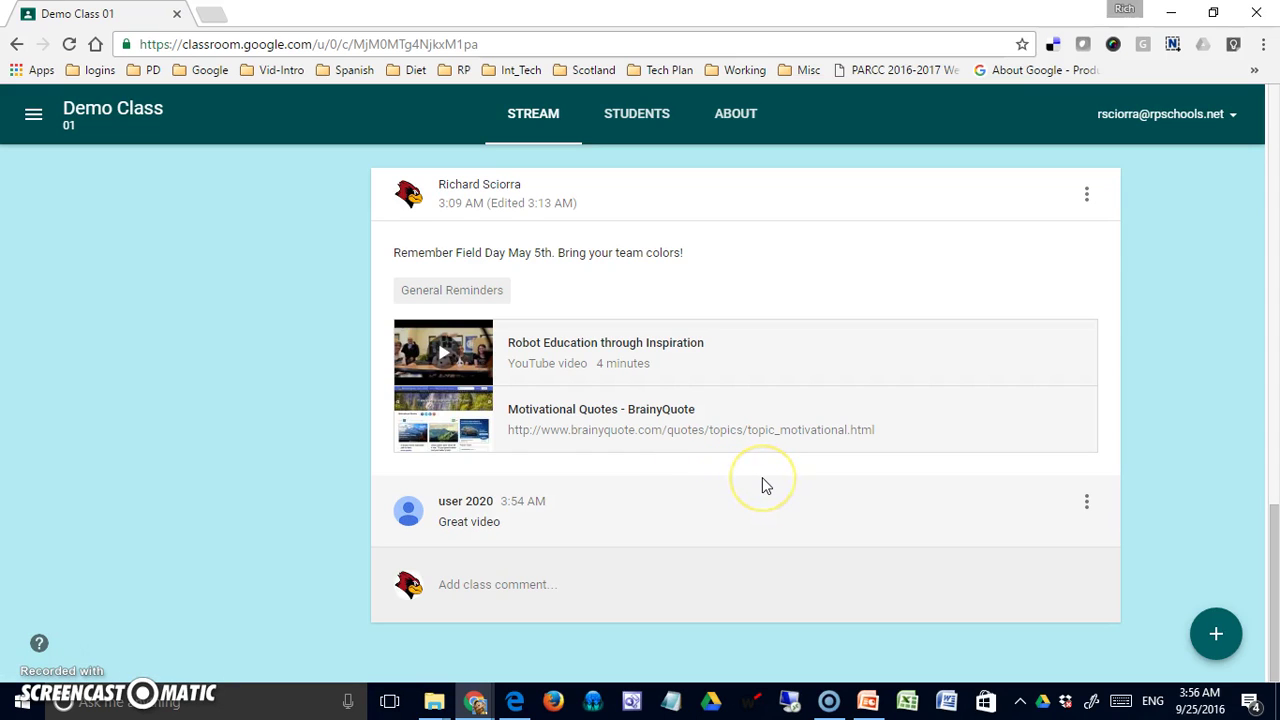
left_click(578, 606)
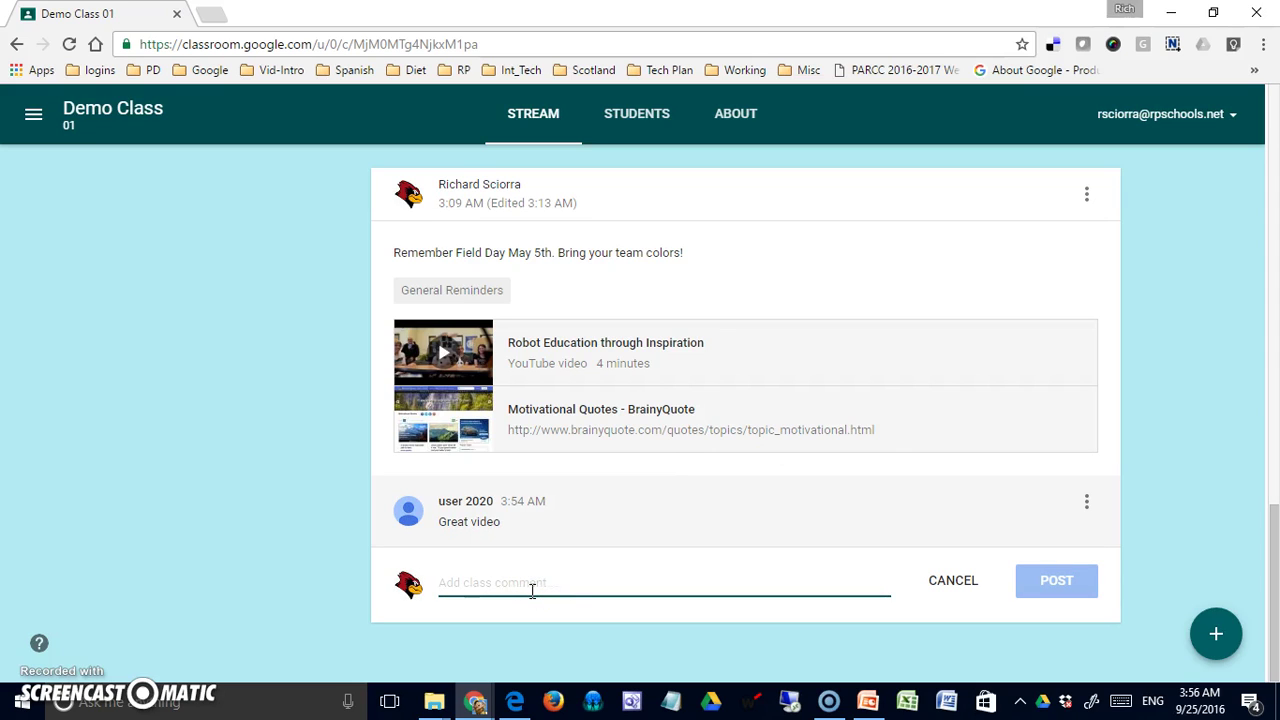
type("I'm glad you enjoyed it.")
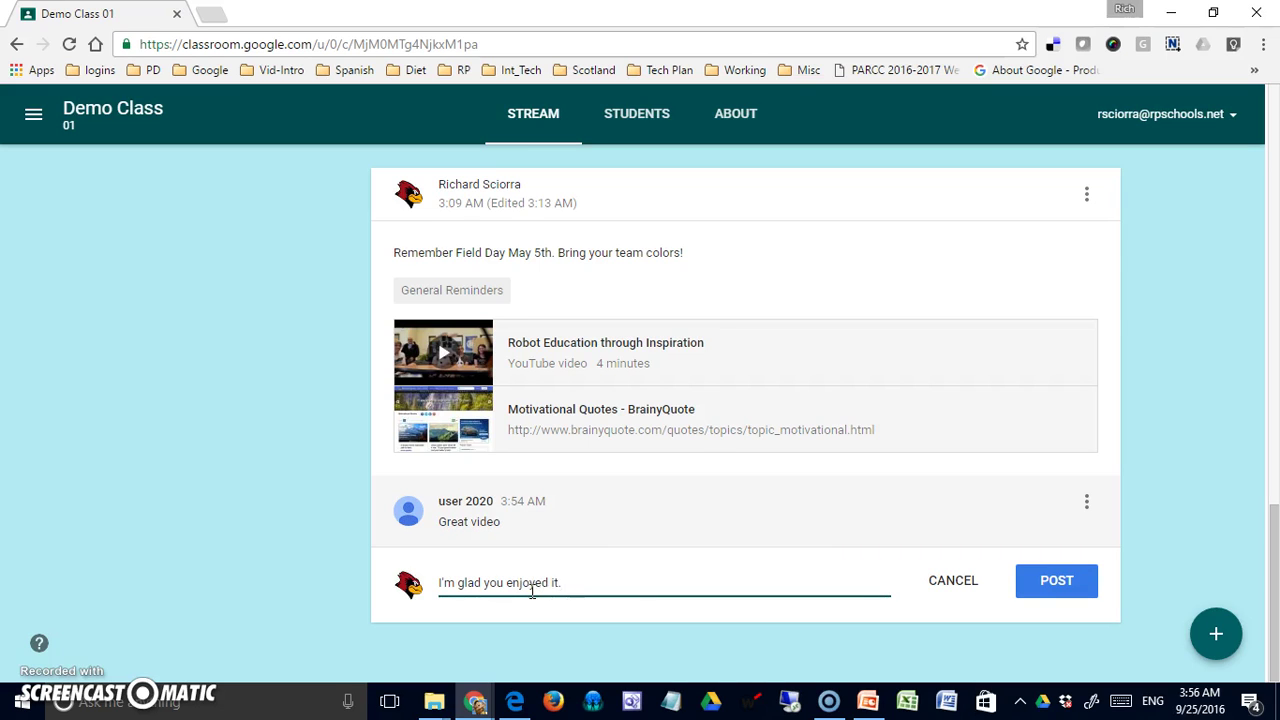
left_click(1077, 588)
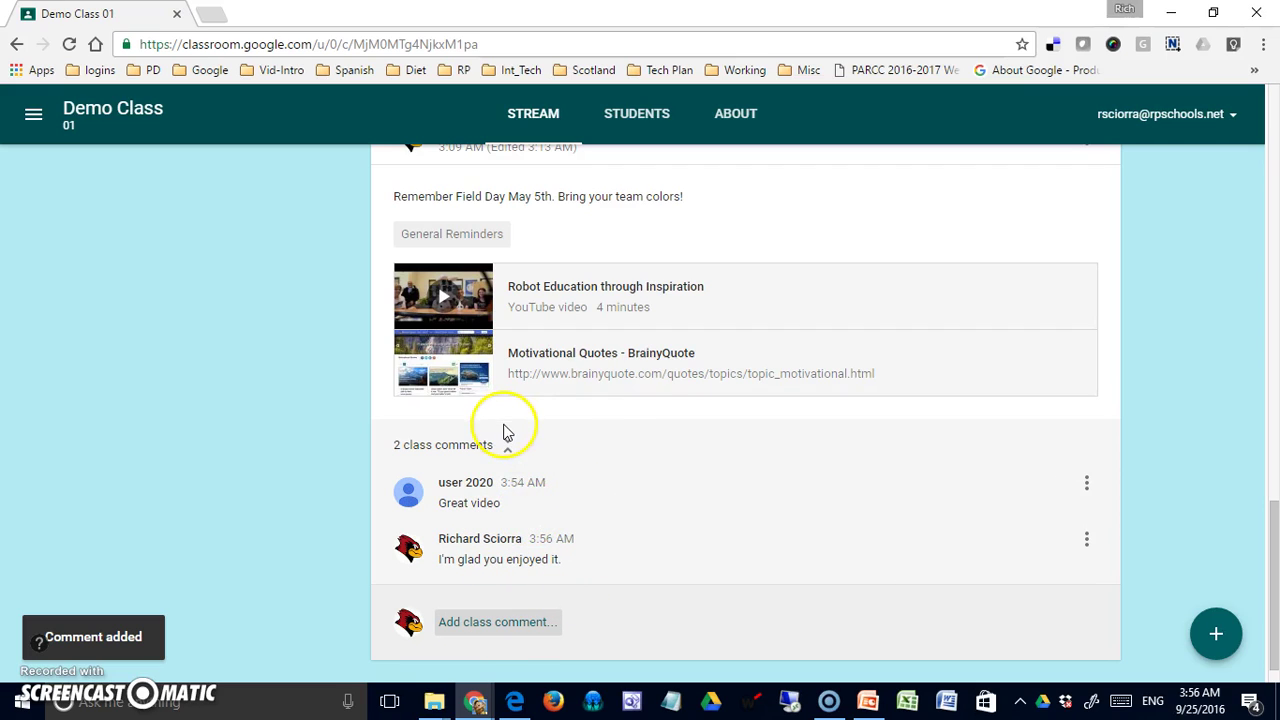
key("alt+Tab")
scroll(530, 450, "down", 5)
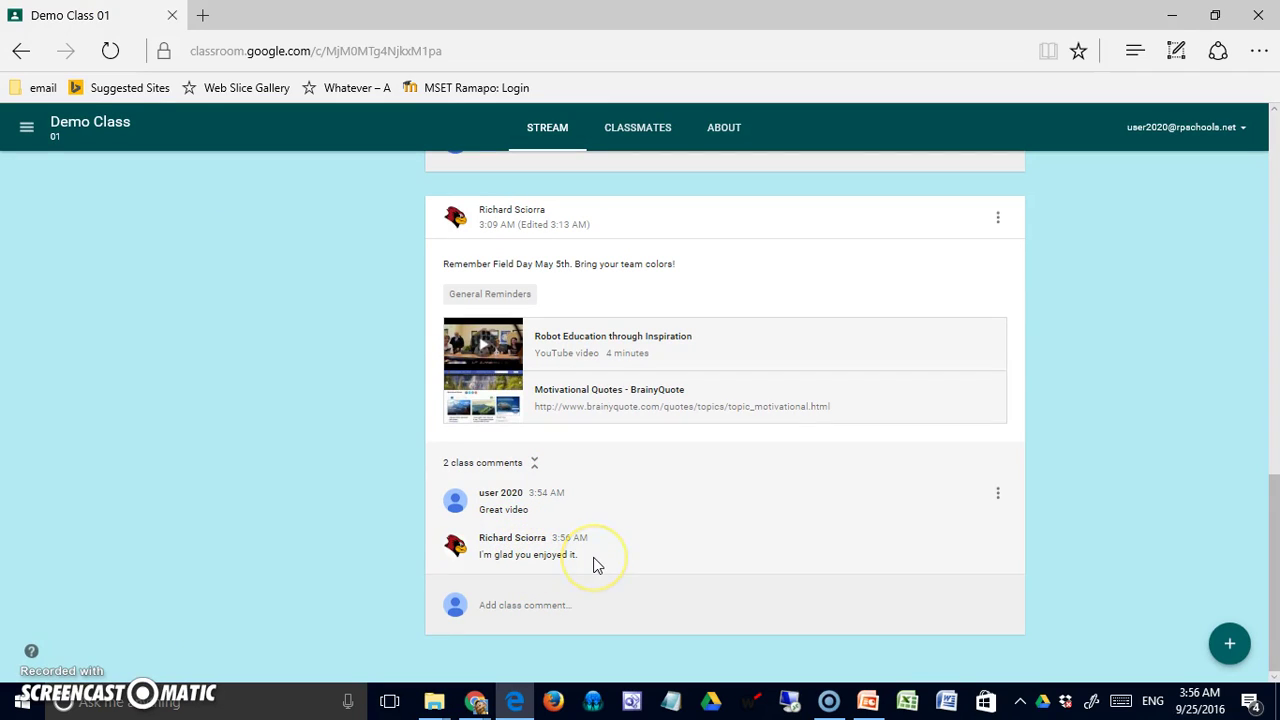
scroll(594, 566, "up", 3)
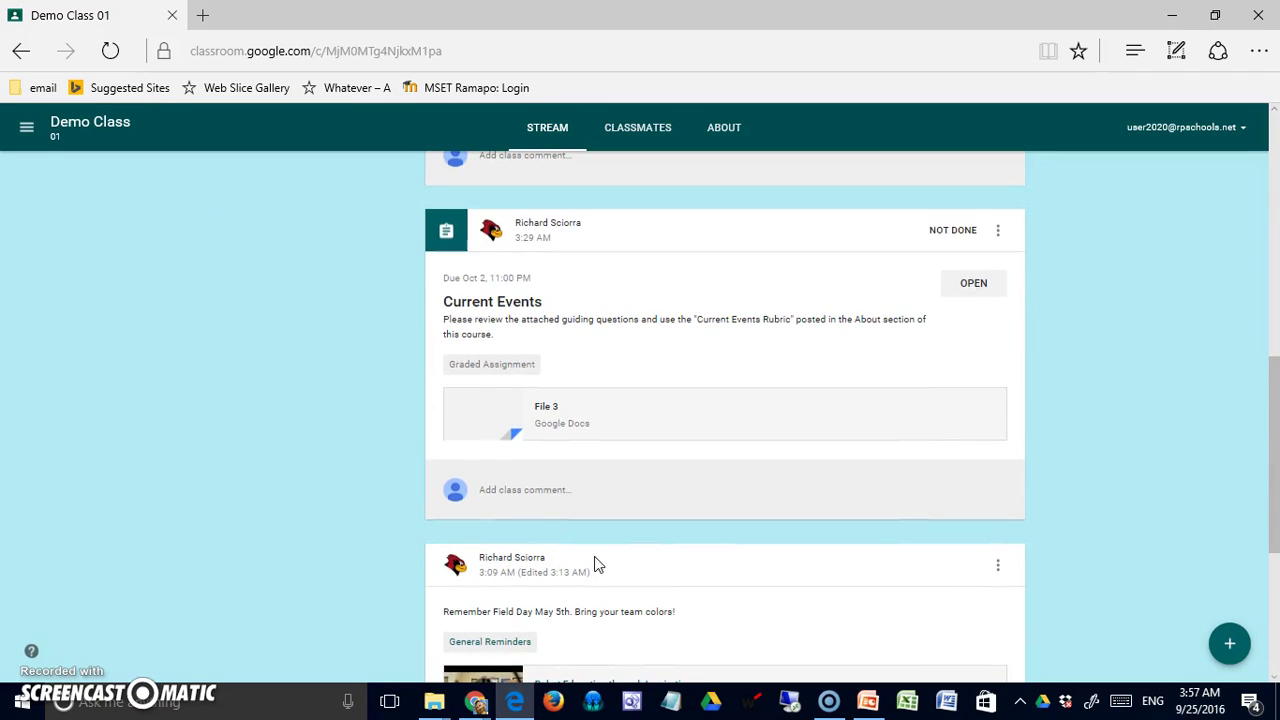
scroll(594, 566, "up", 1)
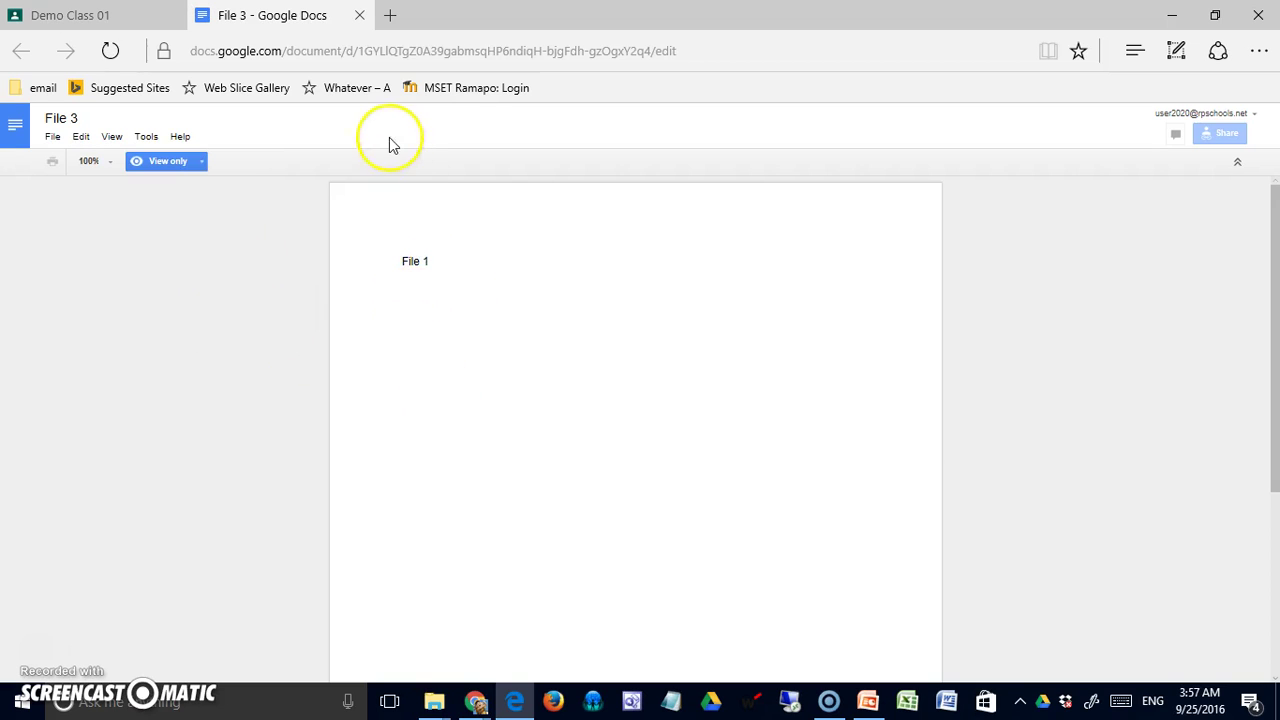
left_click(359, 15)
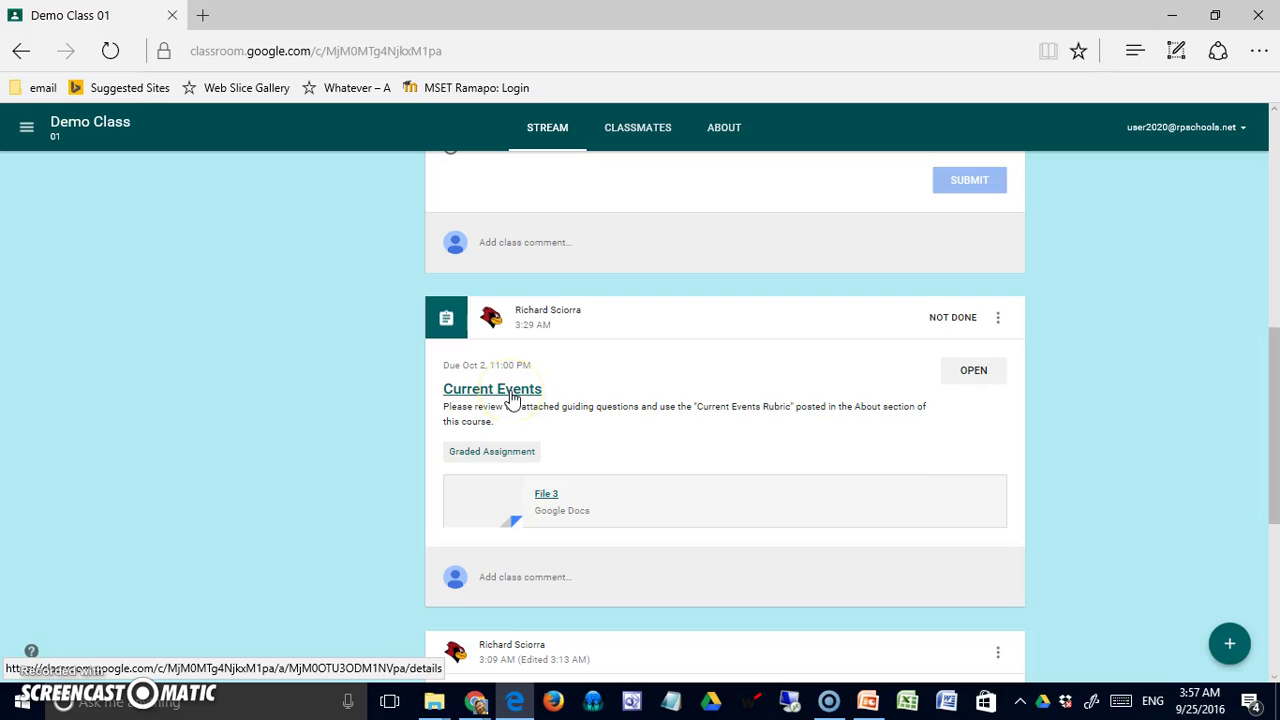
- Browse the Graded Assignment and General Reminders topic pages, ending on Graded Assignment from the TOPICS sidebar
left_click(509, 452)
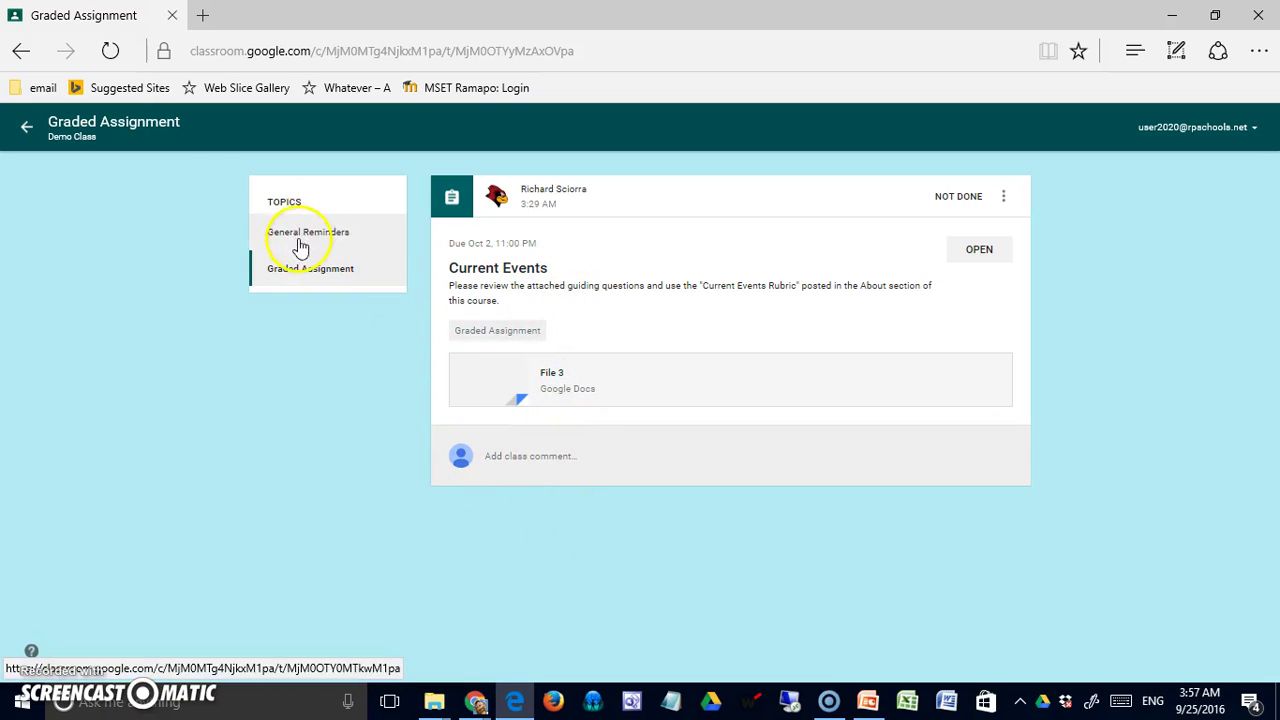
left_click(19, 52)
scroll(186, 254, "down", 4)
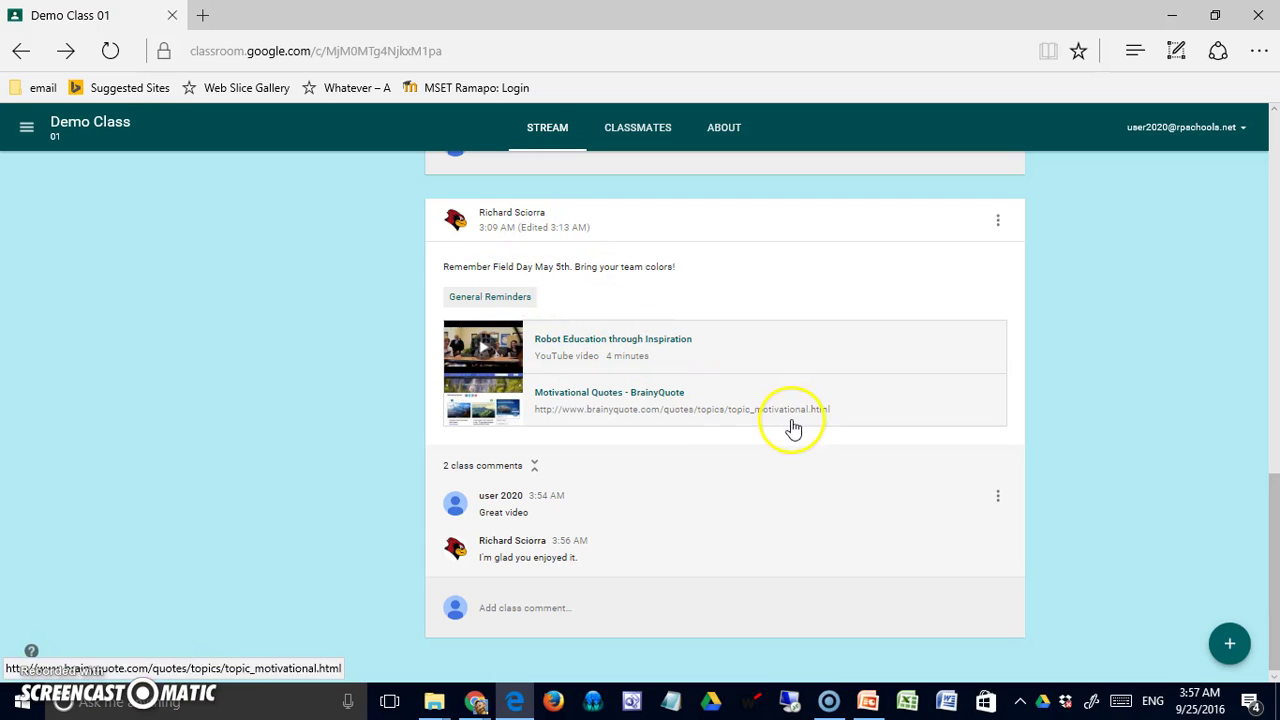
left_click(505, 300)
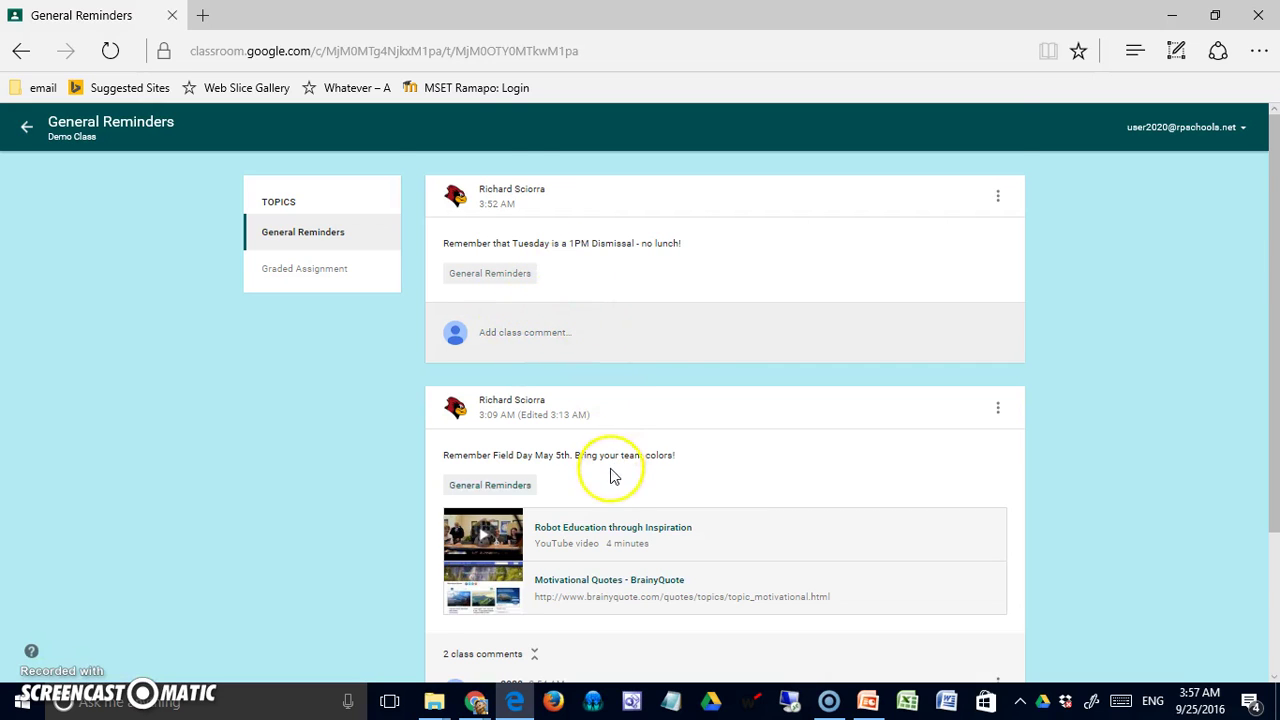
scroll(610, 480, "down", 3)
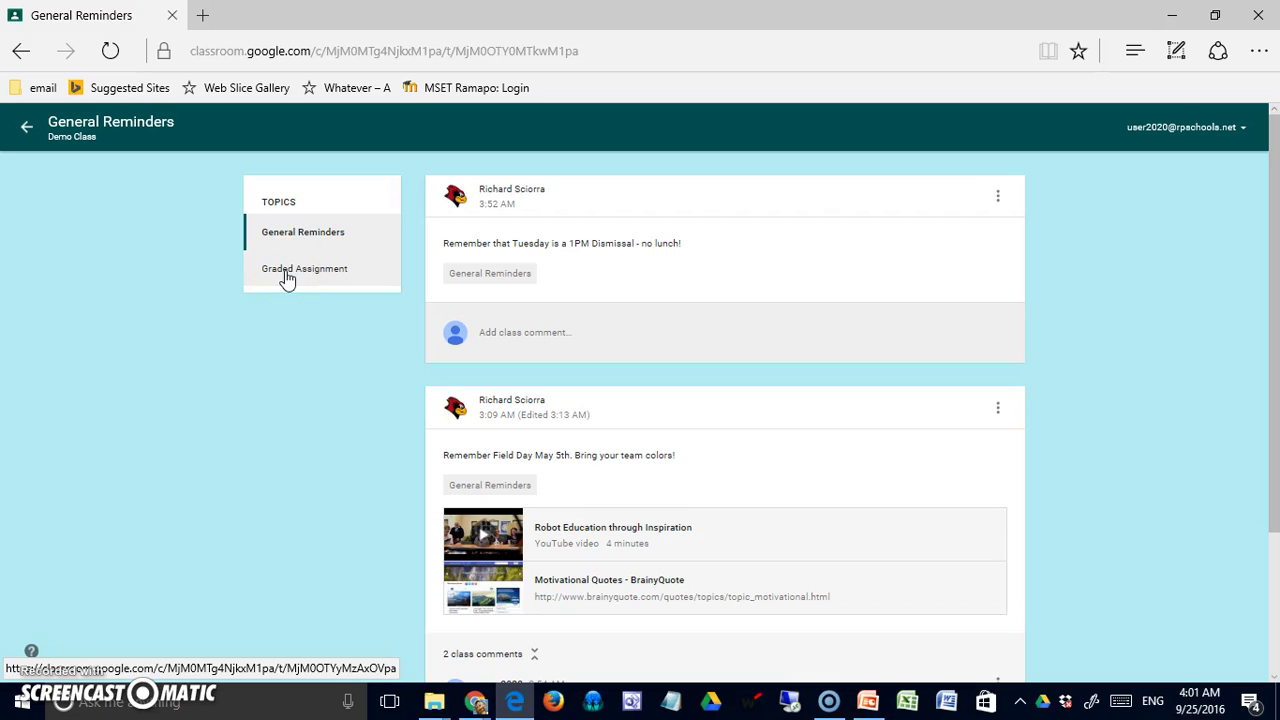
left_click(287, 280)
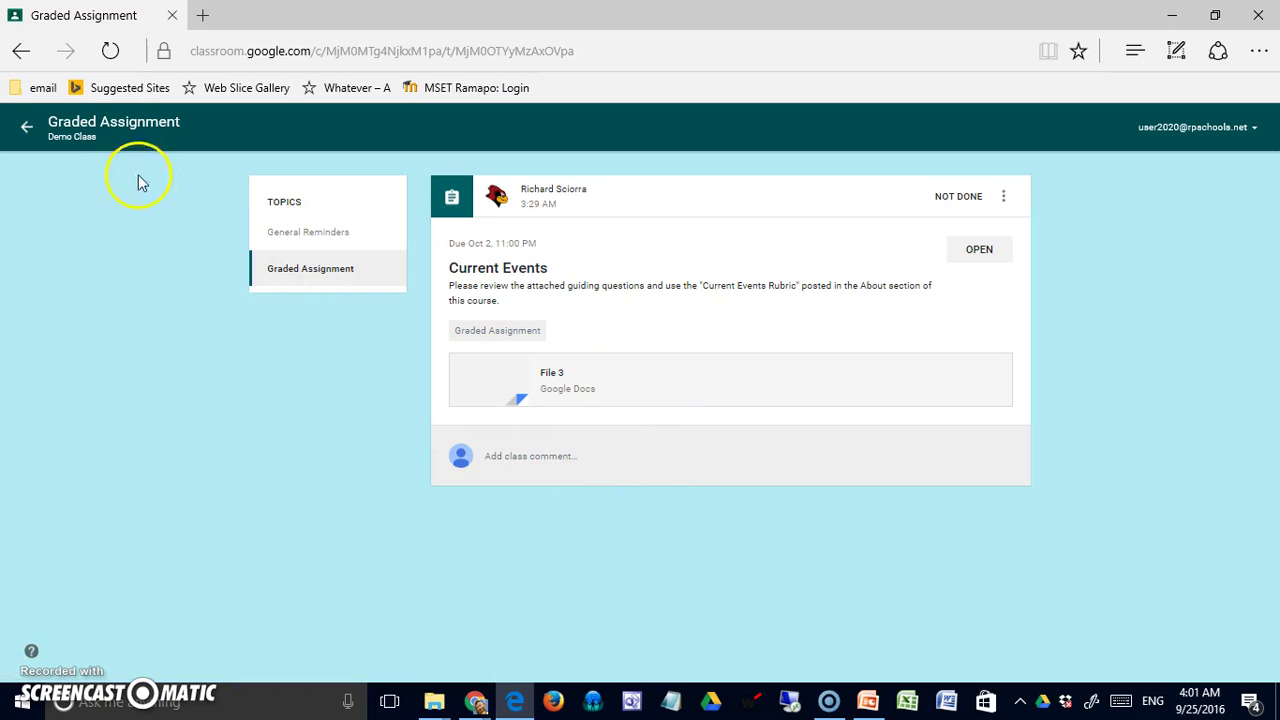
- Return to the class stream and copy the Current Events assignment's link
left_click(30, 130)
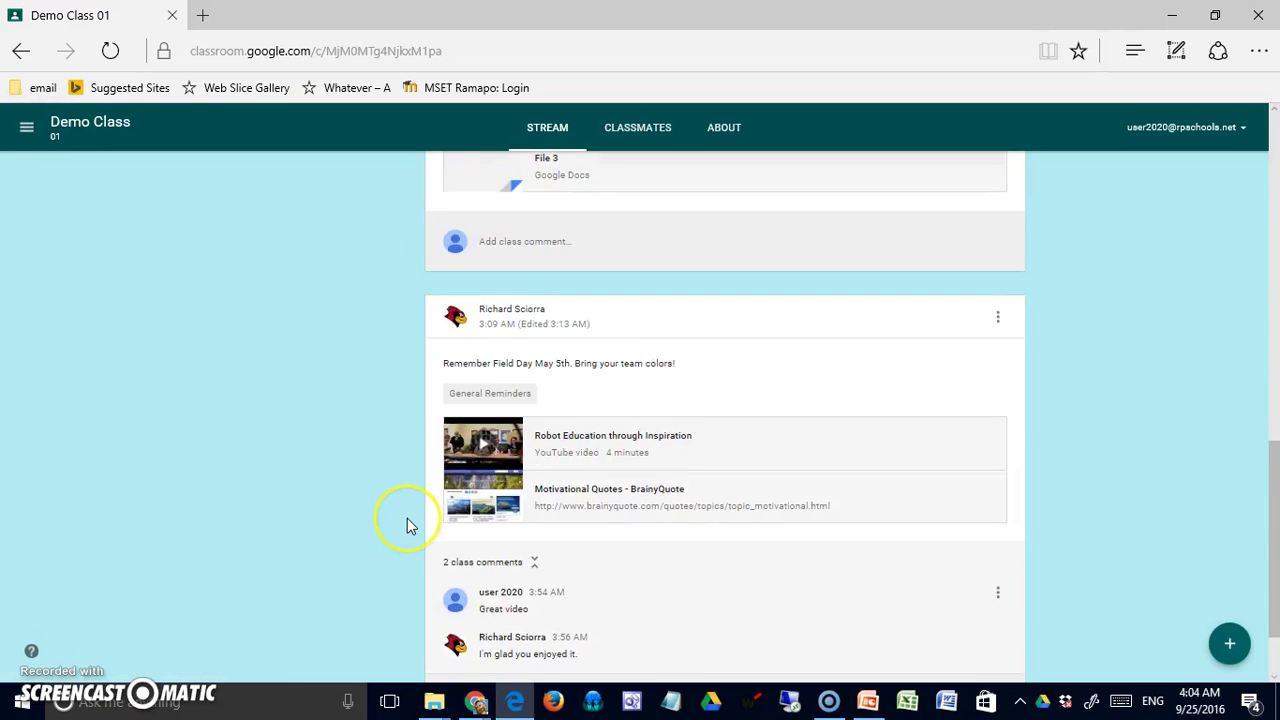
scroll(407, 518, "up", 3)
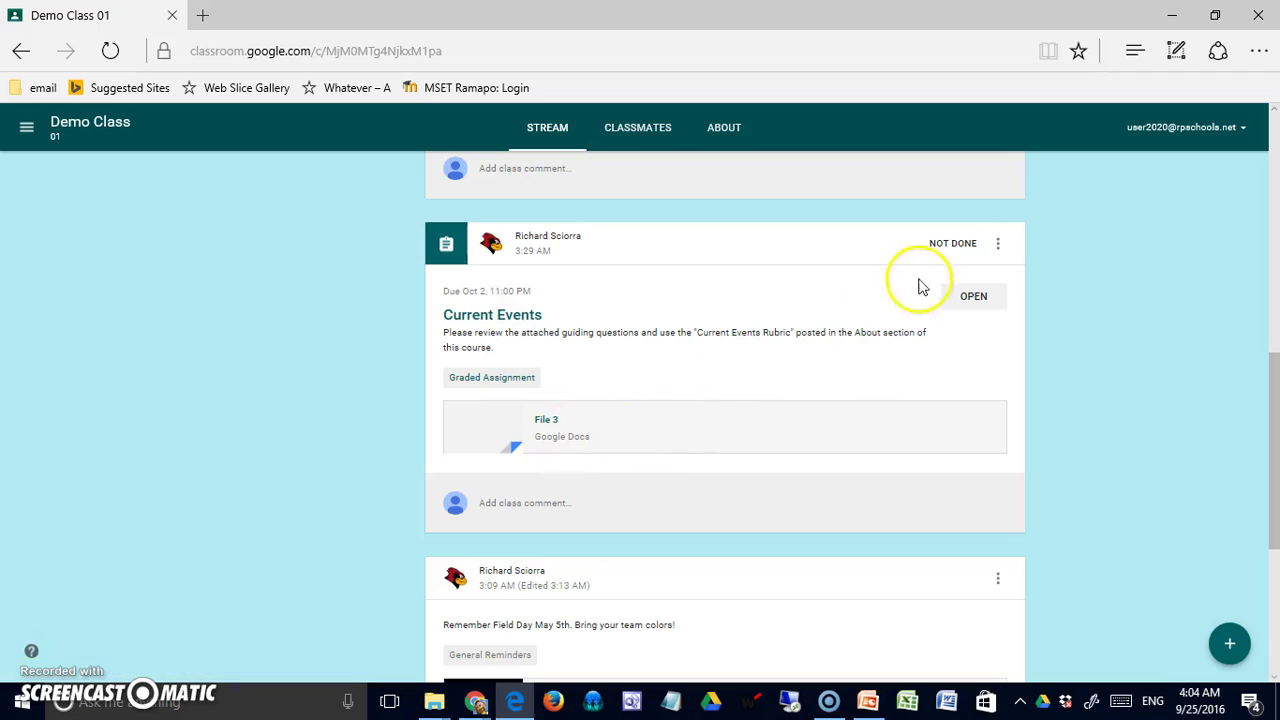
left_click(998, 245)
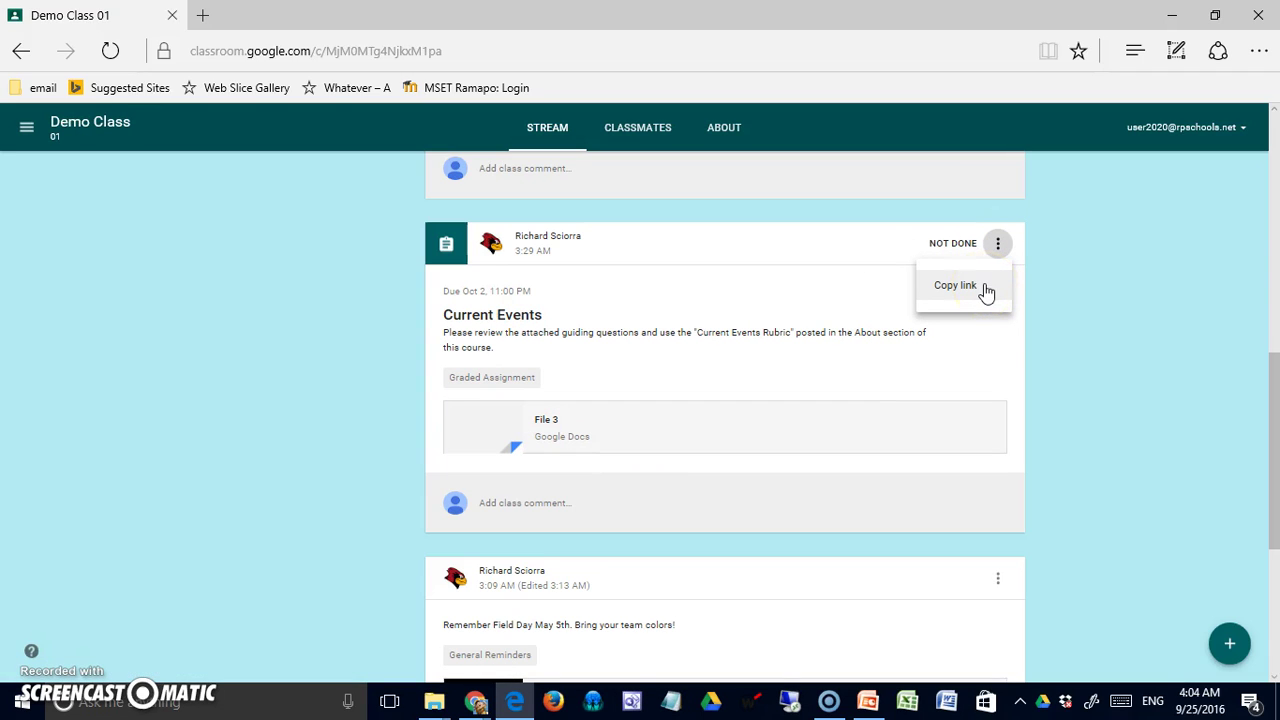
left_click(985, 290)
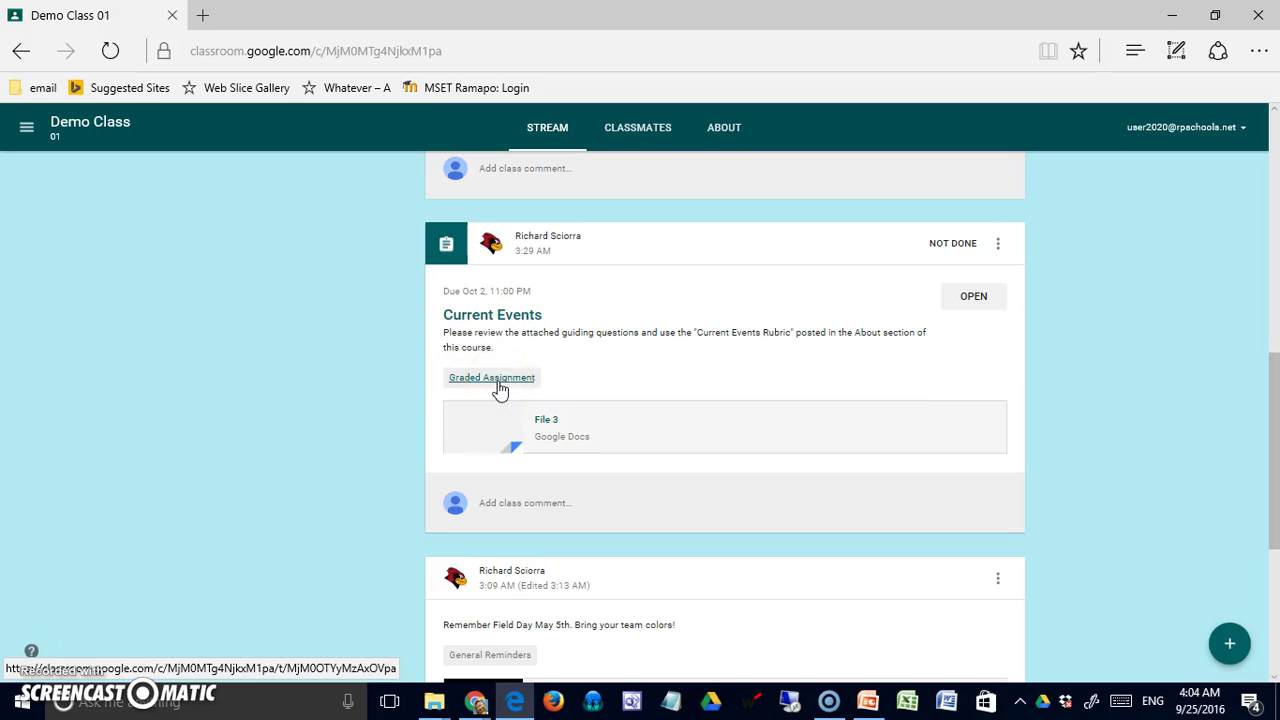
- Preview the attached File 3 document, then open a class comment on the Current Events post
left_click(513, 368)
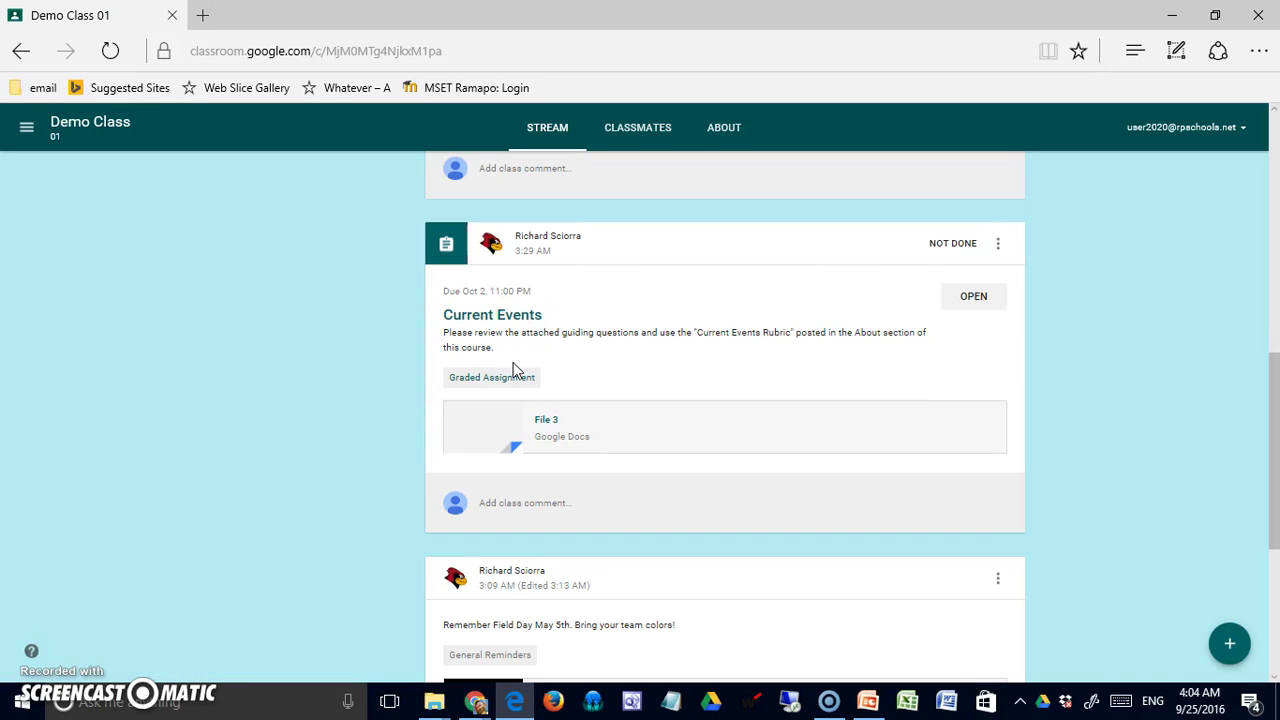
left_click(515, 368)
left_click(555, 430)
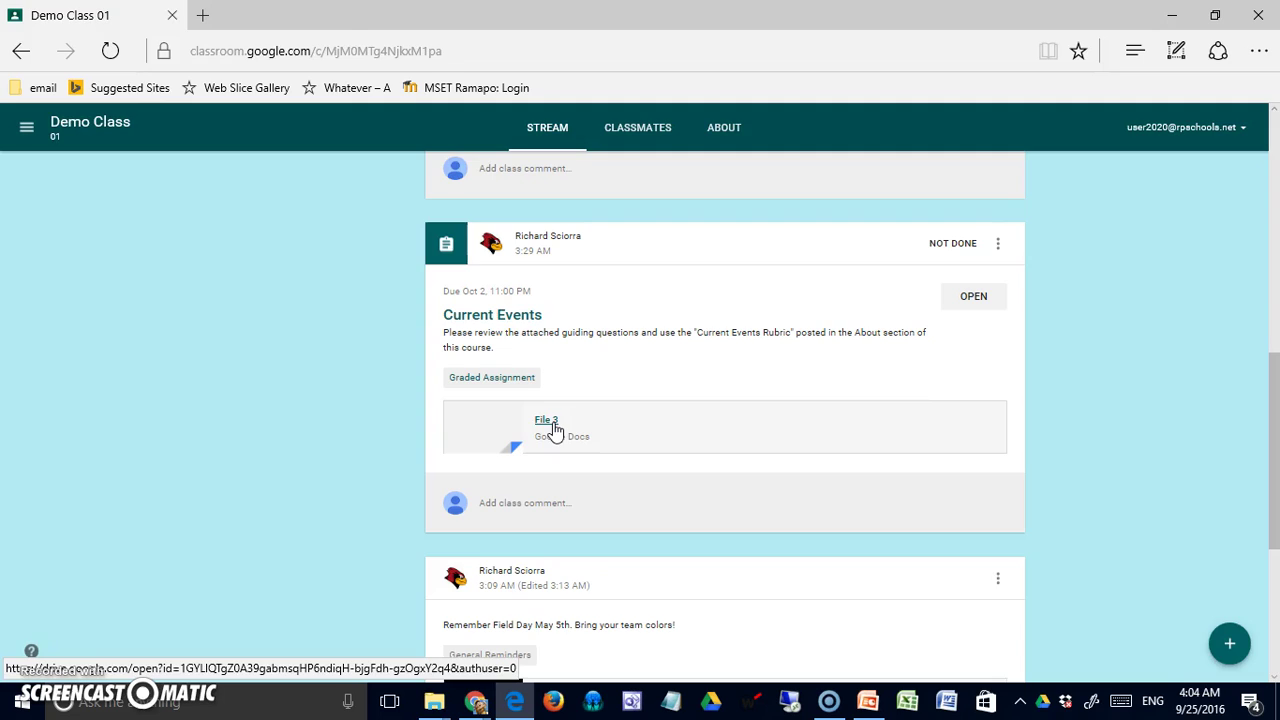
left_click(555, 428)
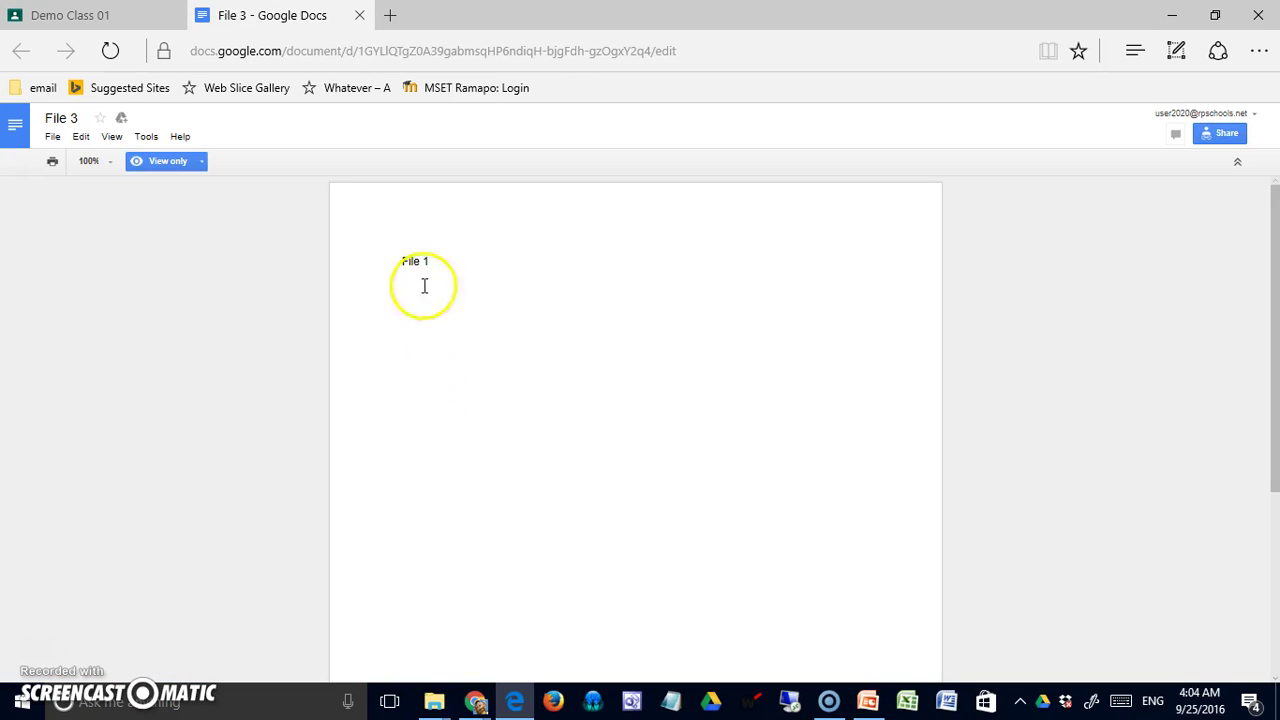
left_click(358, 15)
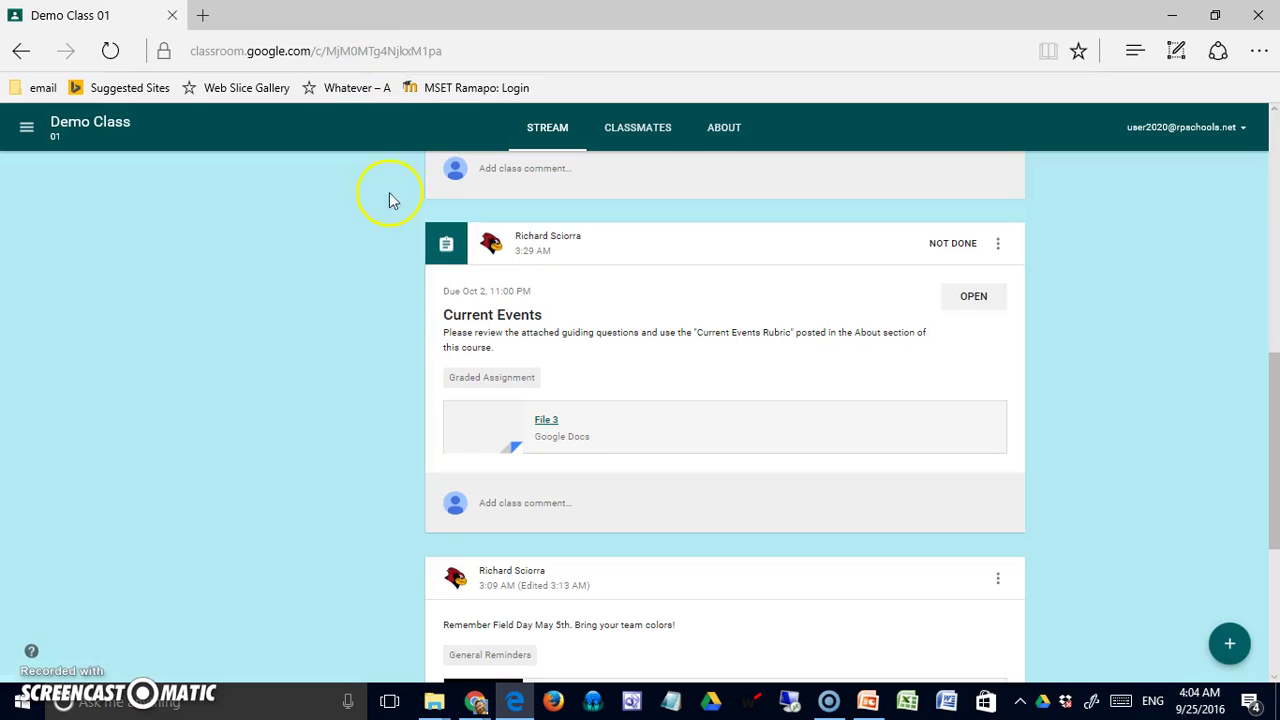
left_click(558, 430)
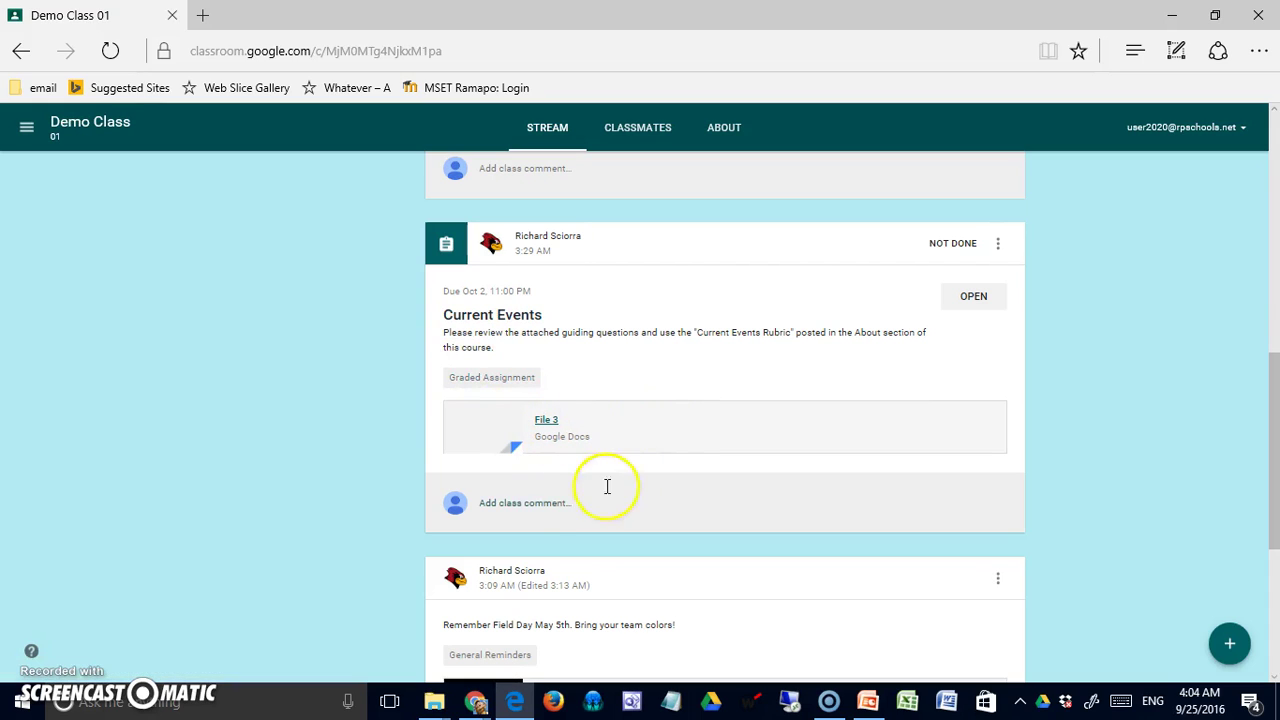
left_click(538, 506)
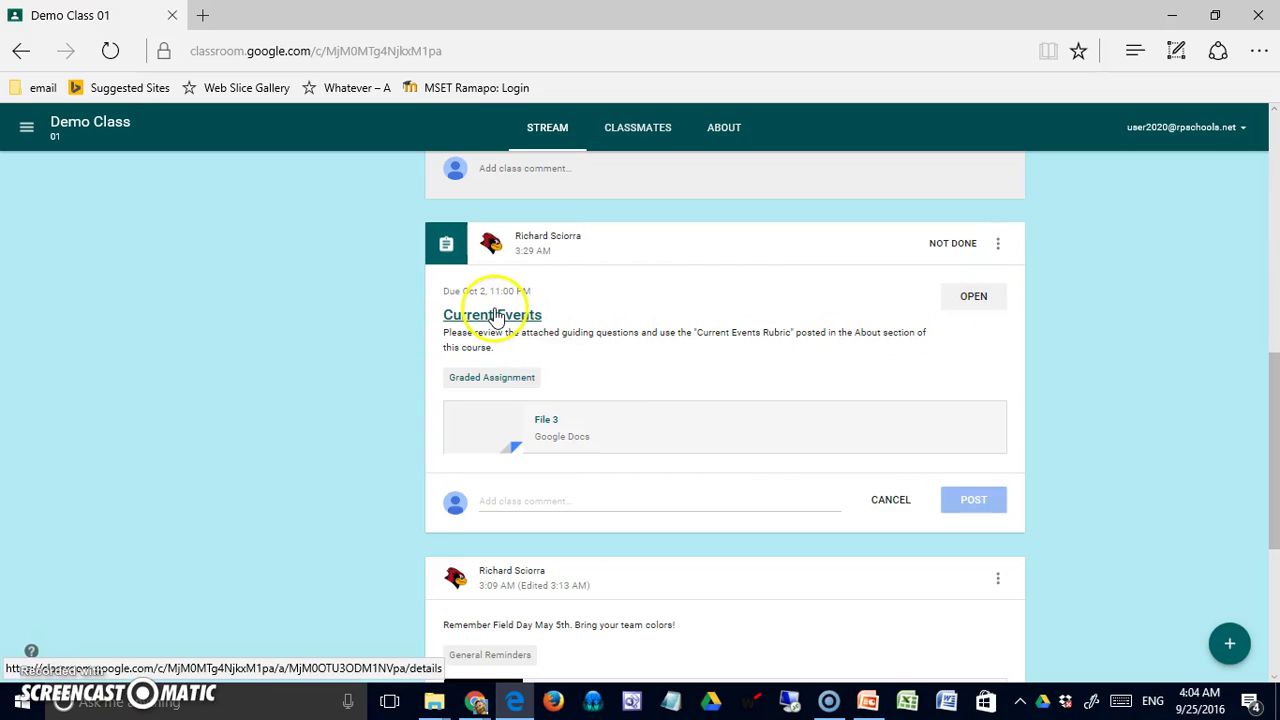
- Open the Current Events assignment and choose Add > File to attach work
left_click(960, 300)
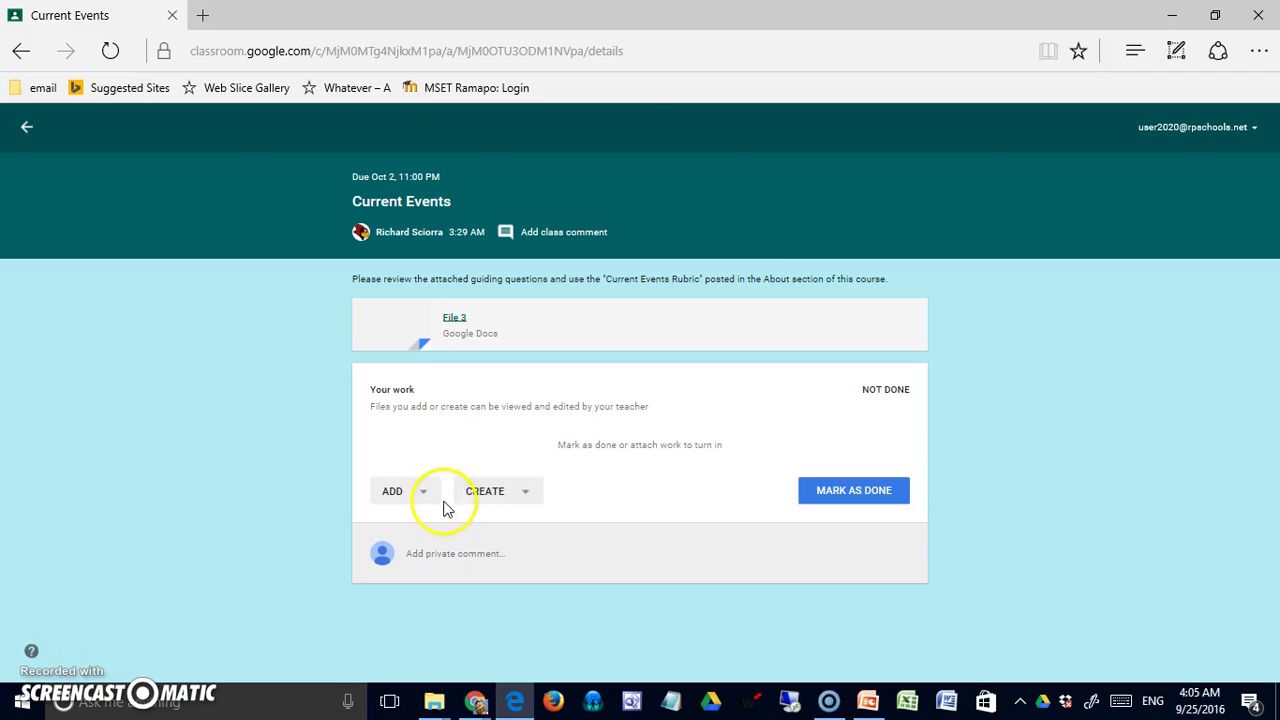
left_click(430, 500)
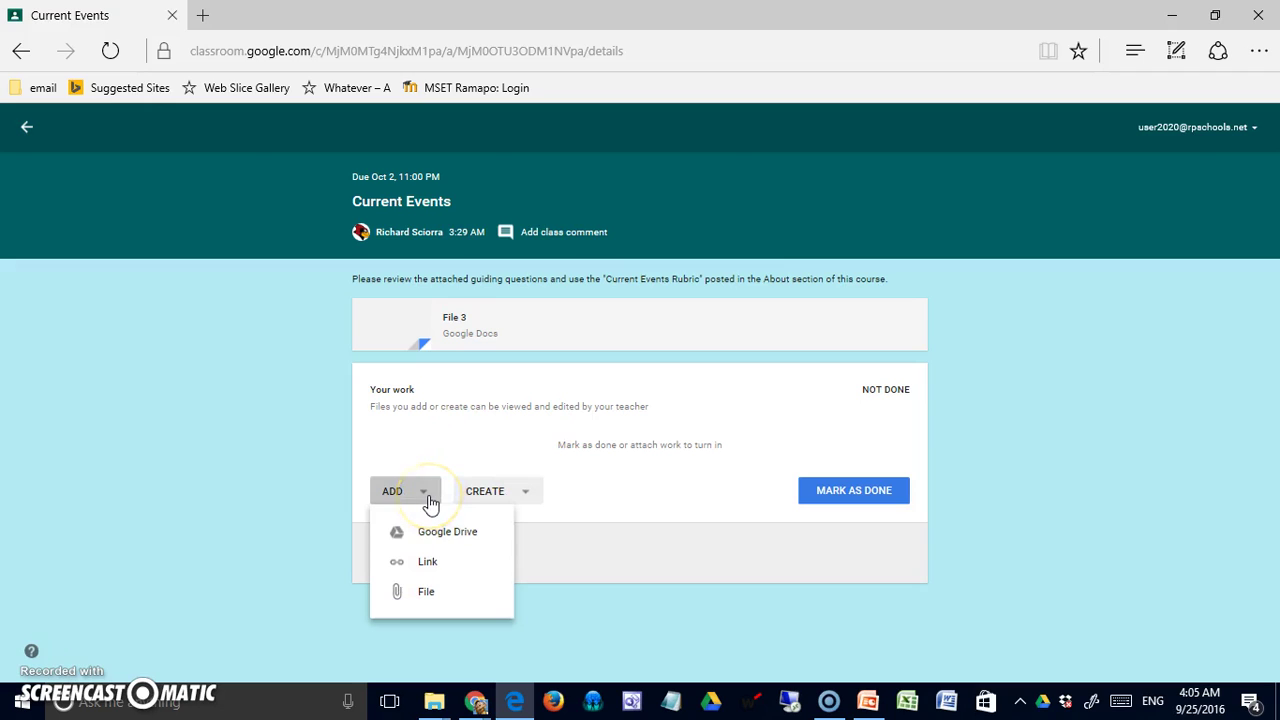
left_click(422, 540)
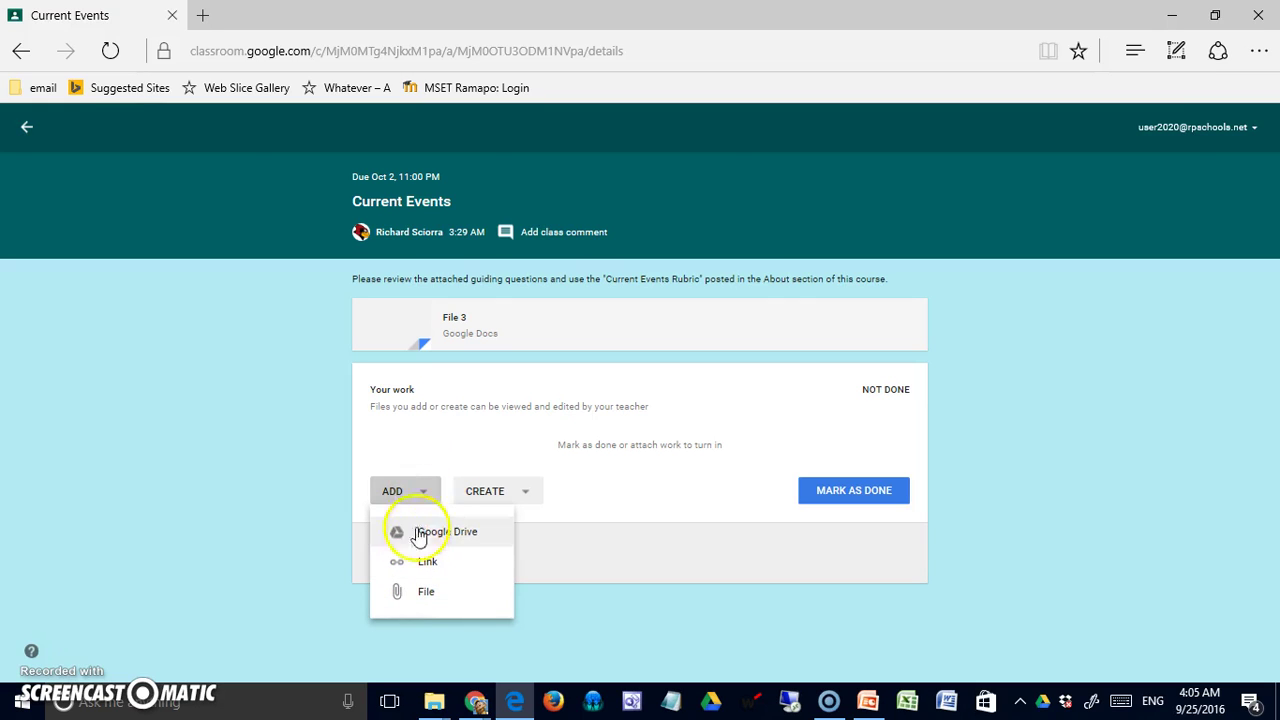
left_click(450, 608)
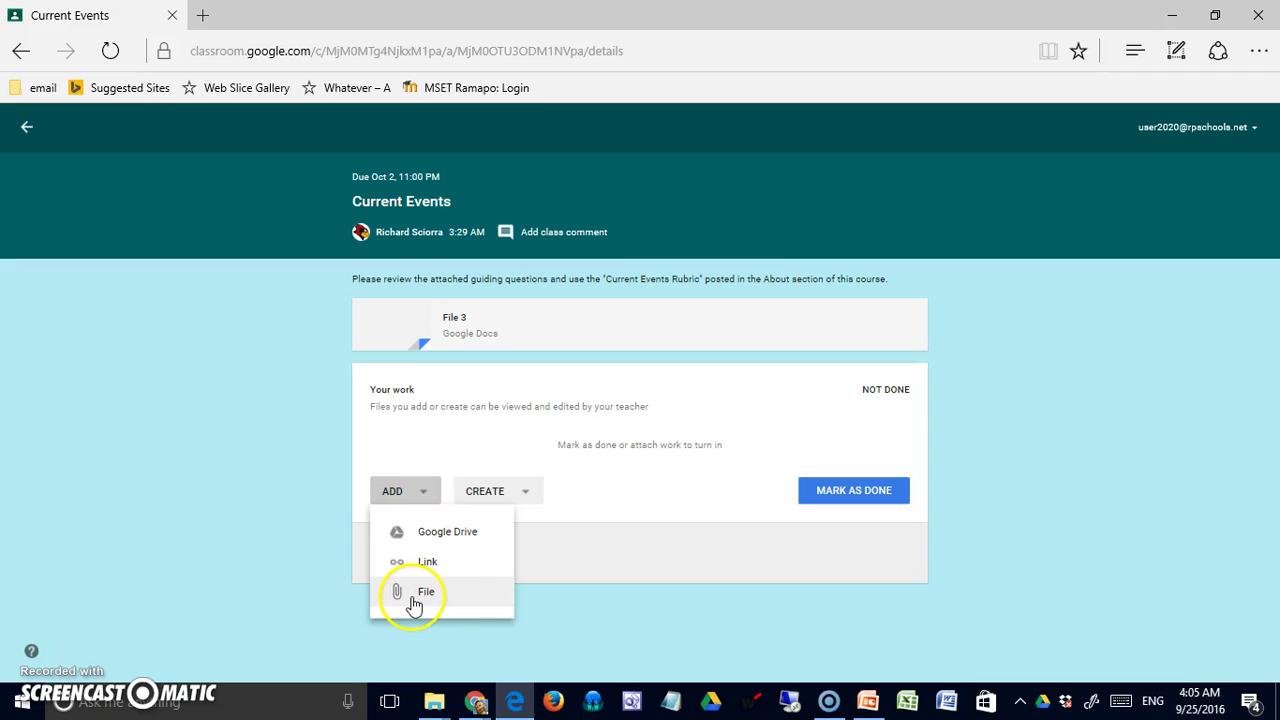
left_click(414, 603)
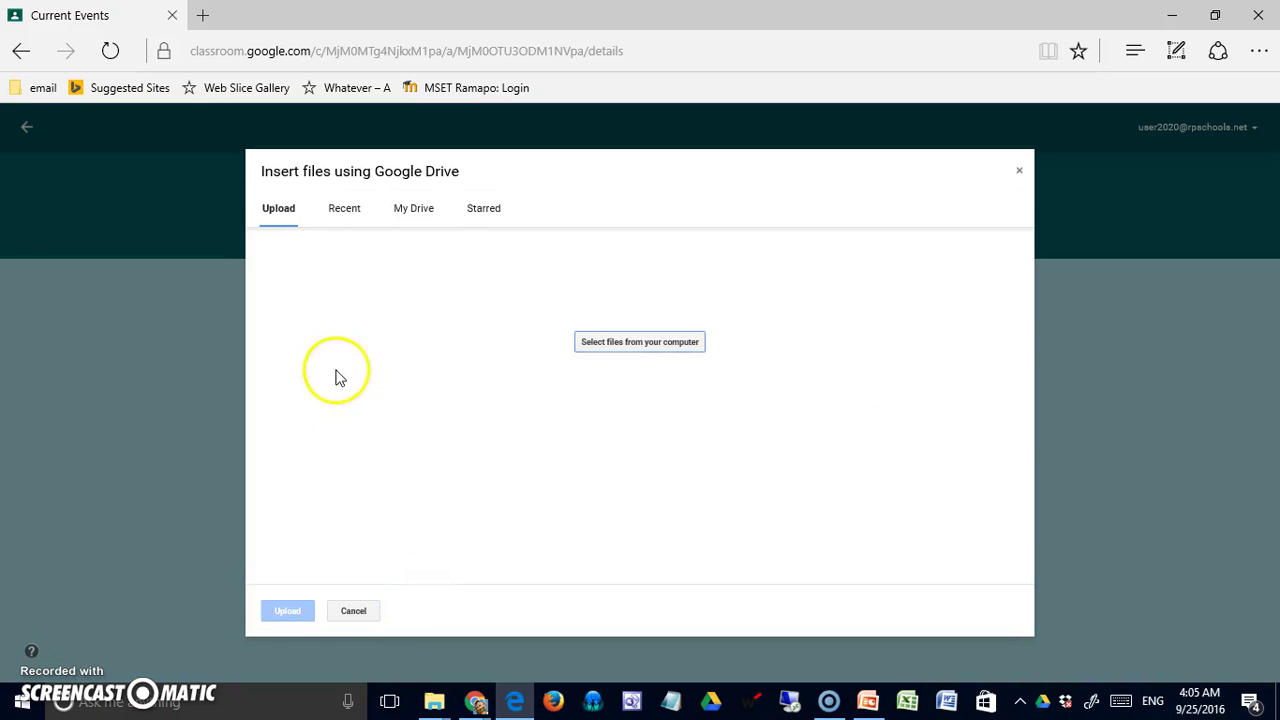
- Pick notes.txt from the Desktop in the Open dialog and upload it to Current Events
left_click(623, 350)
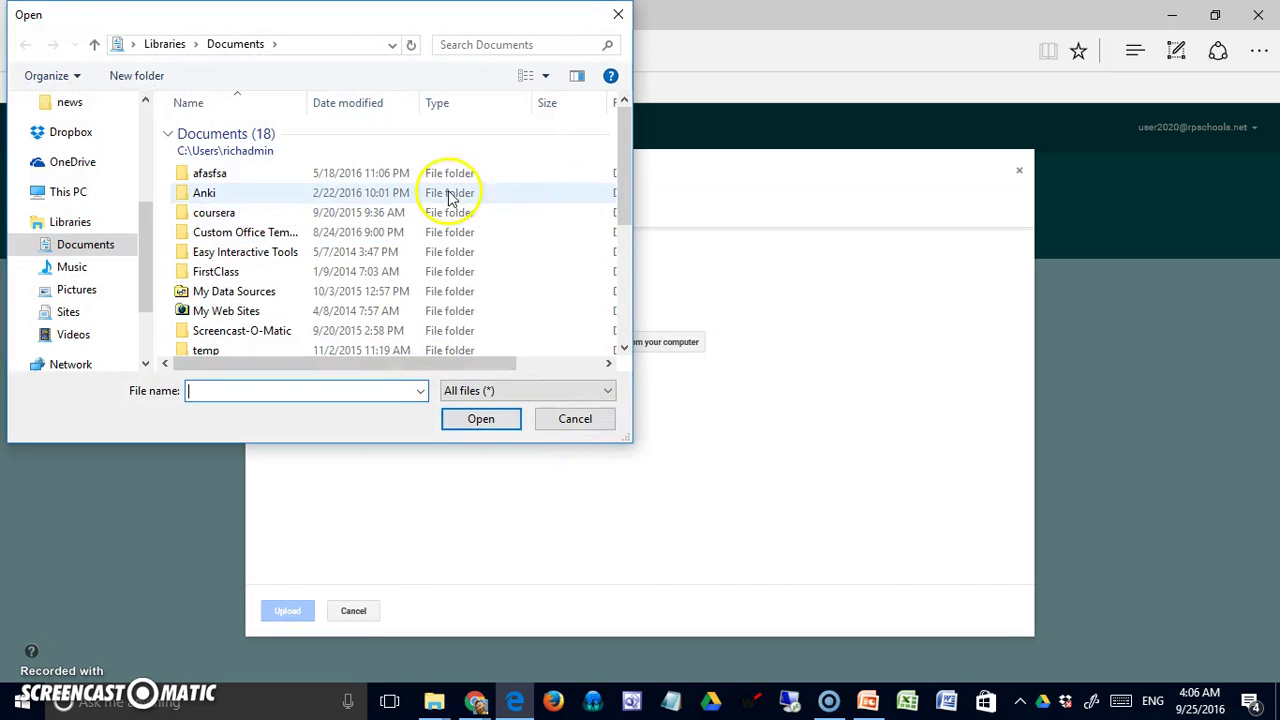
left_click_drag(152, 265, 149, 179)
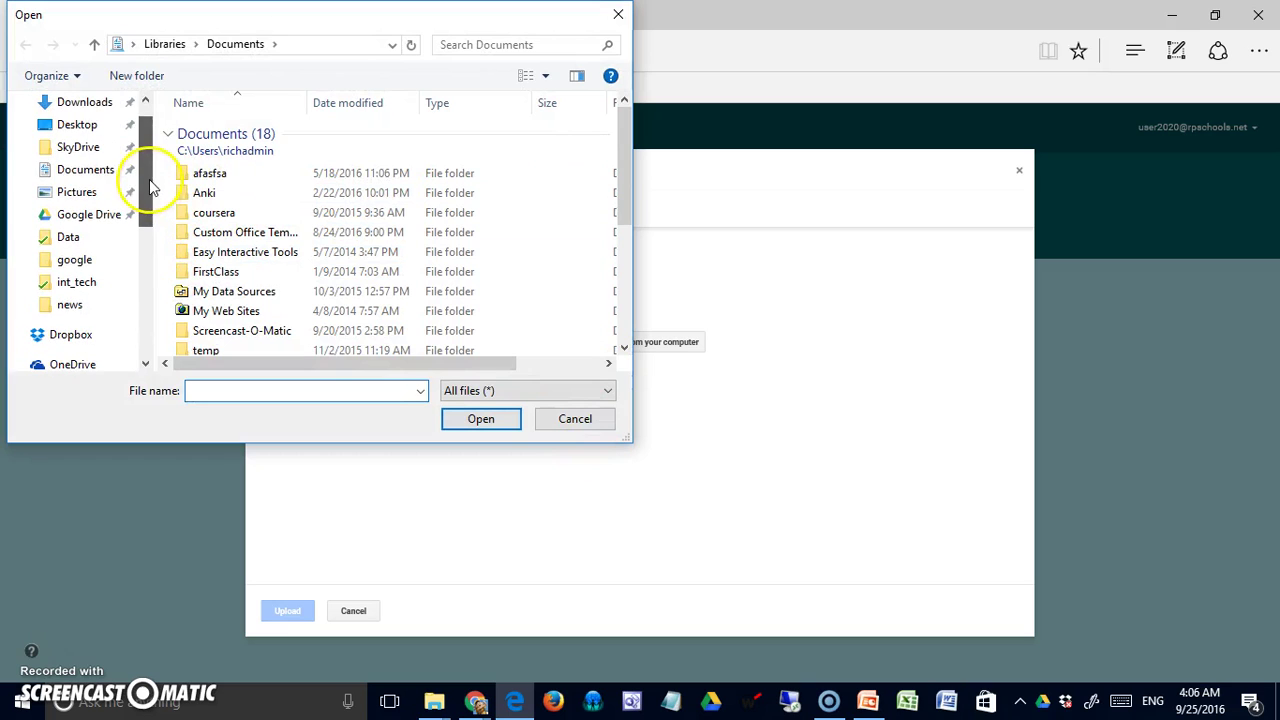
left_click(80, 125)
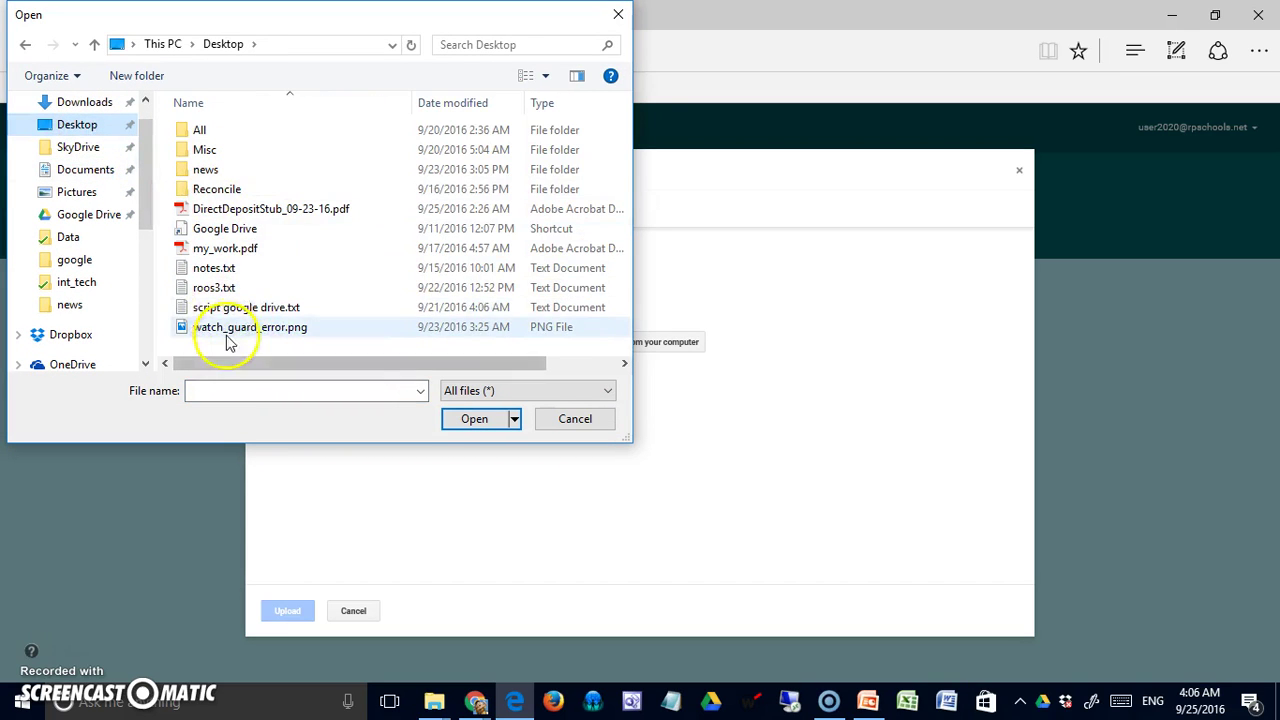
left_click(212, 268)
left_click(449, 420)
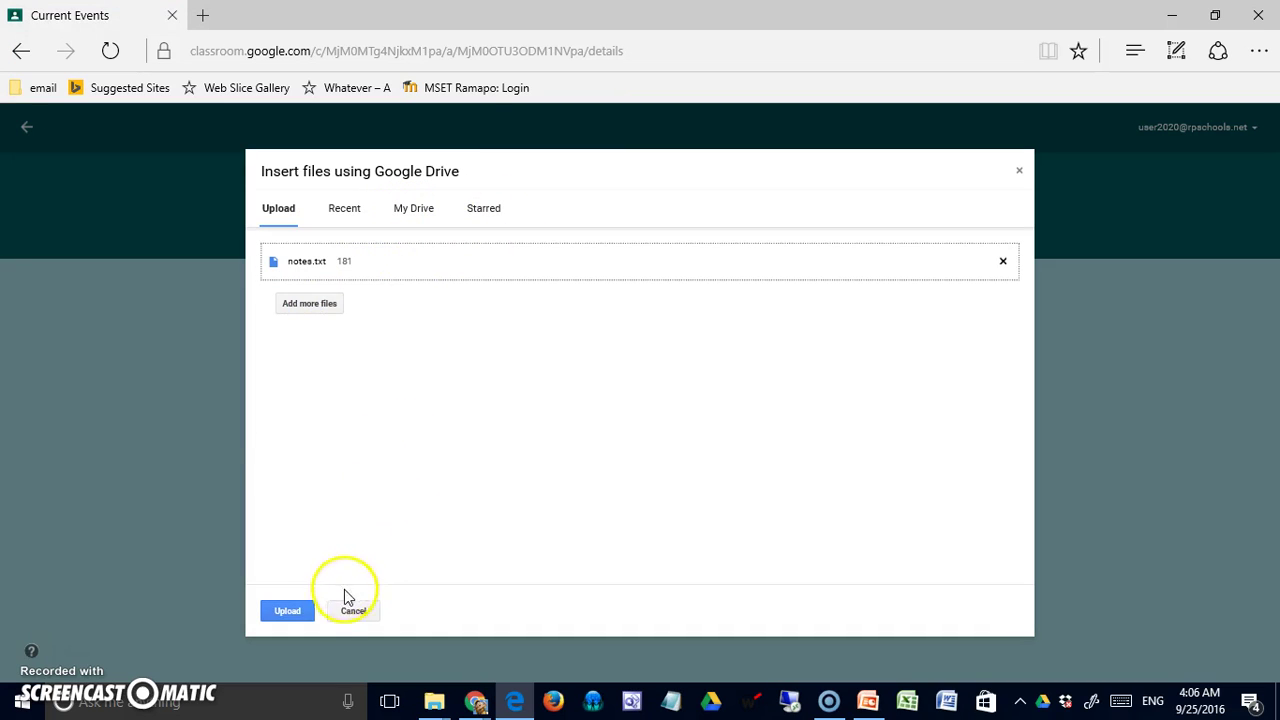
left_click(288, 611)
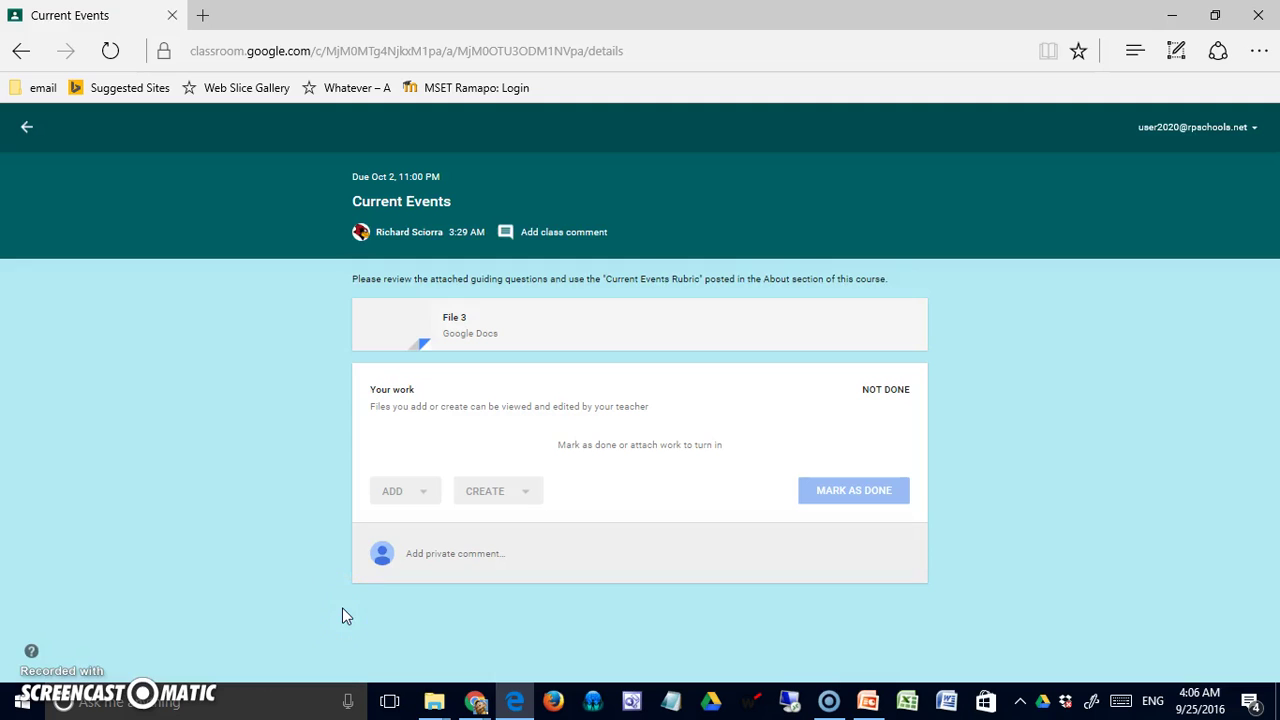
- Preview the uploaded notes.txt file, then return to the class stream
left_click(555, 475)
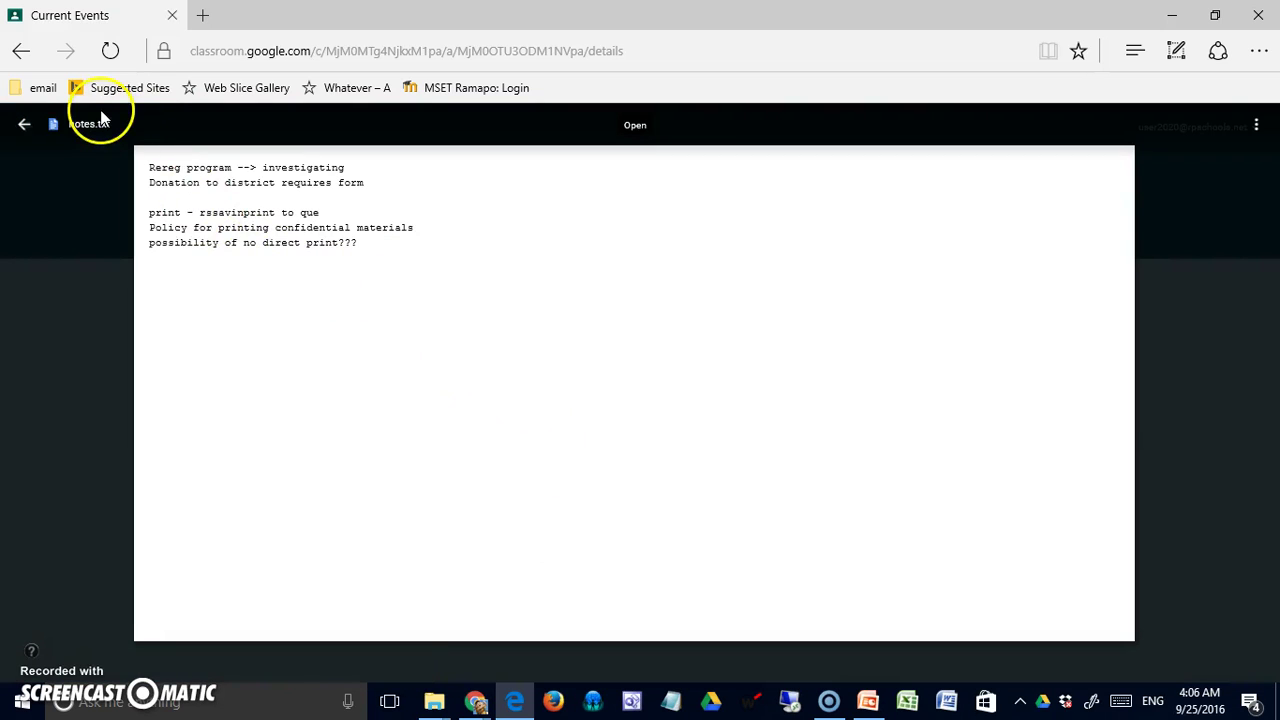
left_click(19, 50)
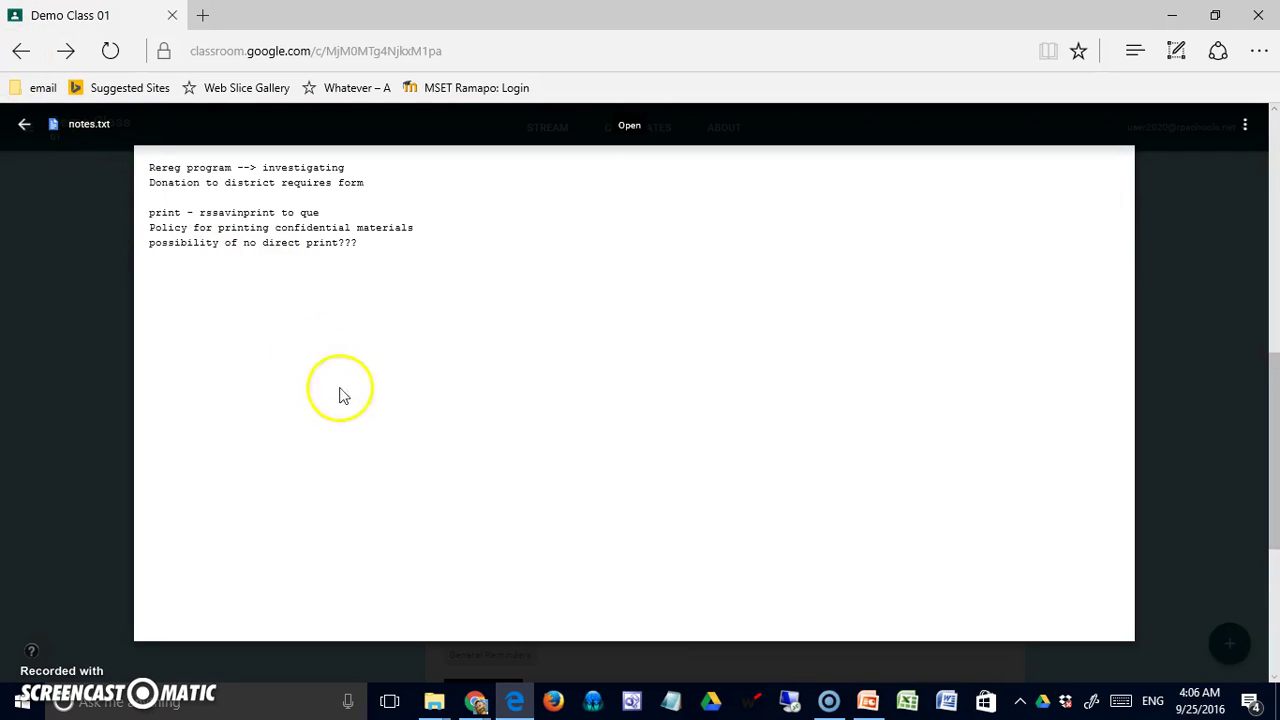
left_click(53, 248)
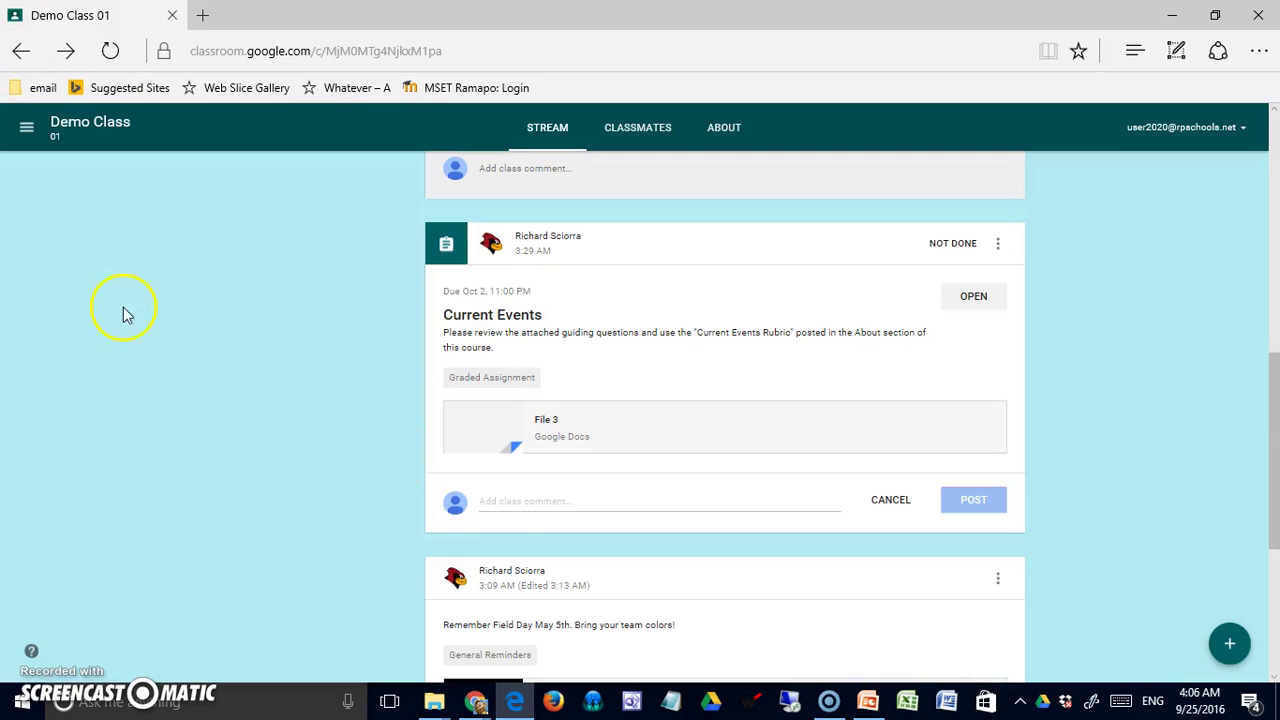
- Reopen the Current Events assignment and create a new Google Doc under Your work
left_click(975, 298)
left_click(524, 507)
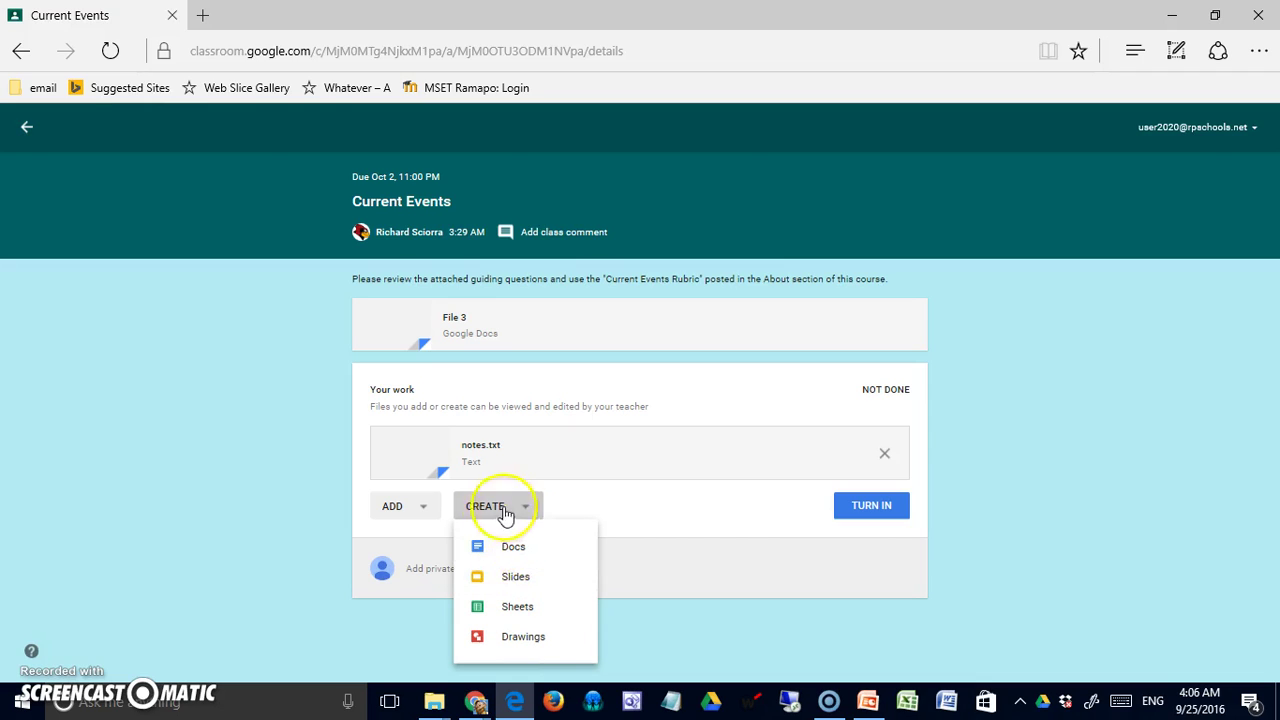
left_click(520, 556)
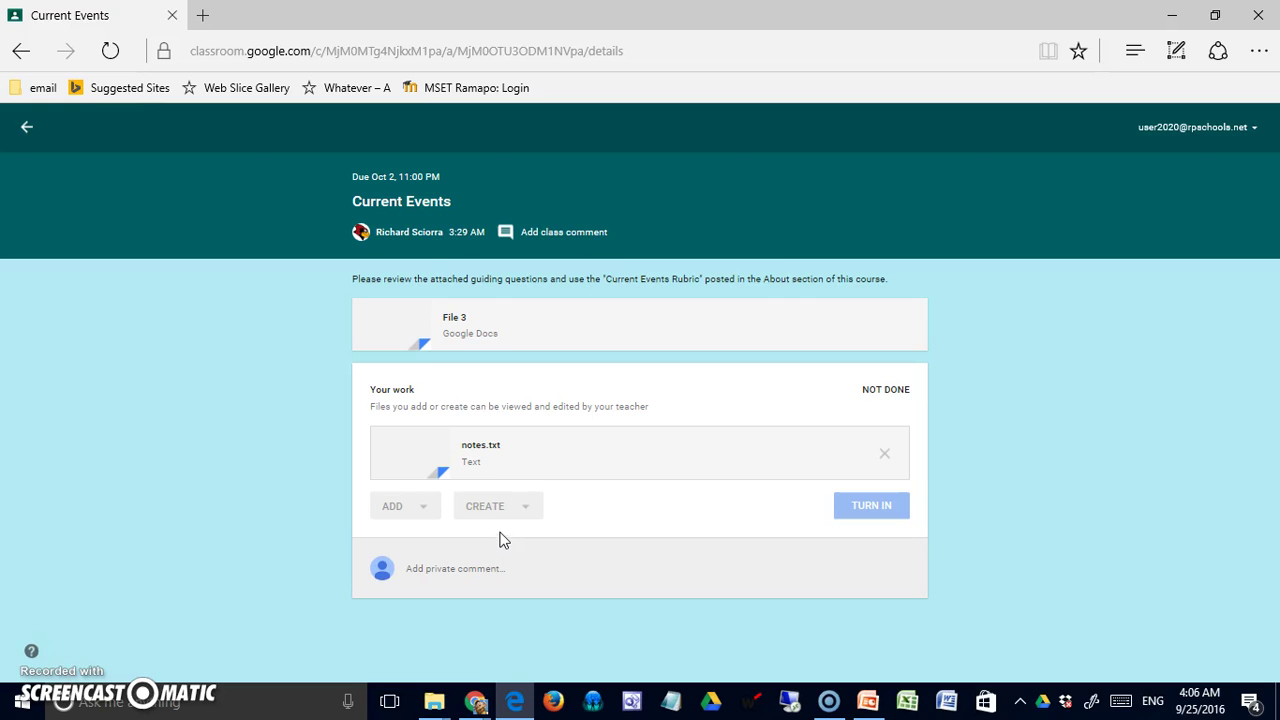
- Type the title 'My Current events Reveiw' and several filler lines, then return to the teacher's window
left_click(524, 556)
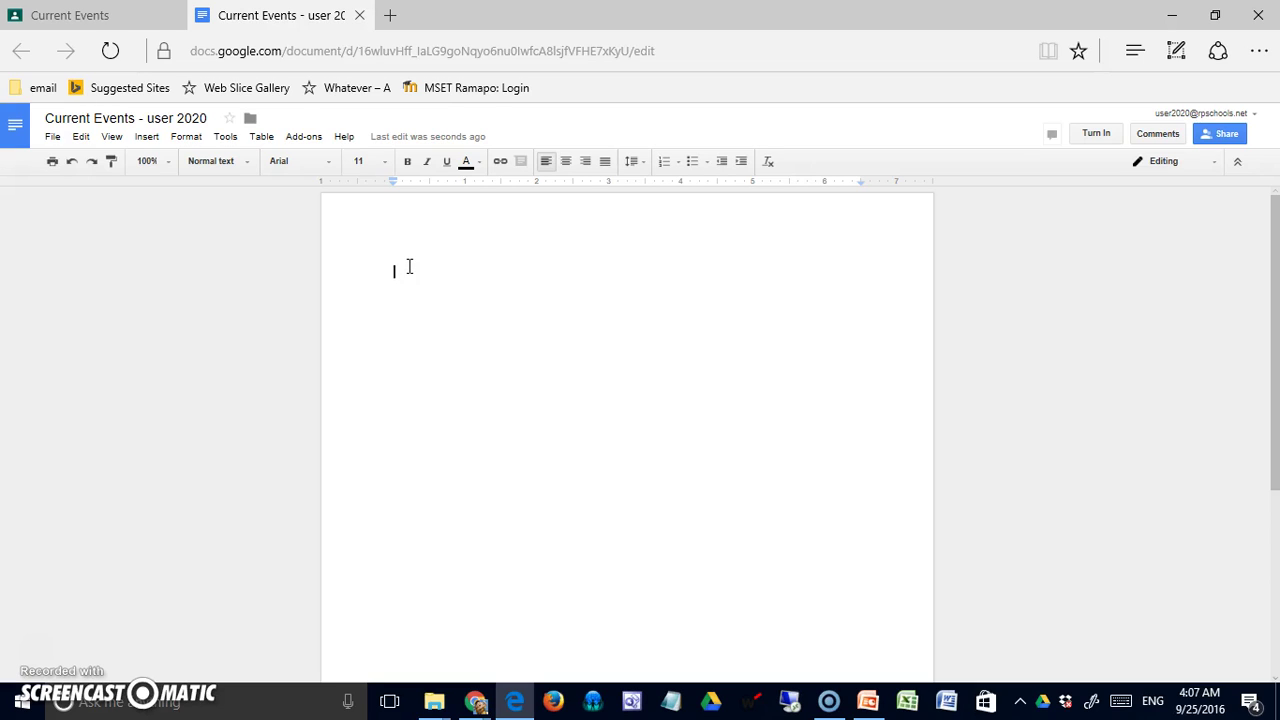
type("My Current events Reveiw")
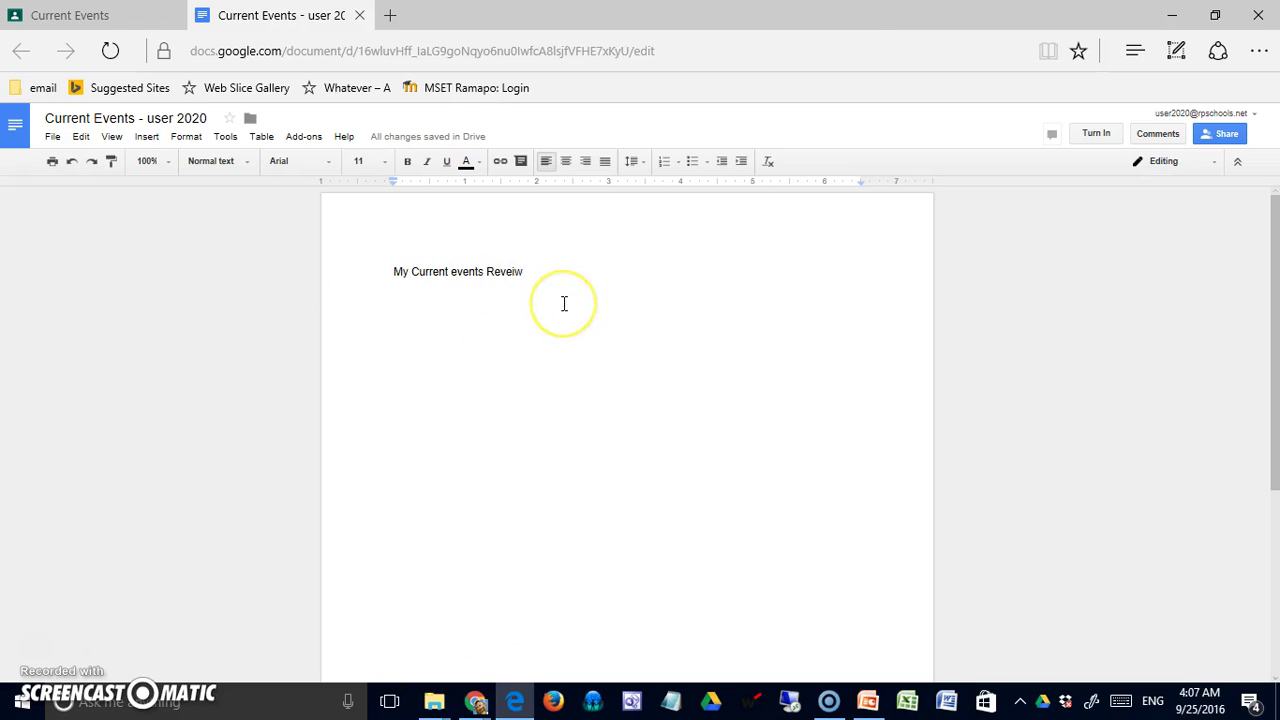
key("Return")
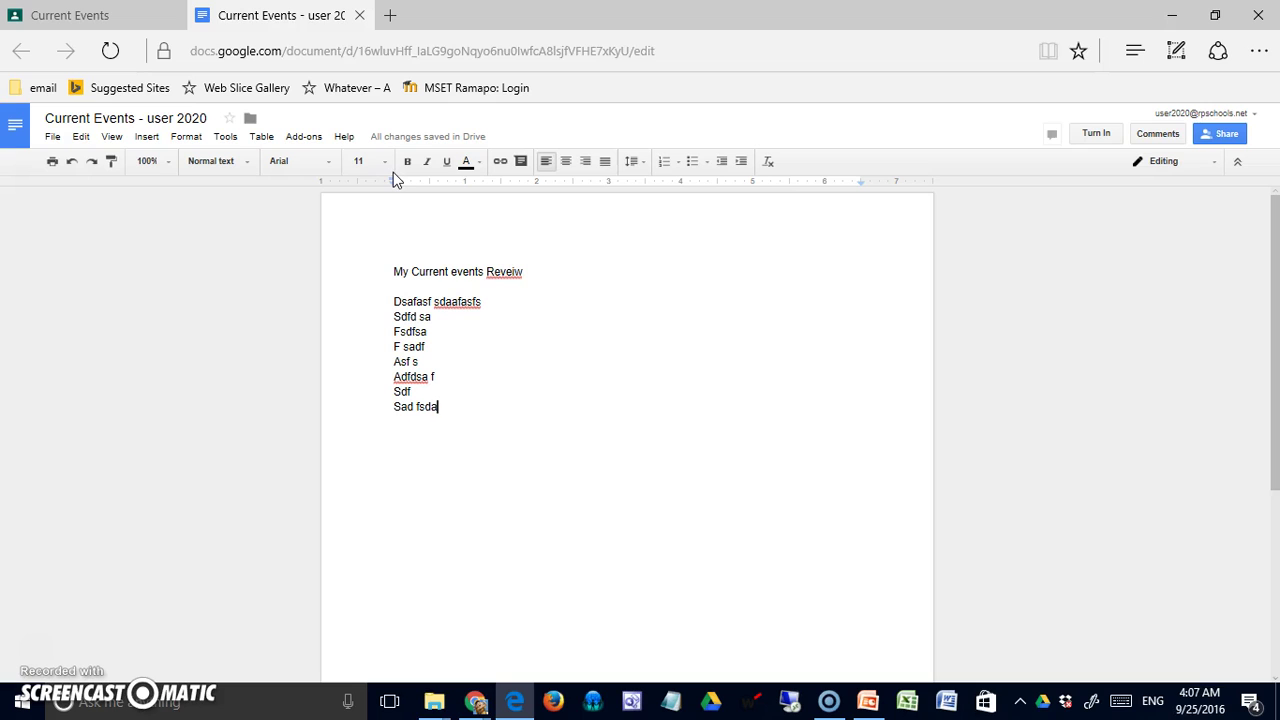
left_click(395, 206)
left_click(431, 400)
key("alt+Tab")
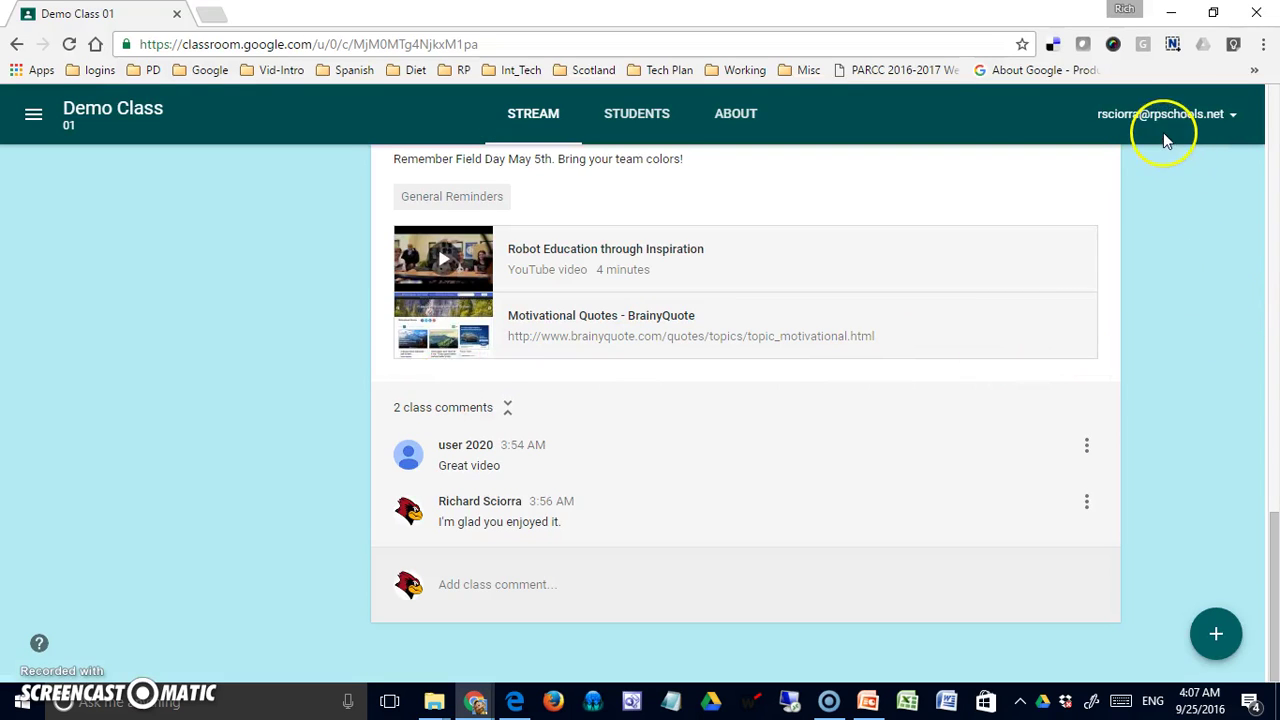
- Scroll up to Current Events and open its 6 Not Done student list
scroll(1014, 429, "up", 5)
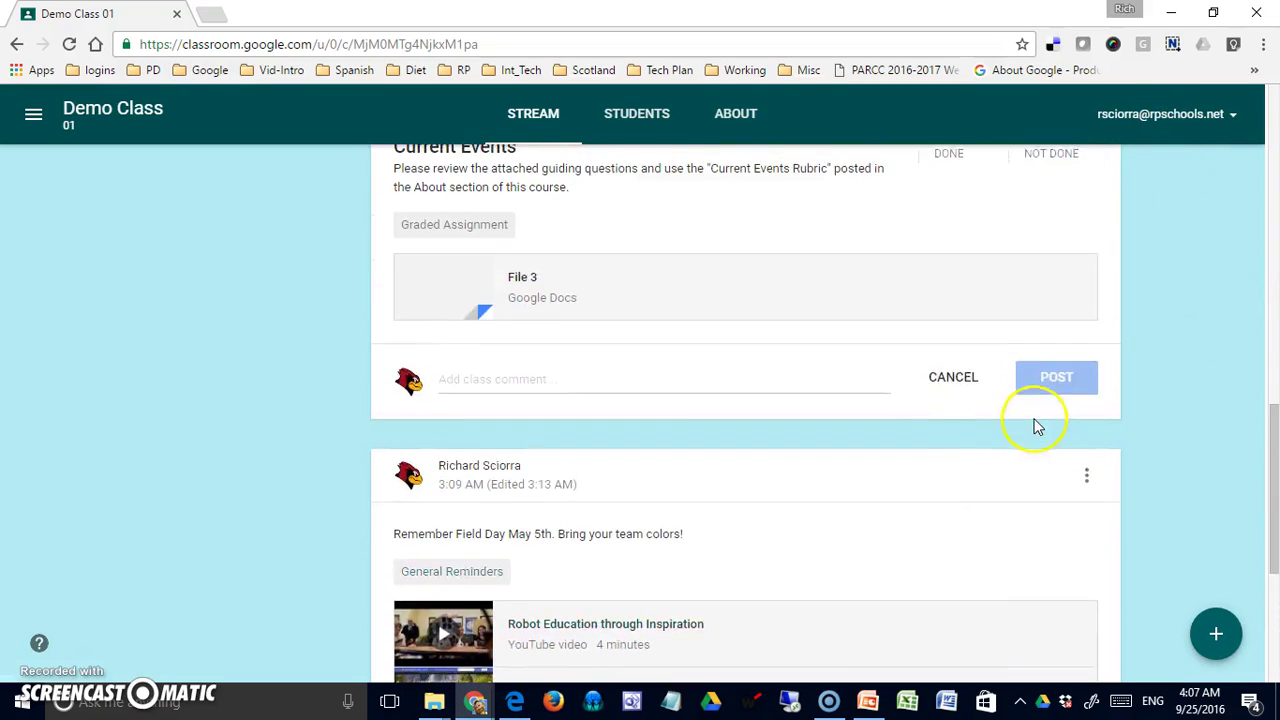
scroll(1037, 427, "up", 1)
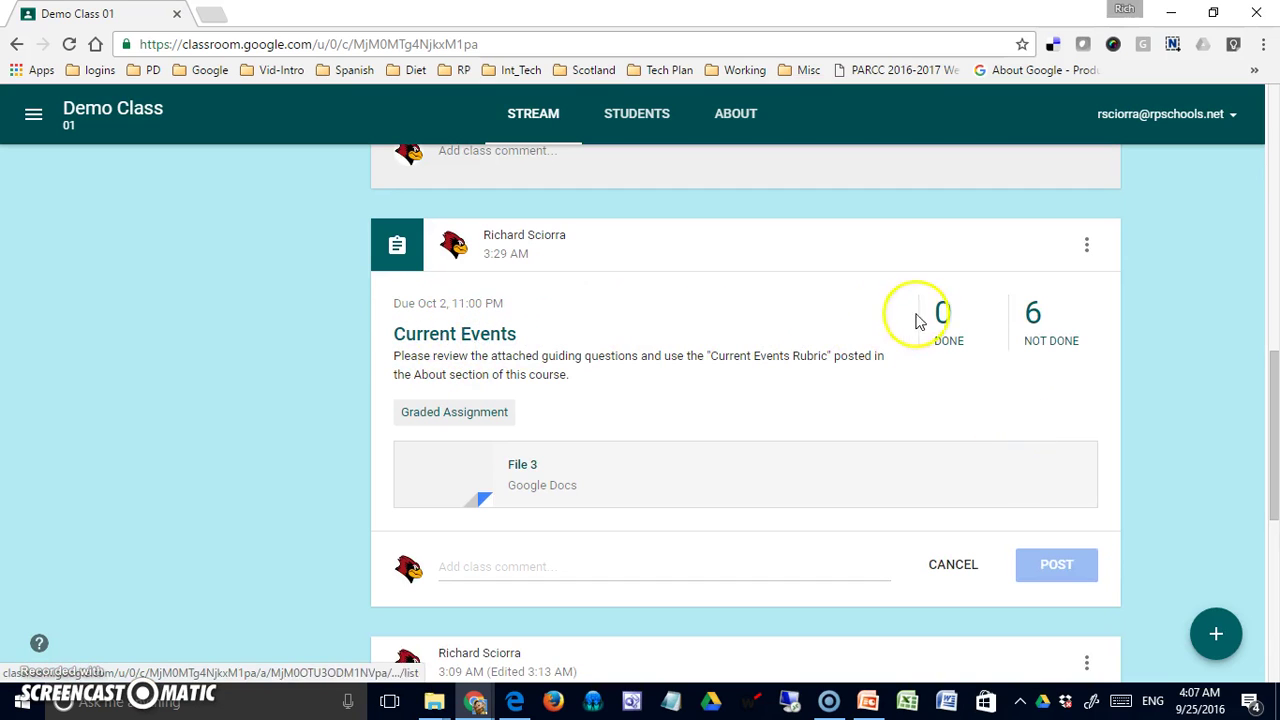
left_click(1033, 318)
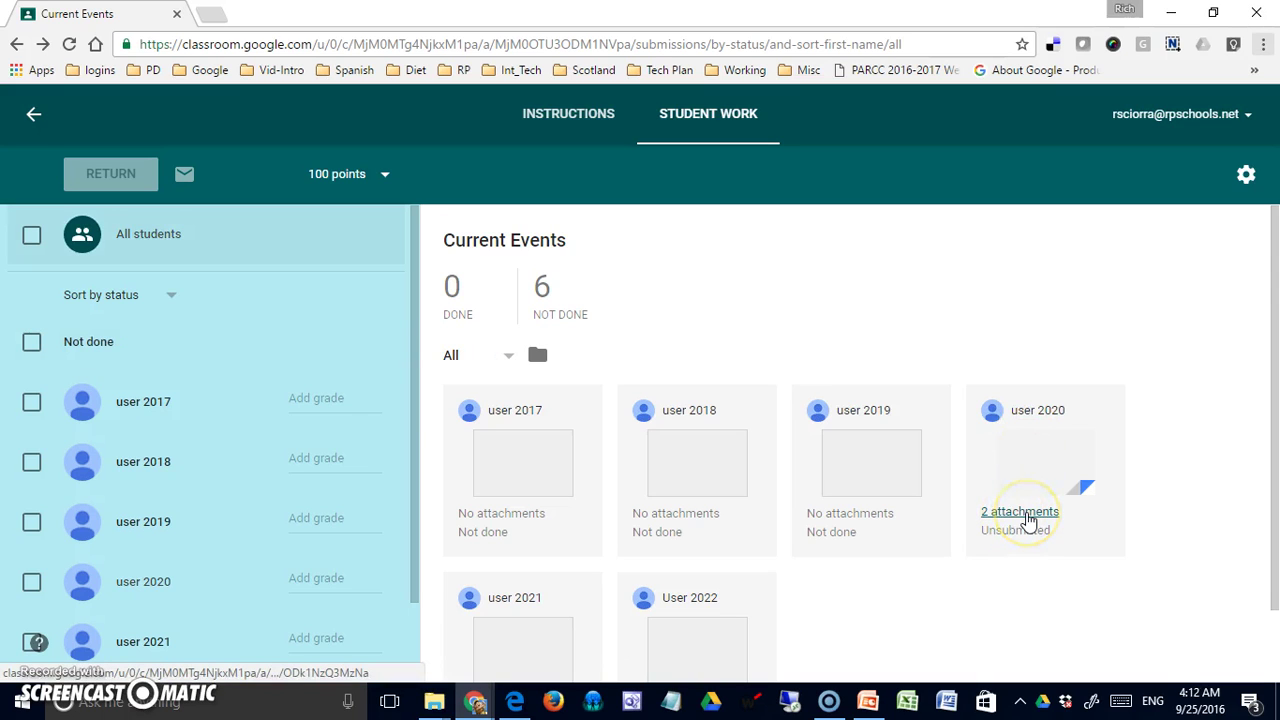
- Open the student's 2 attachments and read notes.txt, then close the viewer
left_click(1028, 516)
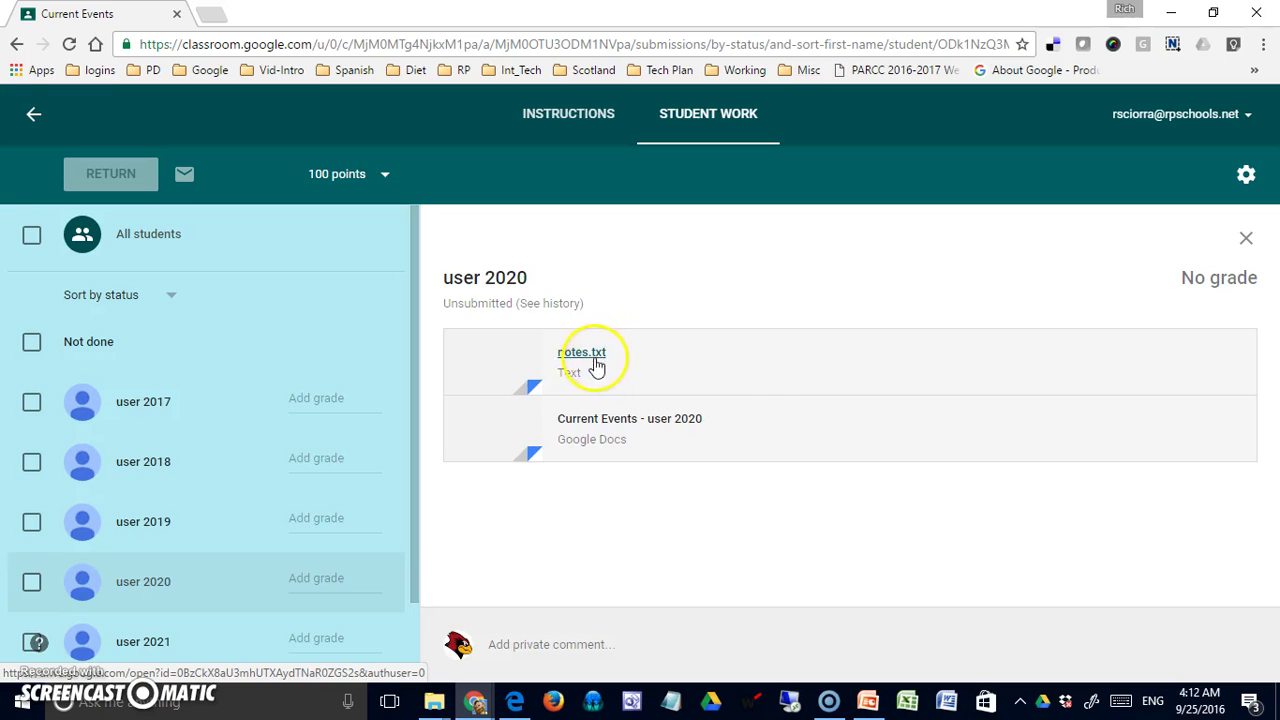
left_click(588, 360)
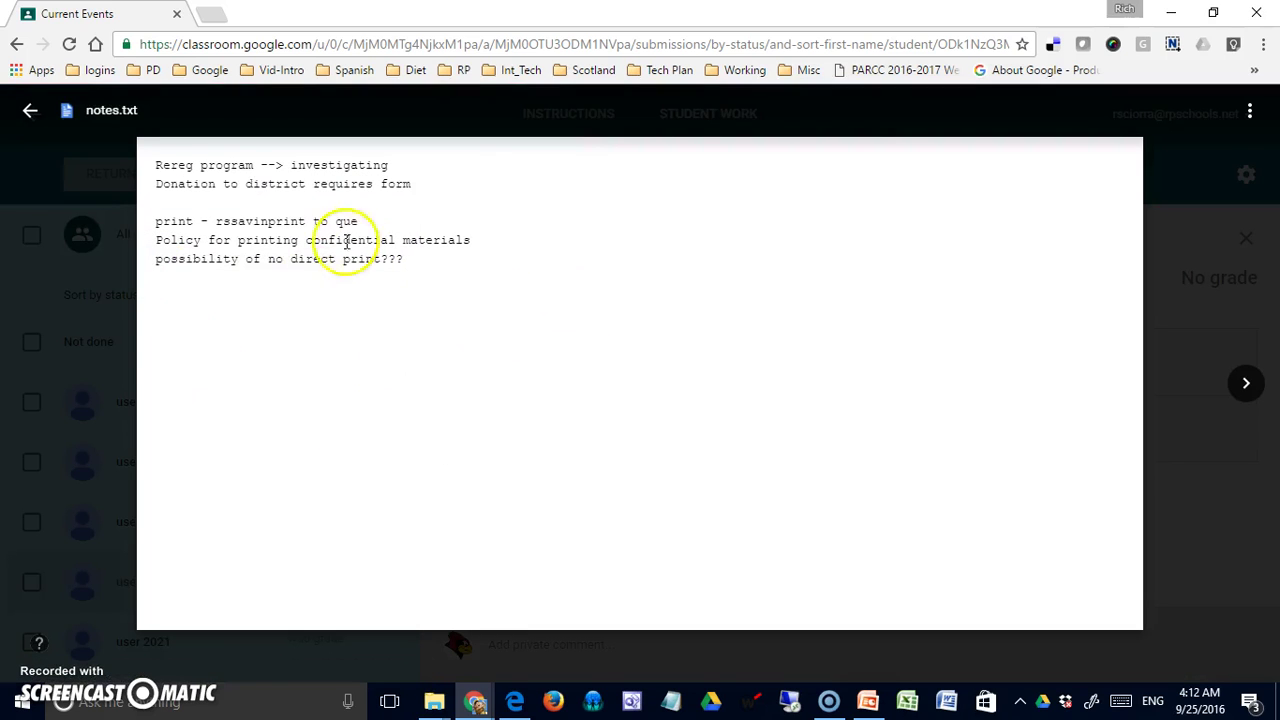
left_click(101, 316)
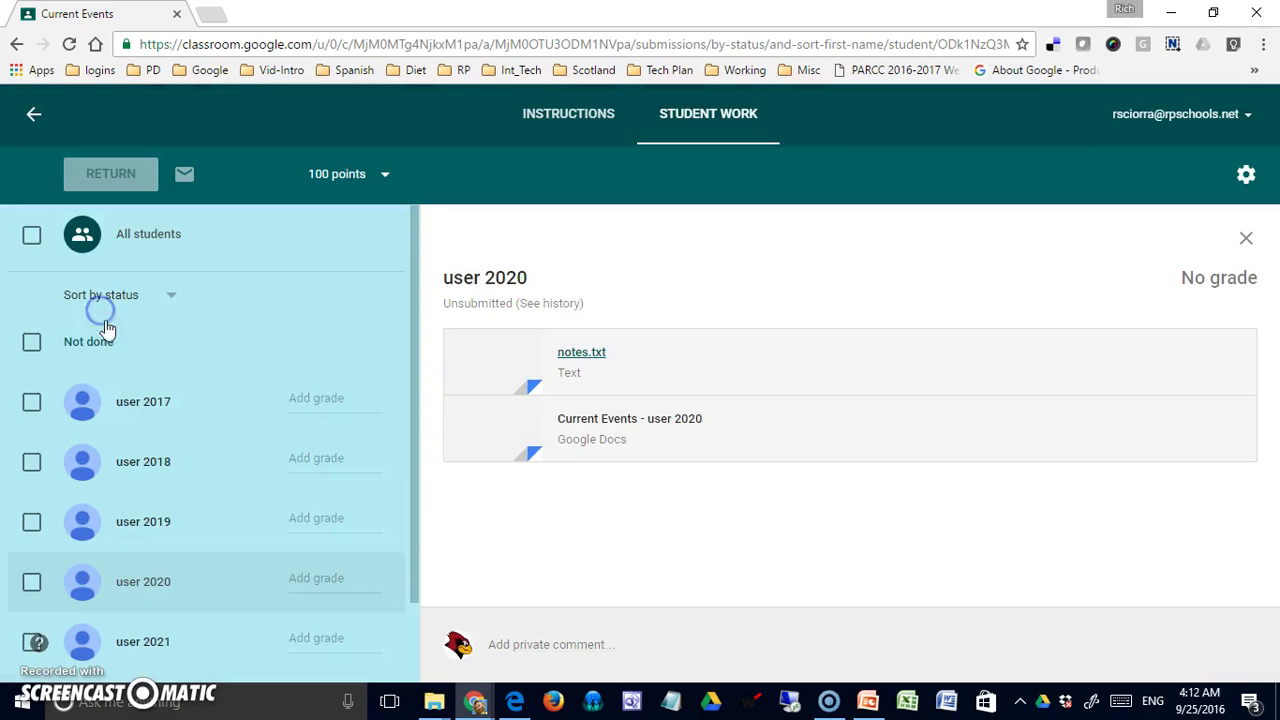
- In the student's Doc, comment 'Remember to Capitalize Titles' on the title word 'events'
left_click(597, 421)
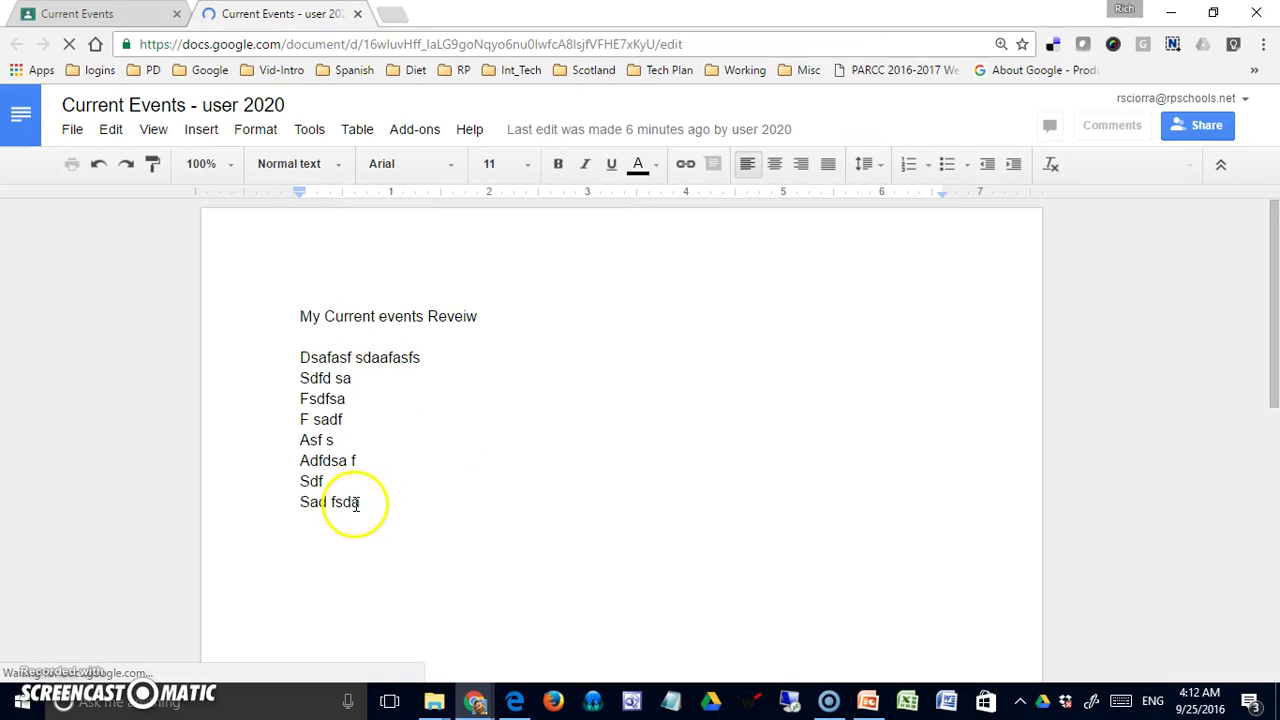
double_click(410, 316)
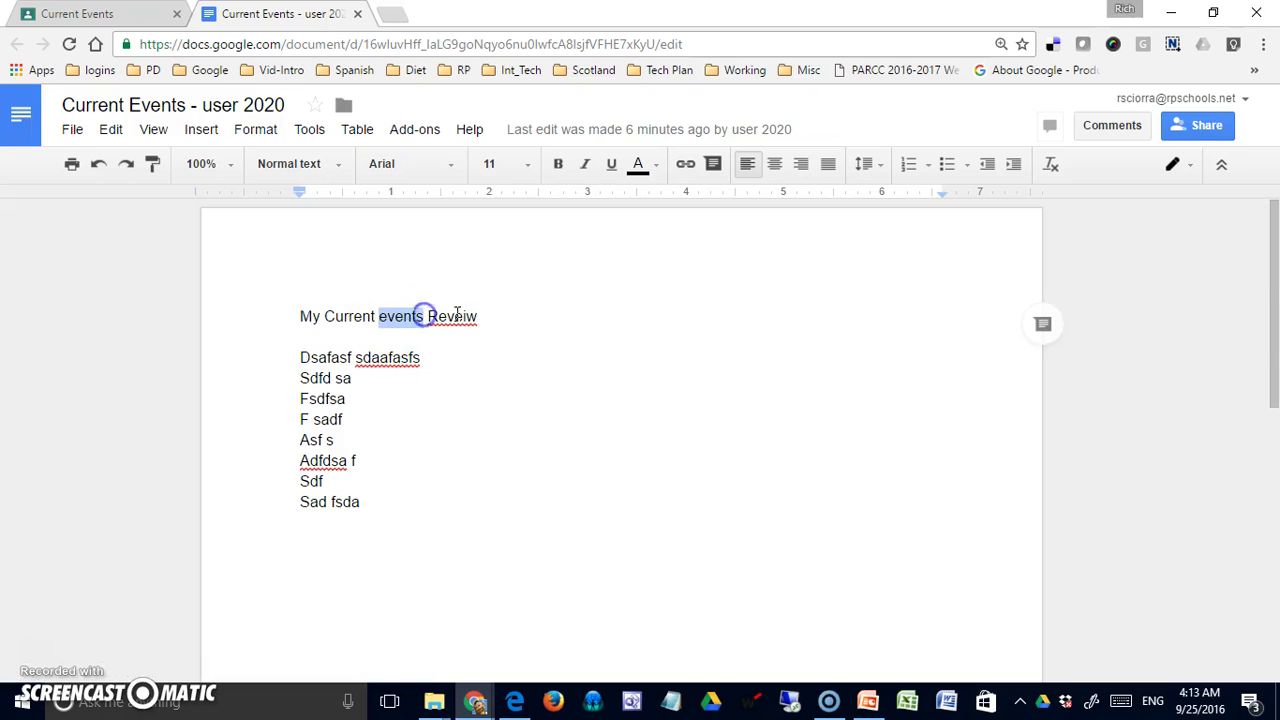
left_click(1115, 128)
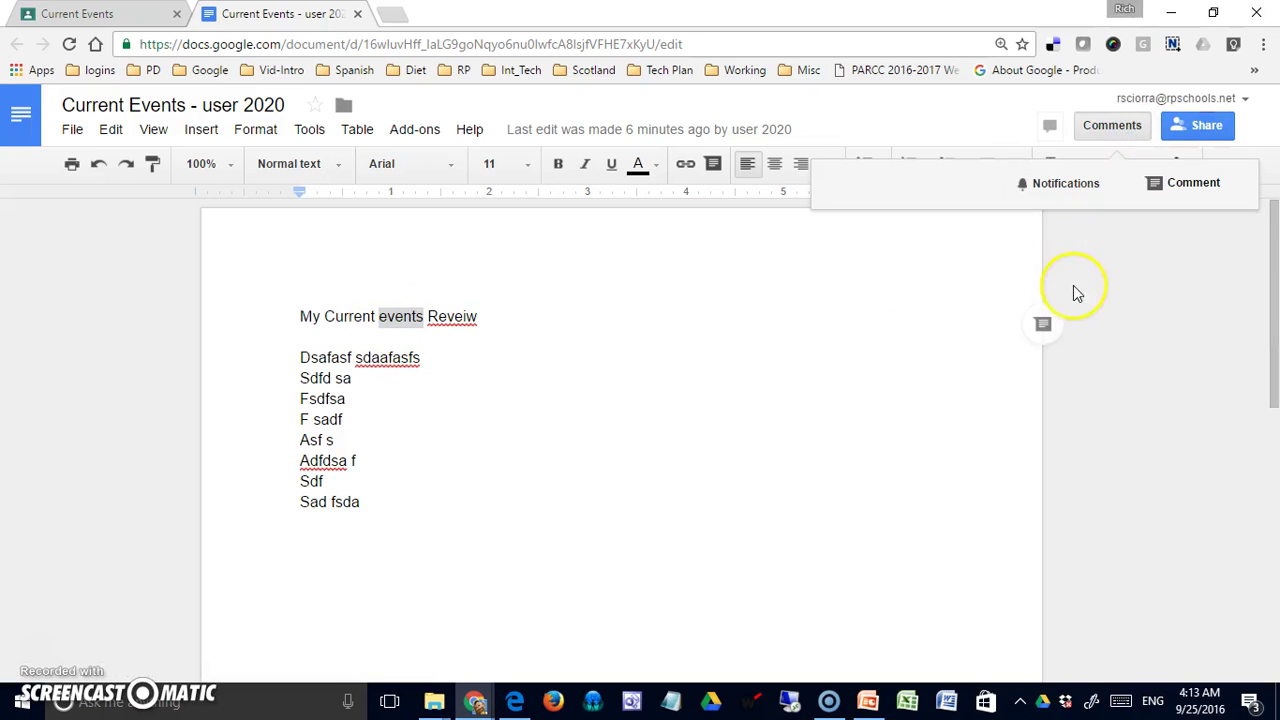
left_click(1175, 197)
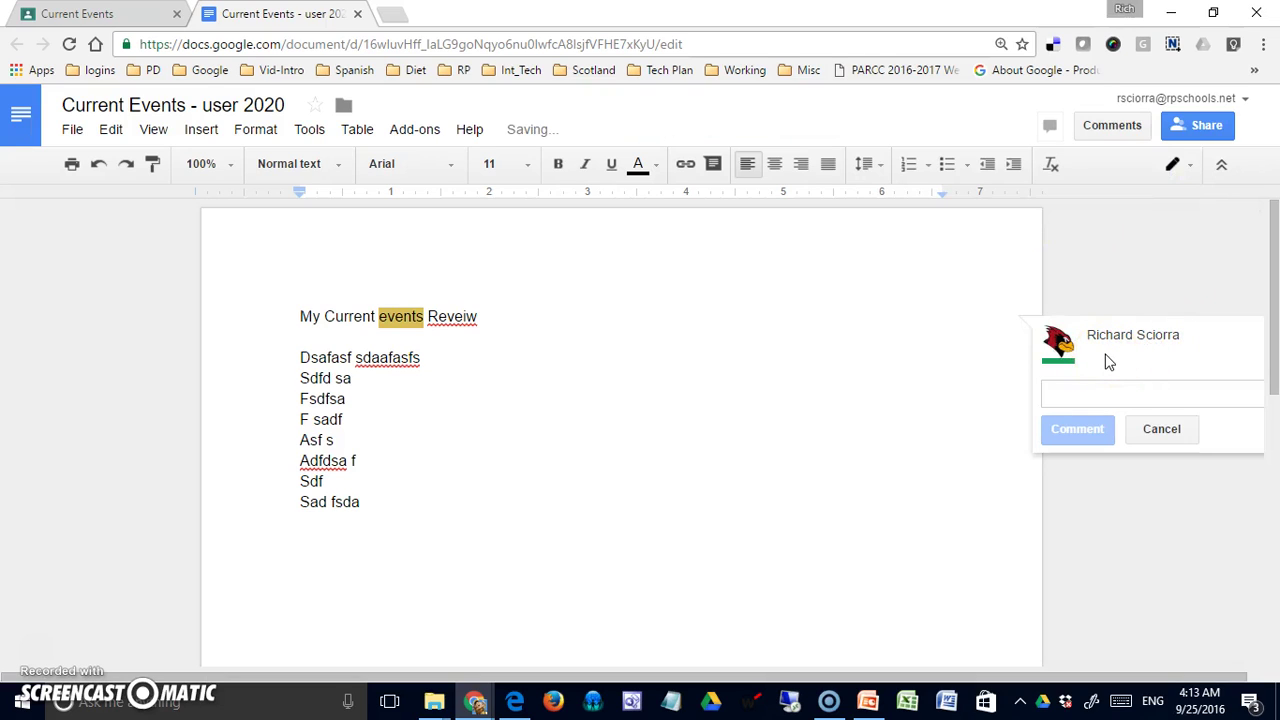
type("RE")
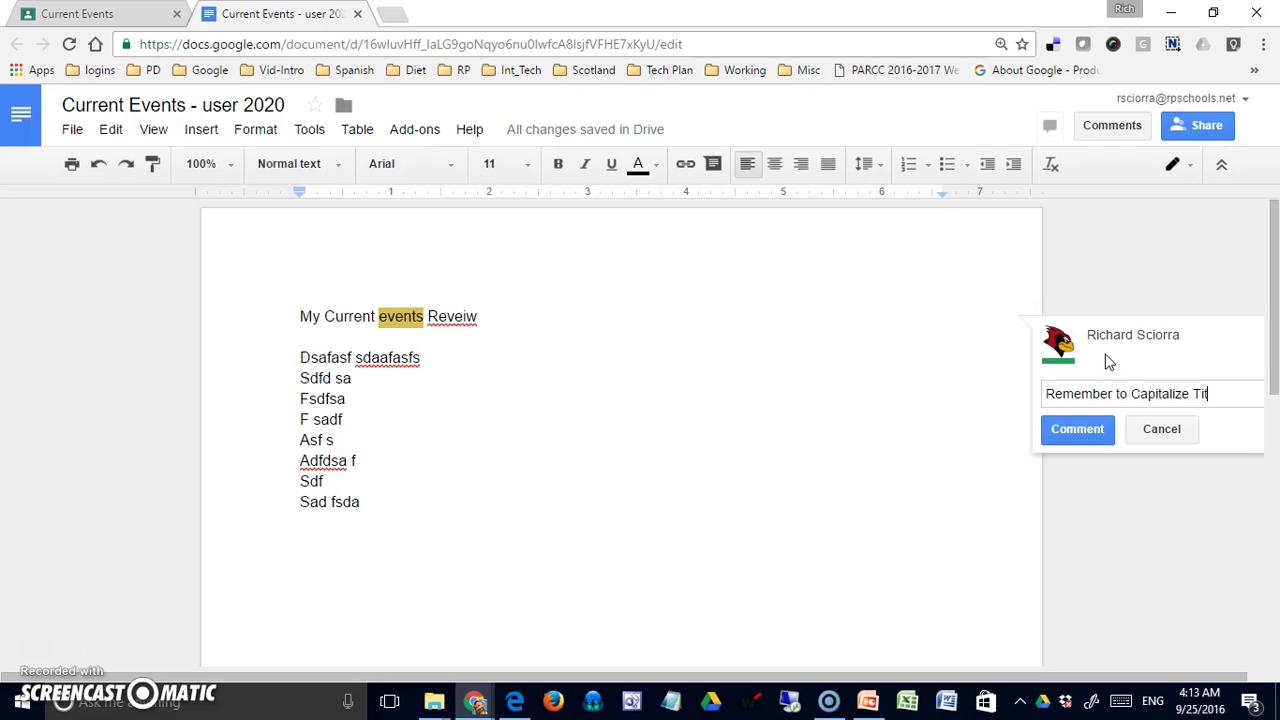
left_click(1082, 431)
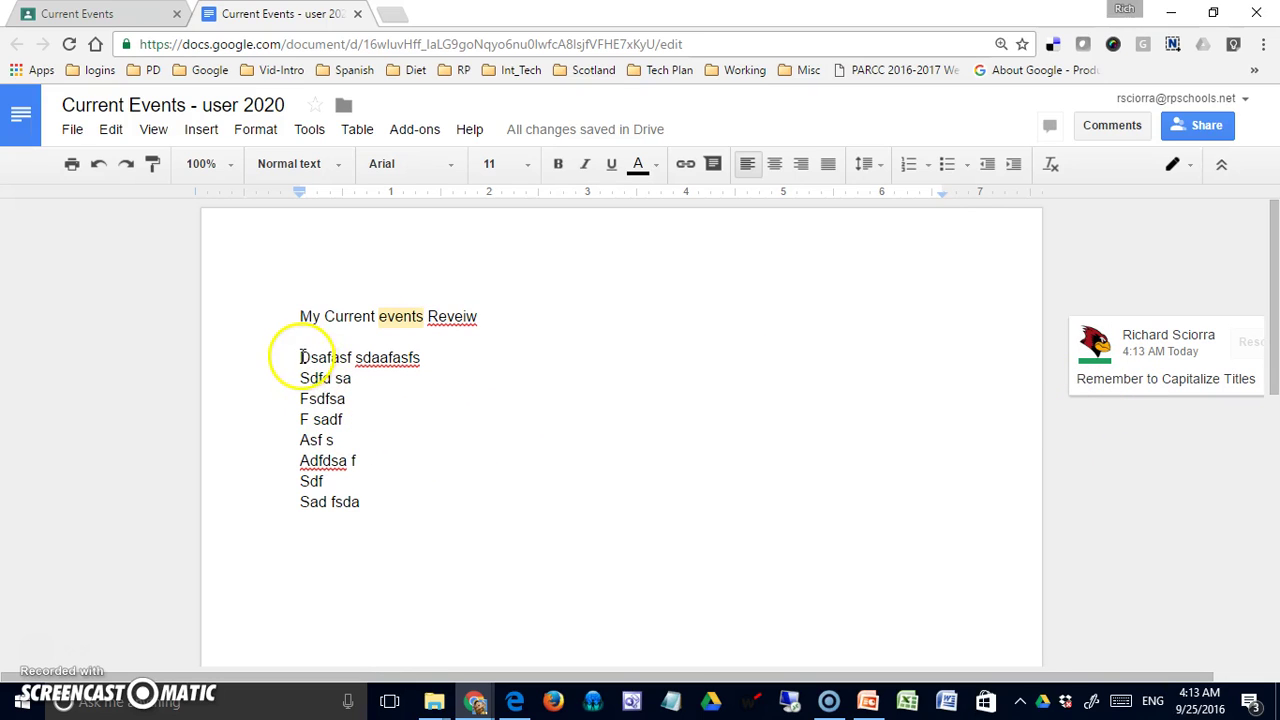
- Comment 'This makes no sense' on the body lines and close the document
left_click_drag(300, 357, 349, 503)
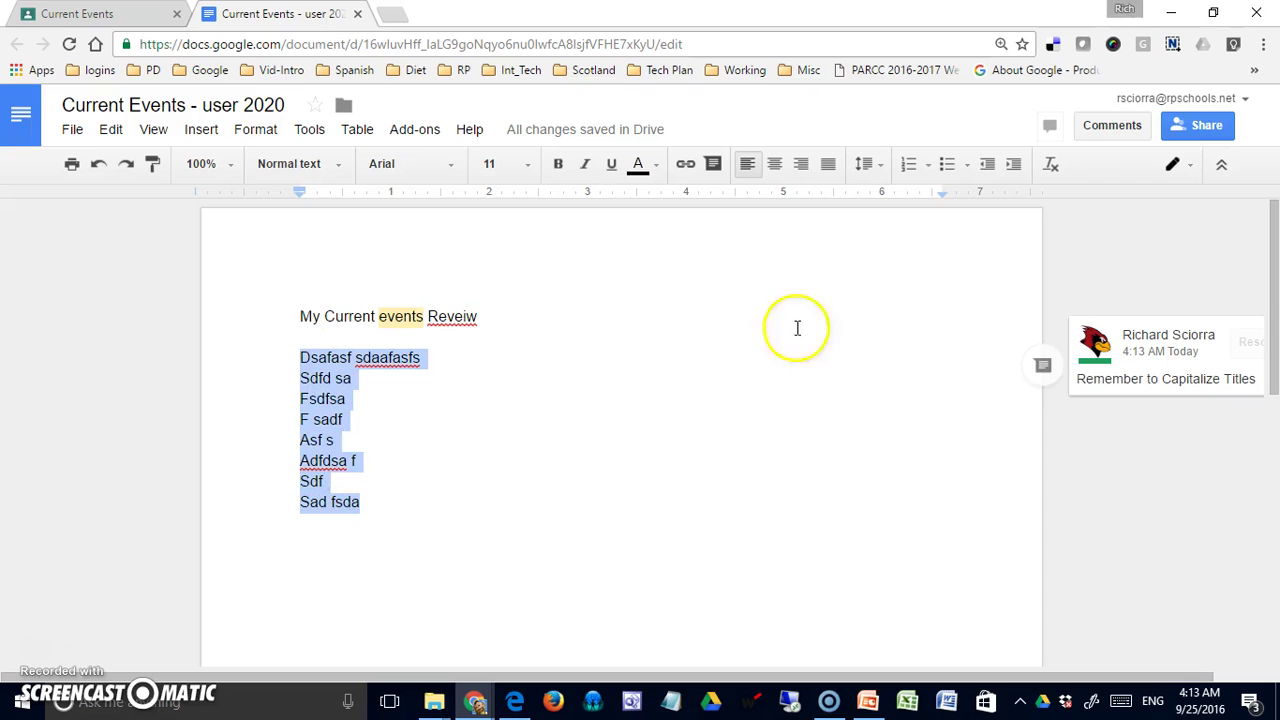
left_click(1111, 125)
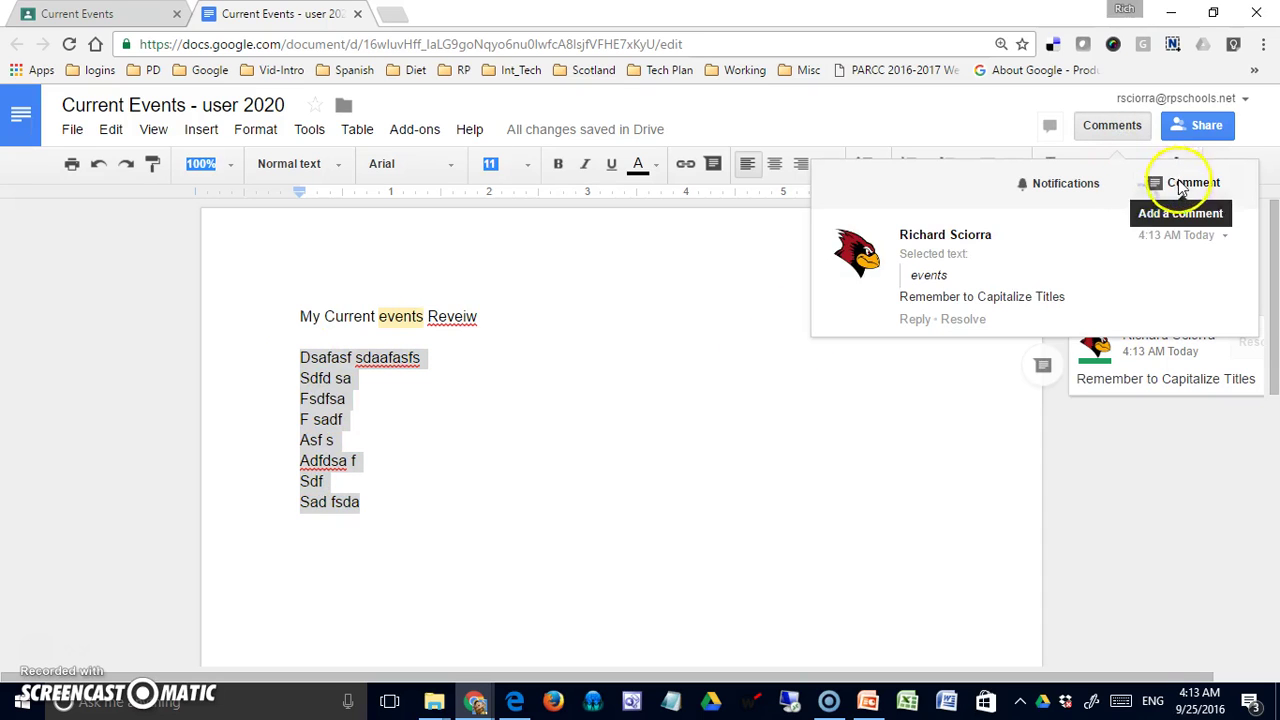
left_click(1182, 186)
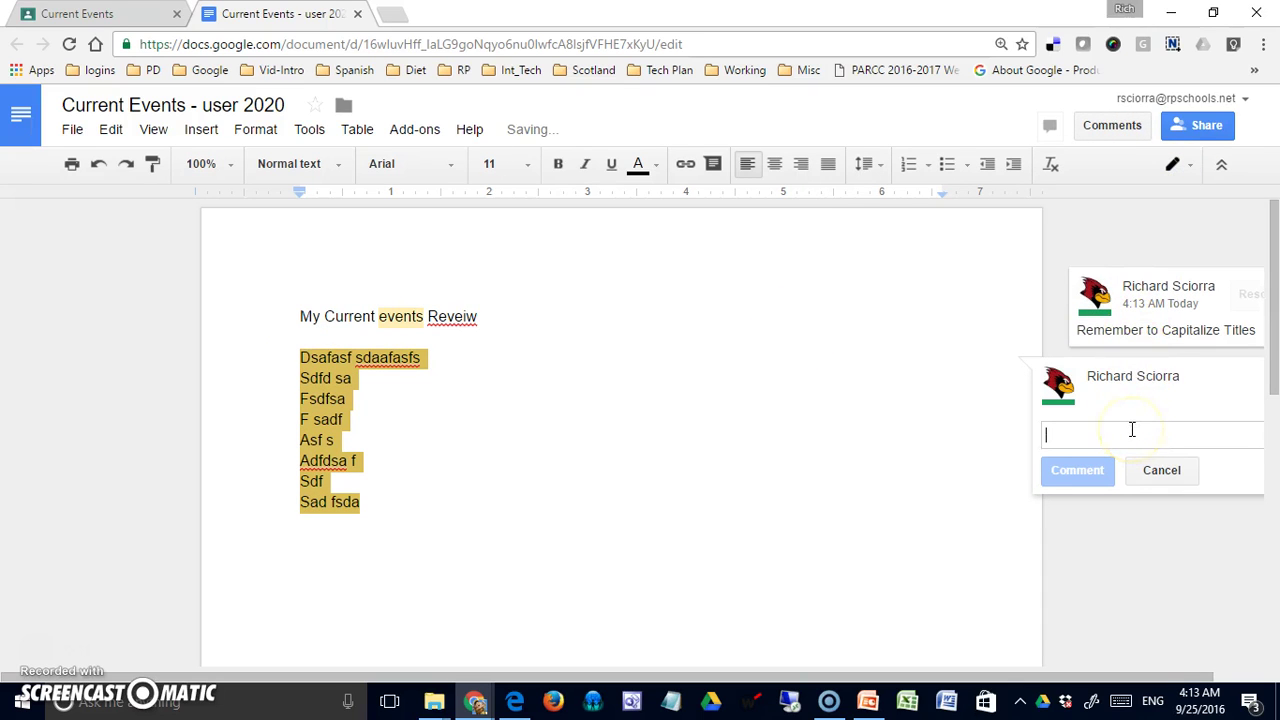
type("This makes no sense")
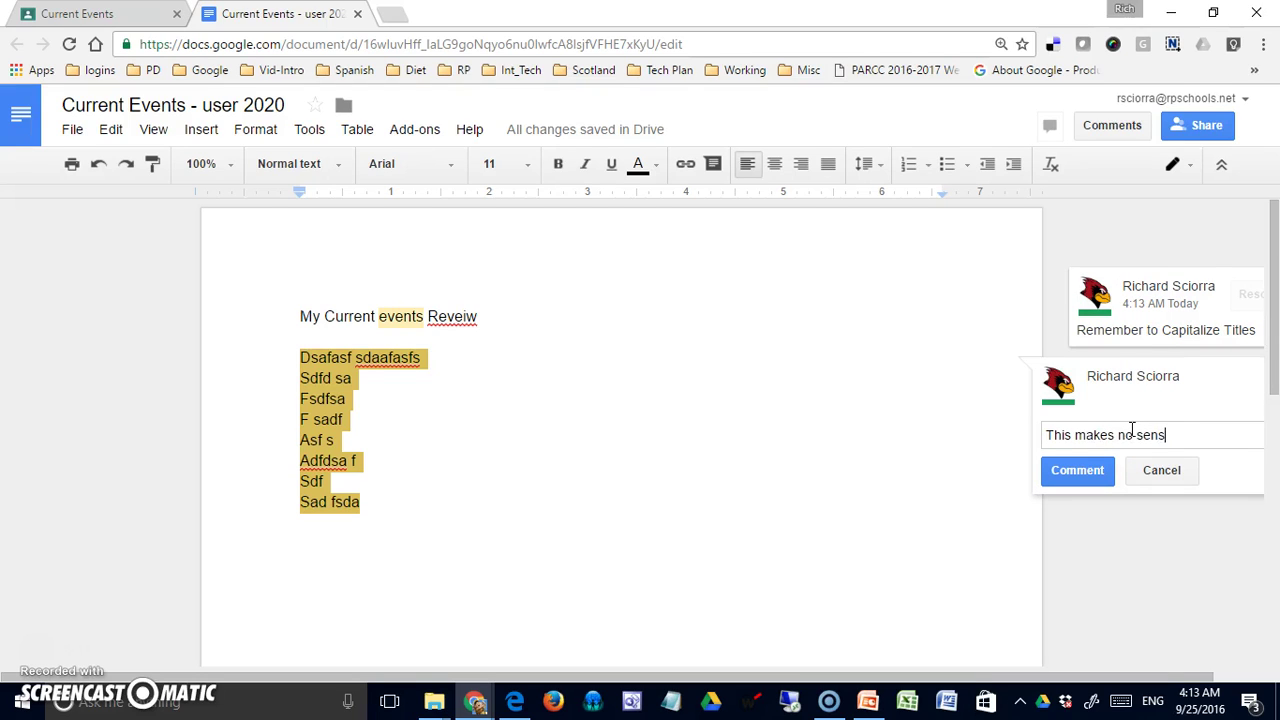
left_click(1077, 472)
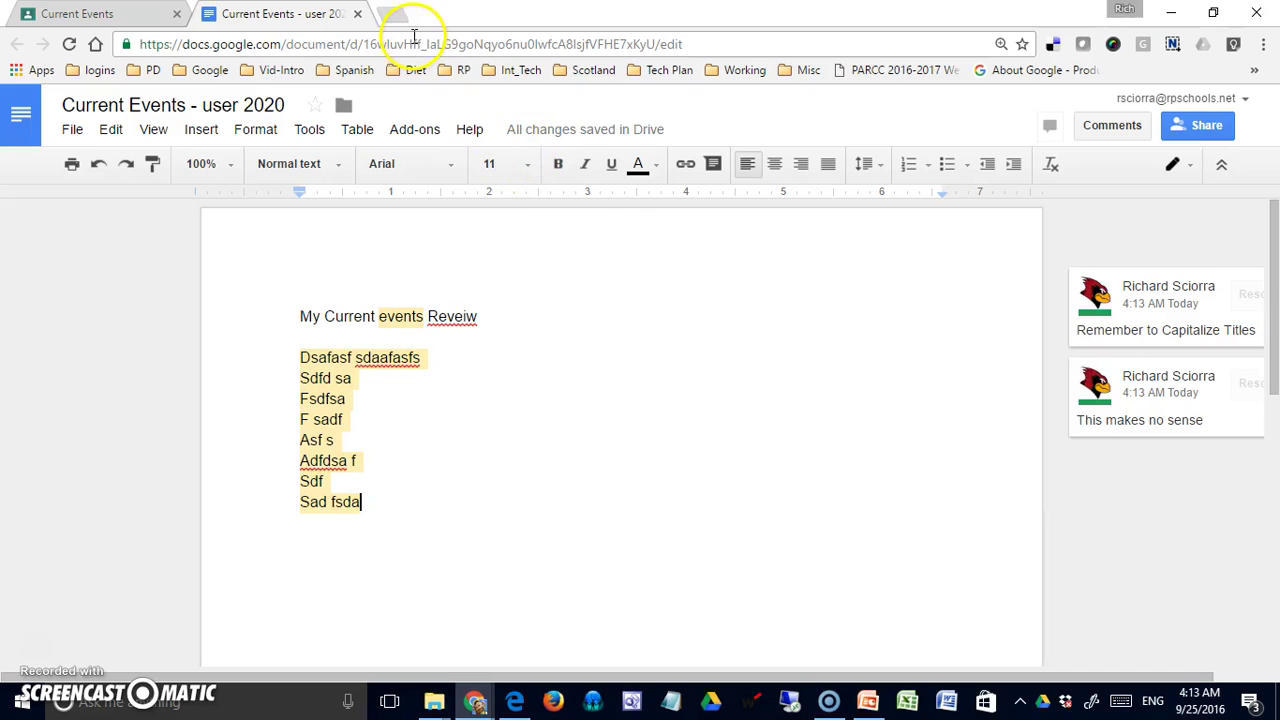
left_click(357, 13)
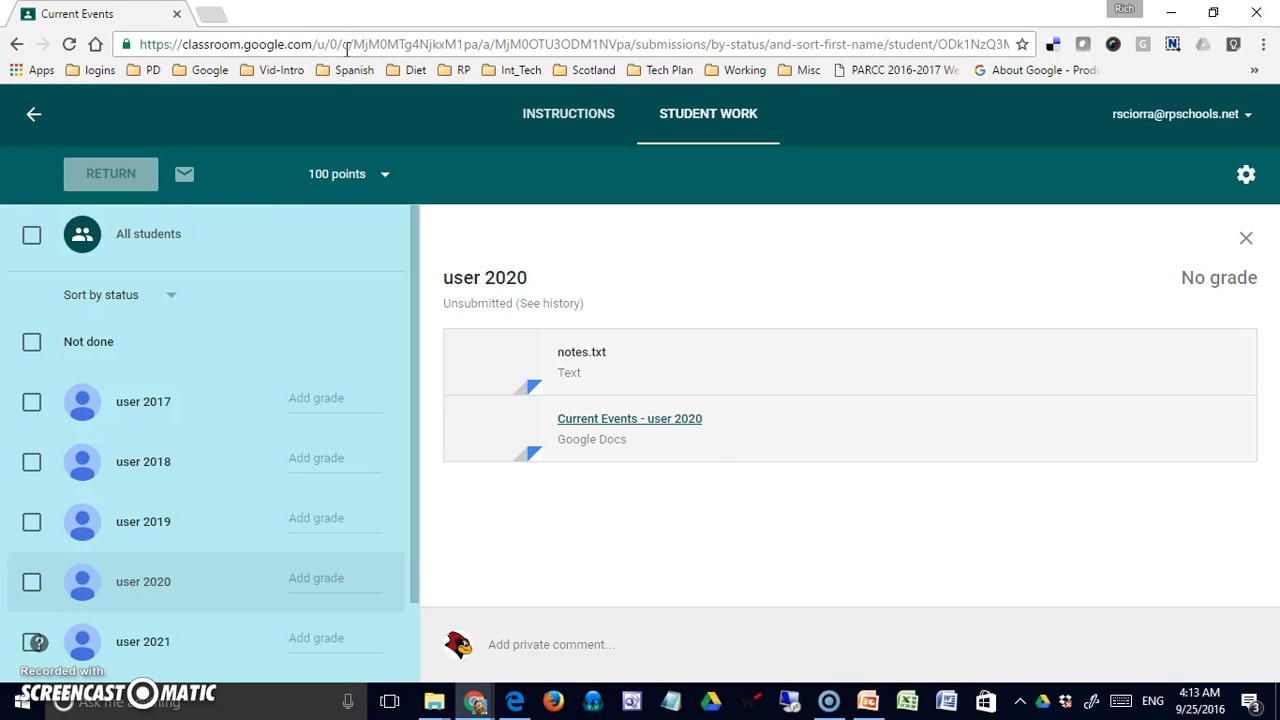
- As the student, reply 'This is just a draft' to the 'This makes no sense' comment
key("alt+Tab")
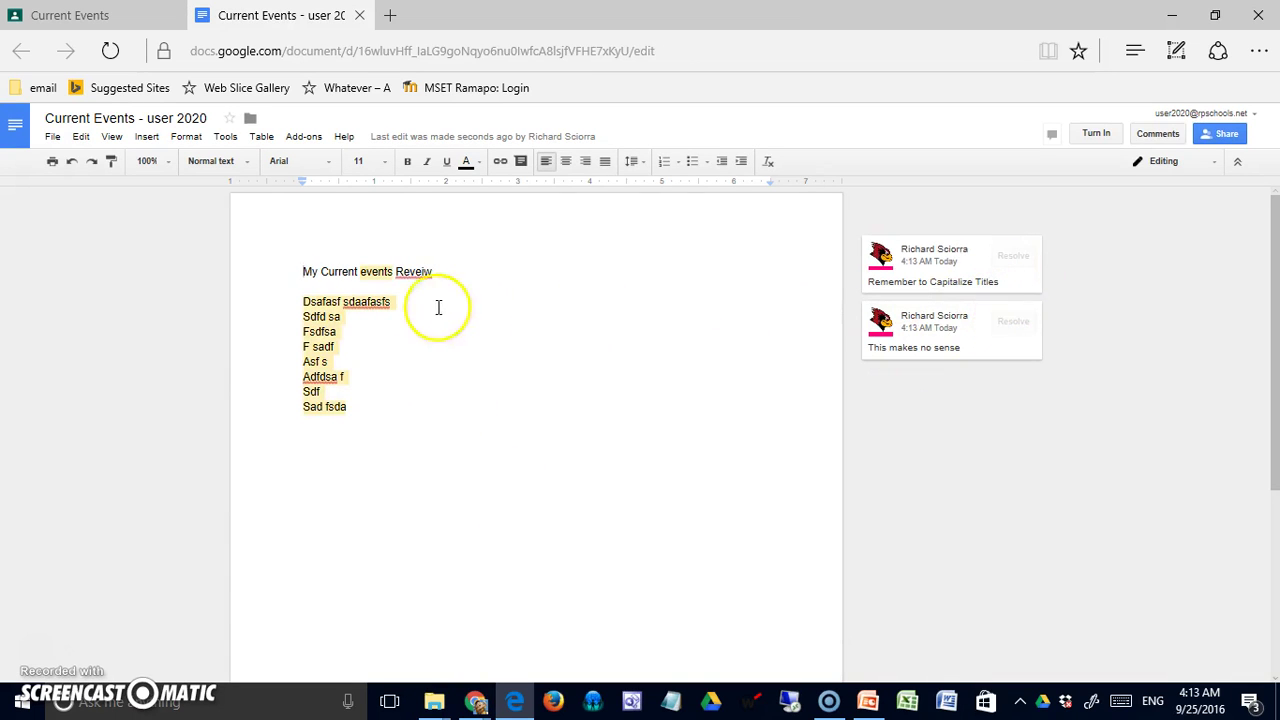
left_click(336, 302)
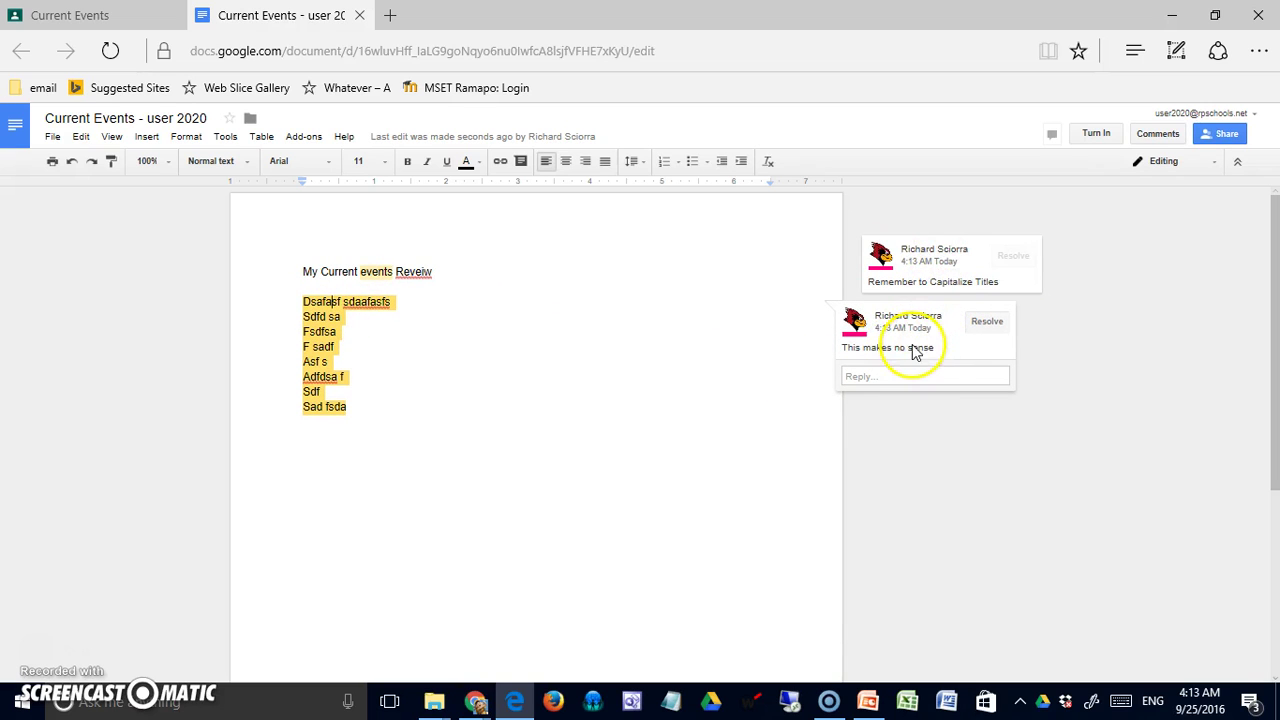
left_click(377, 272)
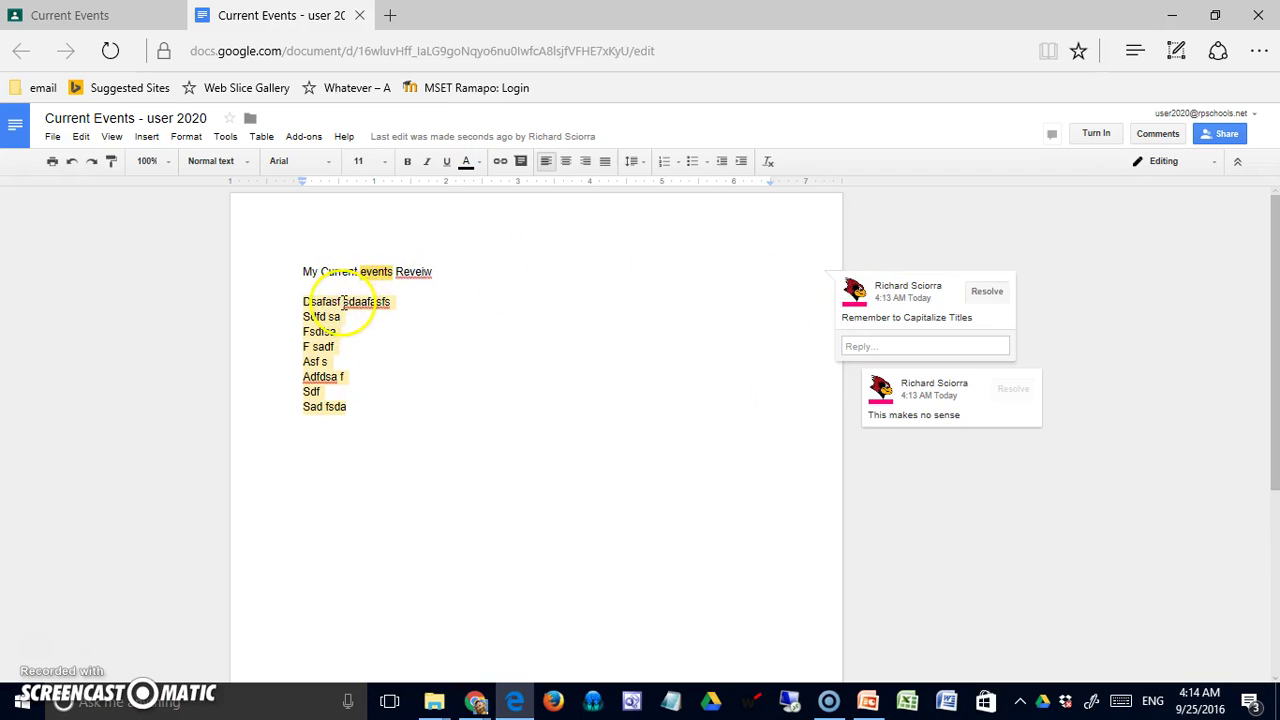
left_click(343, 303)
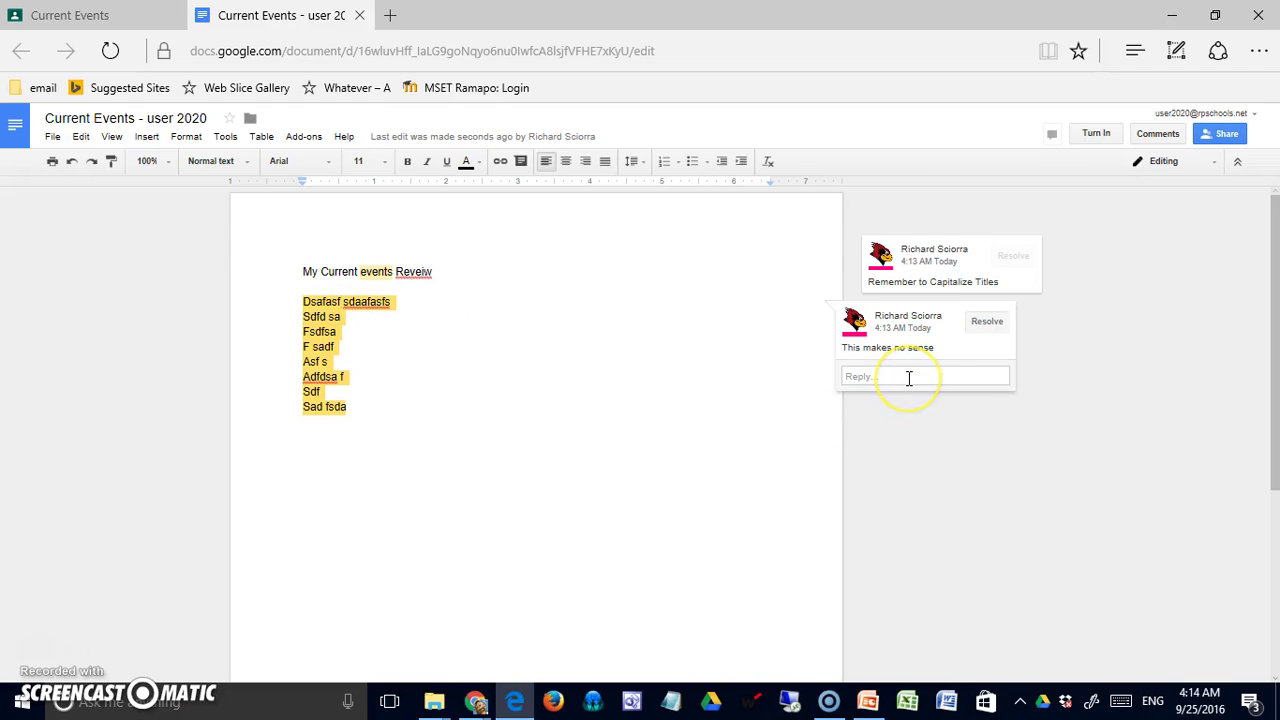
left_click(909, 377)
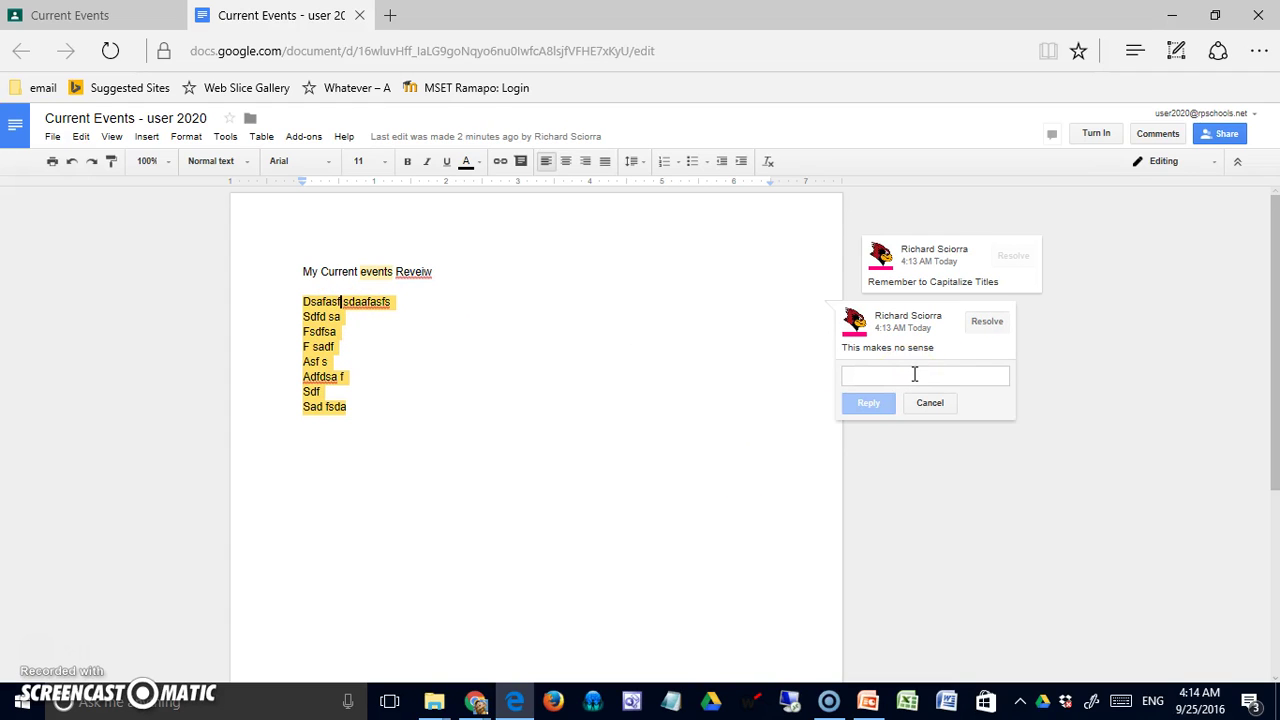
type("This is just a draft")
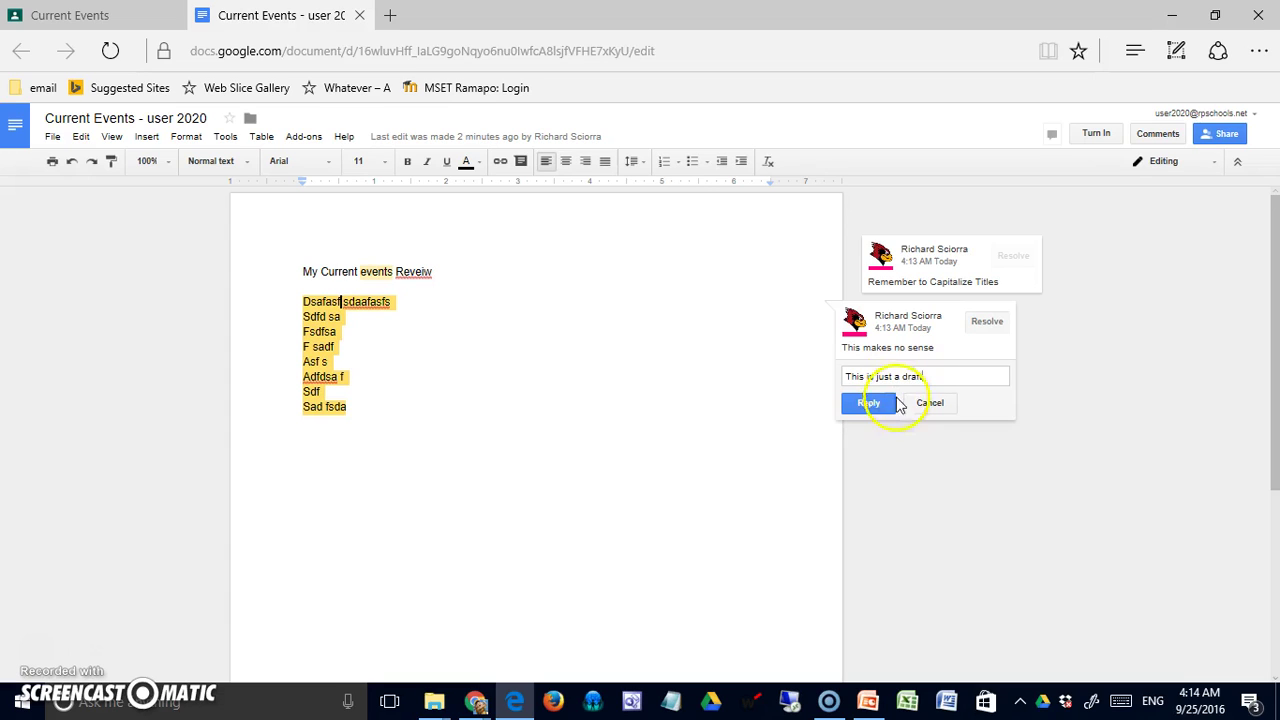
left_click(880, 403)
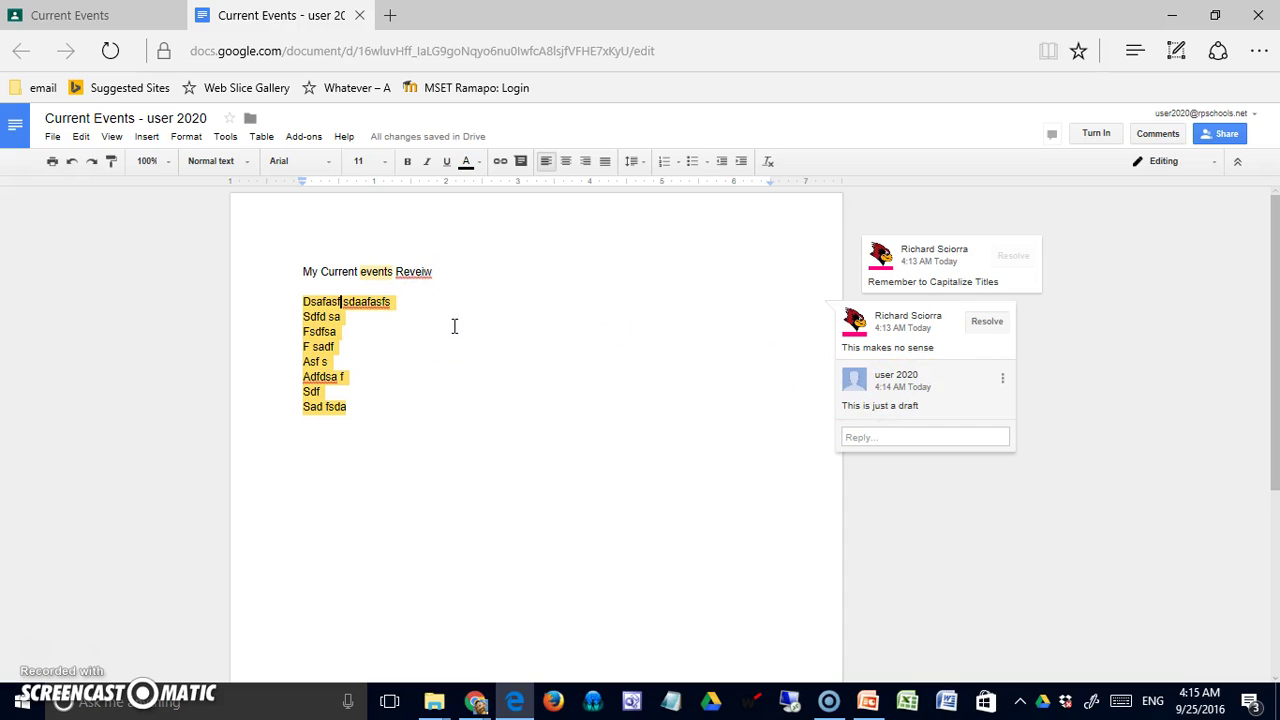
left_click(360, 16)
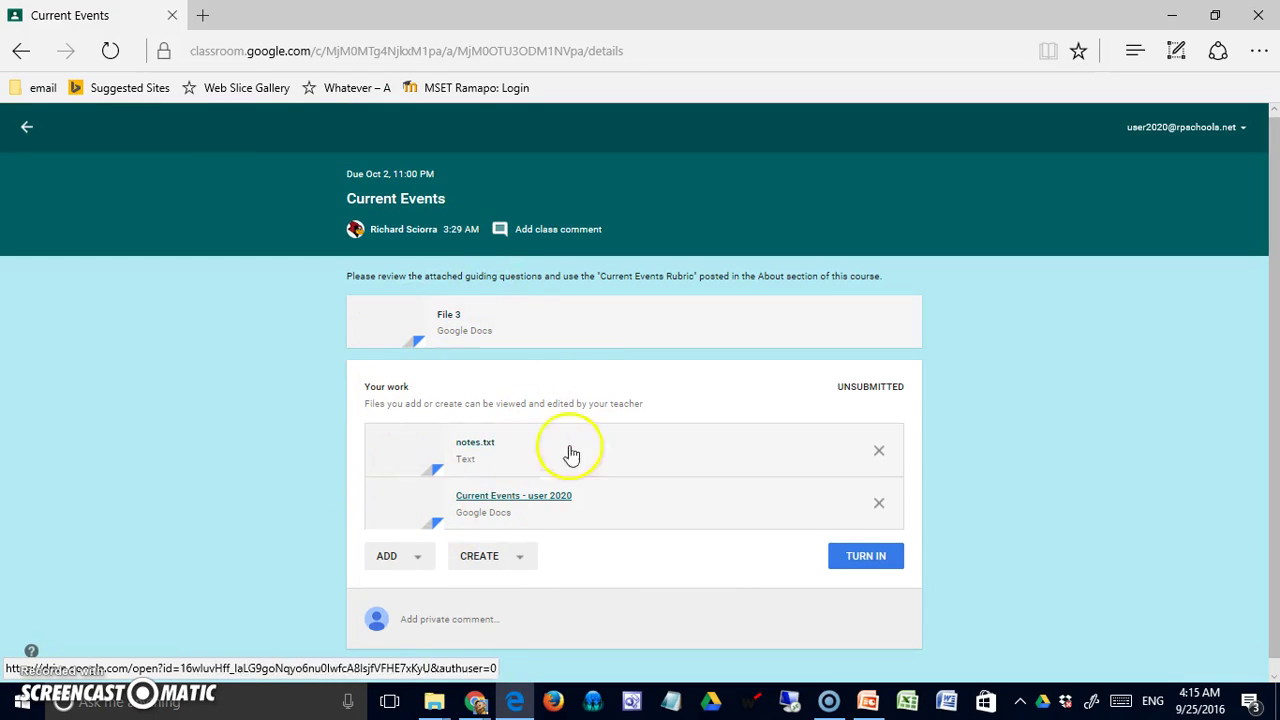
- Discard a started private comment and turn in the work with notes.txt and the Doc
left_click(437, 630)
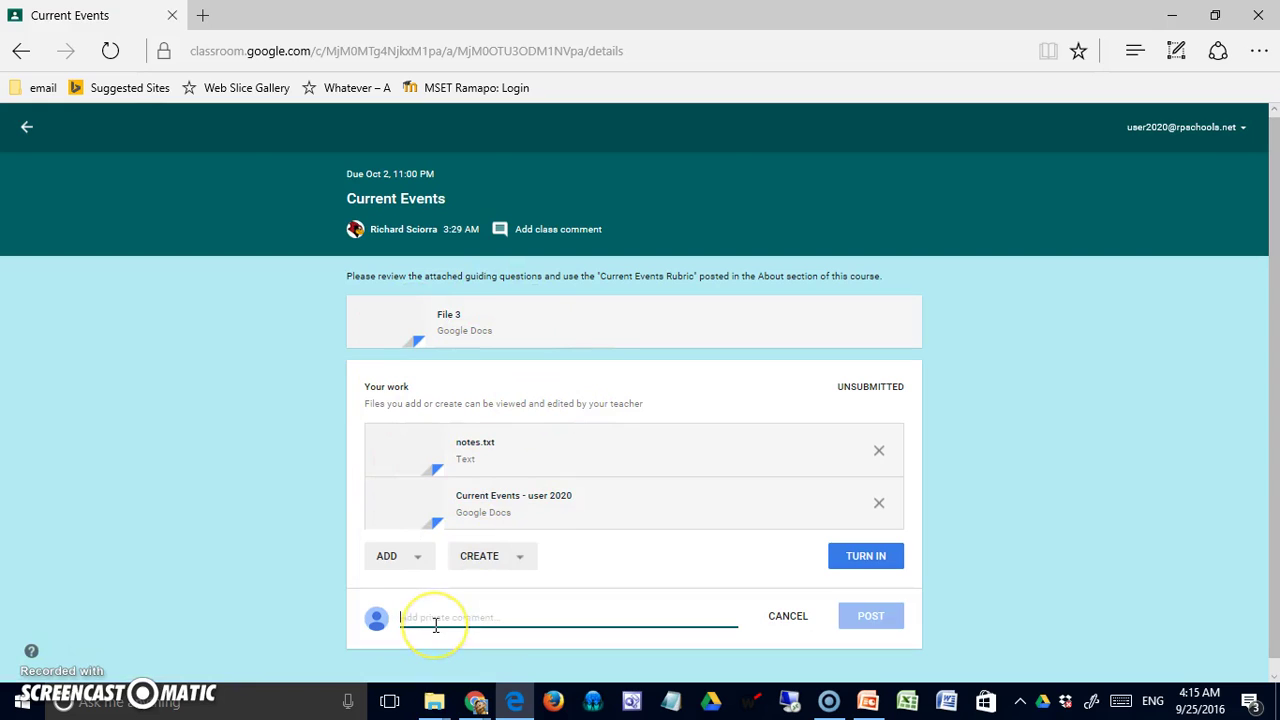
left_click(292, 618)
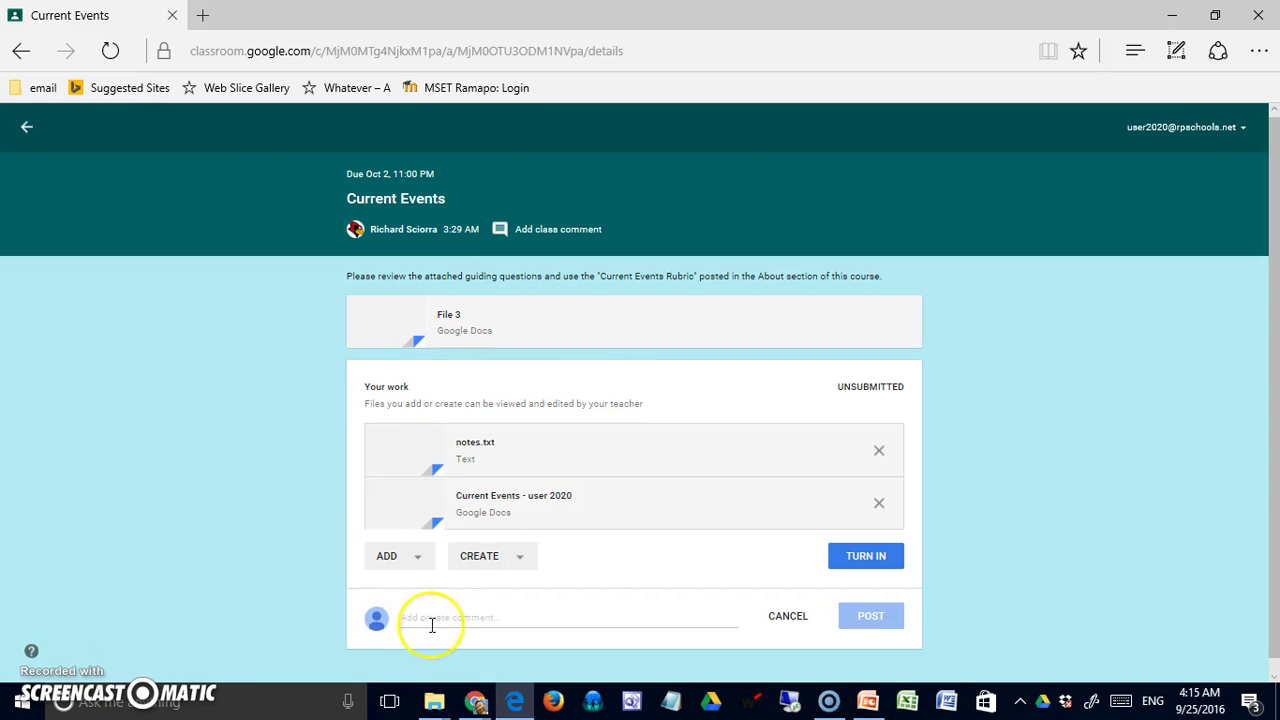
left_click(790, 617)
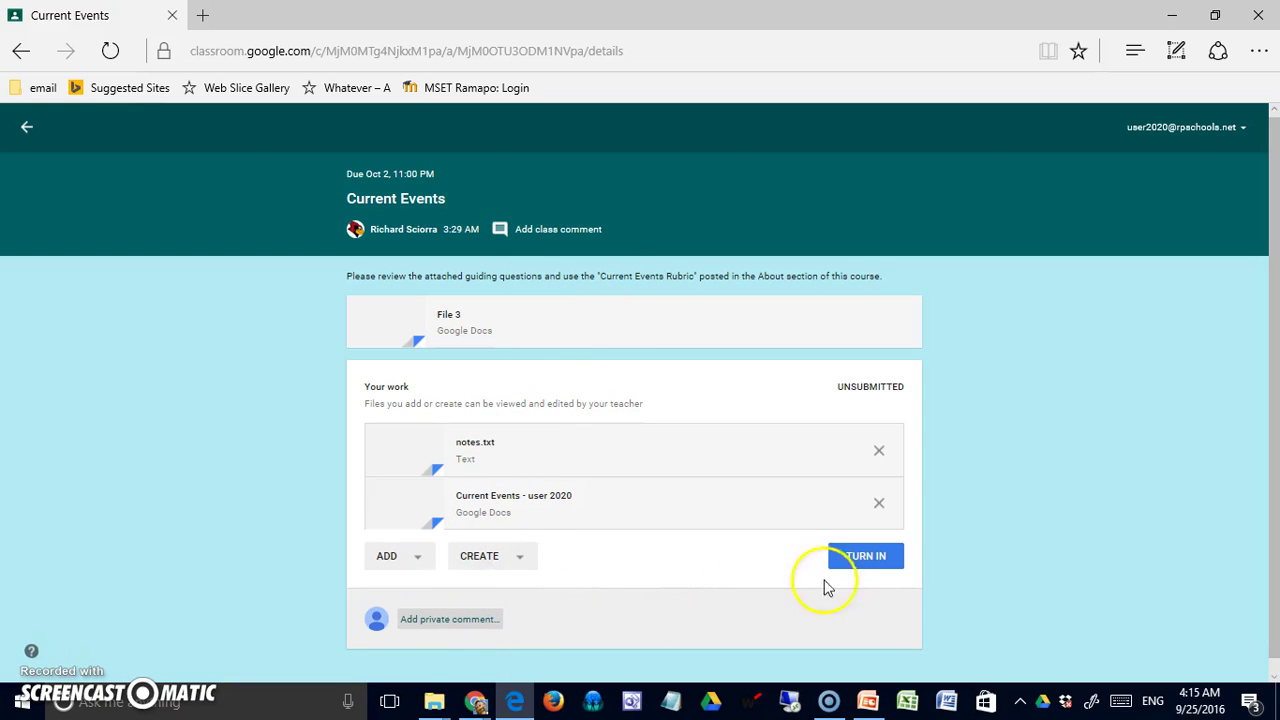
left_click(876, 560)
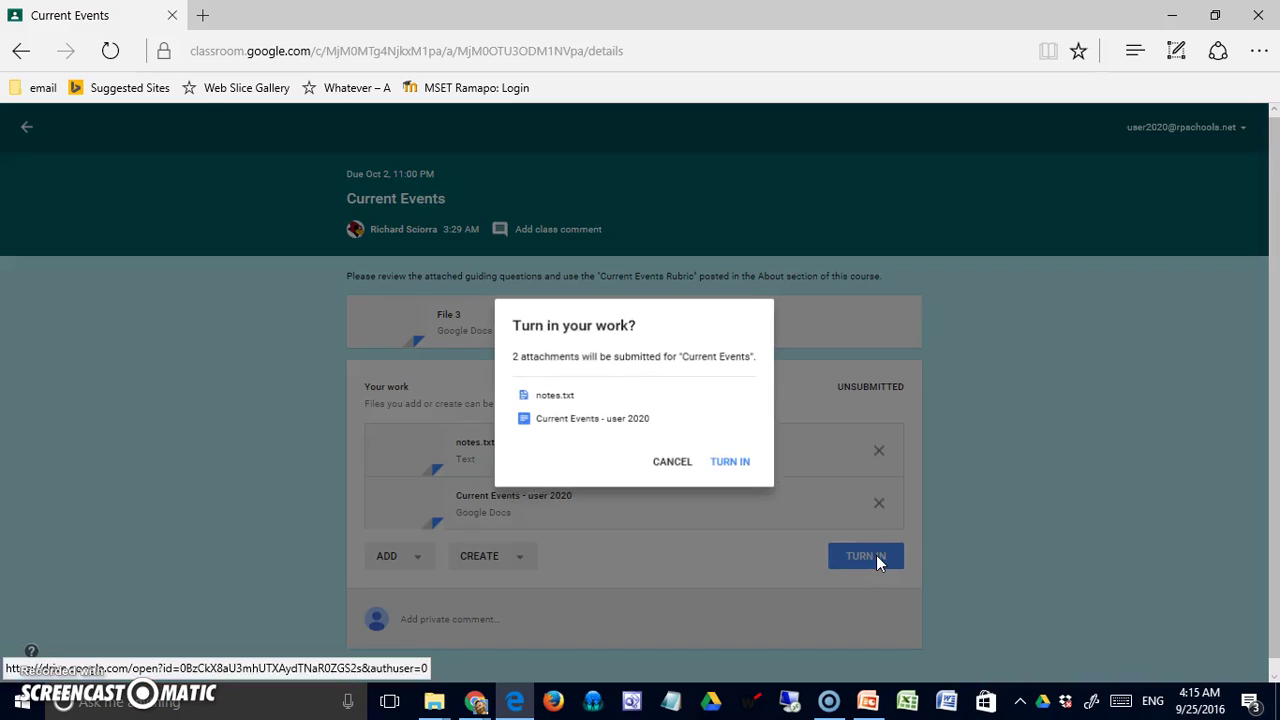
left_click(870, 555)
left_click(736, 464)
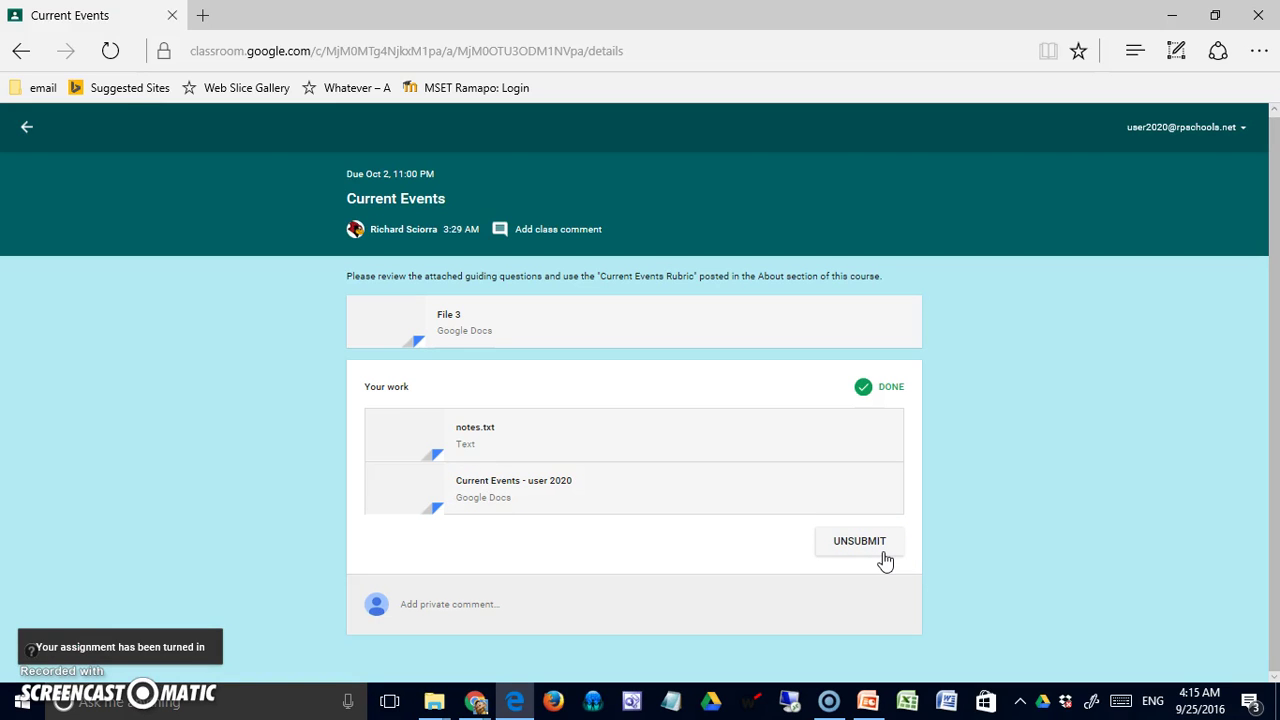
- From the teacher's window, review the 'This is just a draft' reply, then close the Doc
key("alt+Tab")
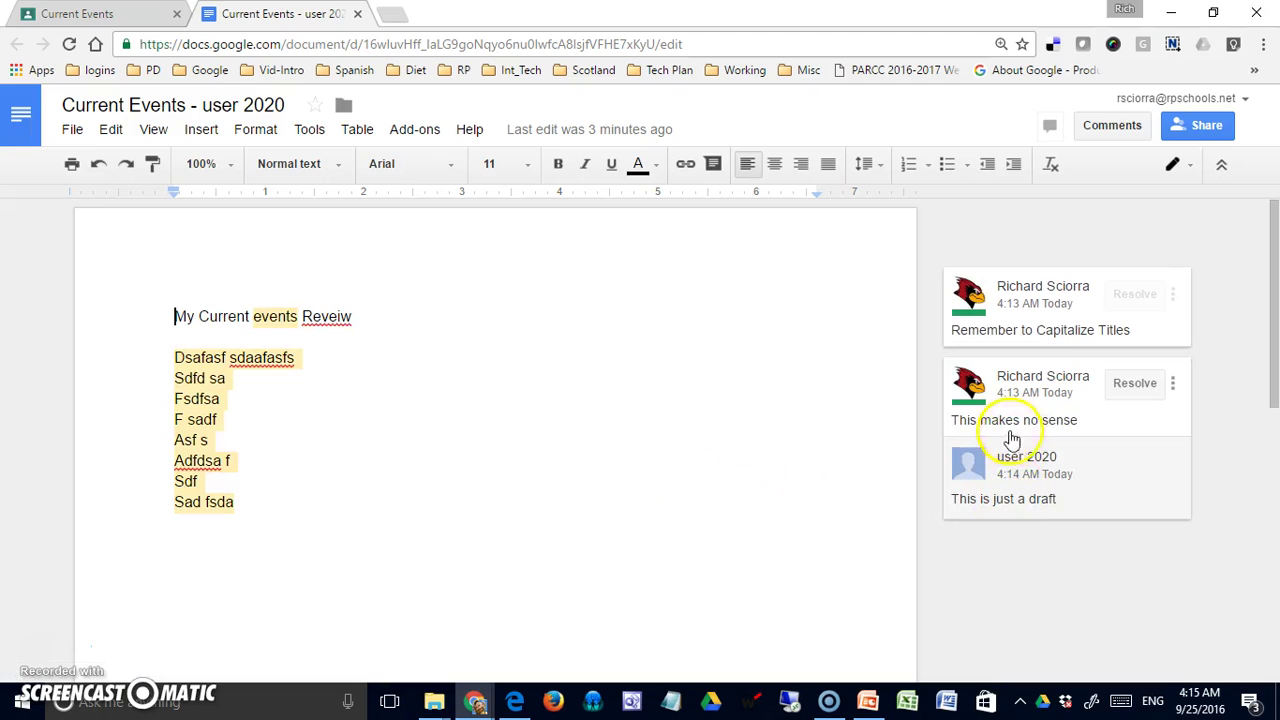
left_click(357, 13)
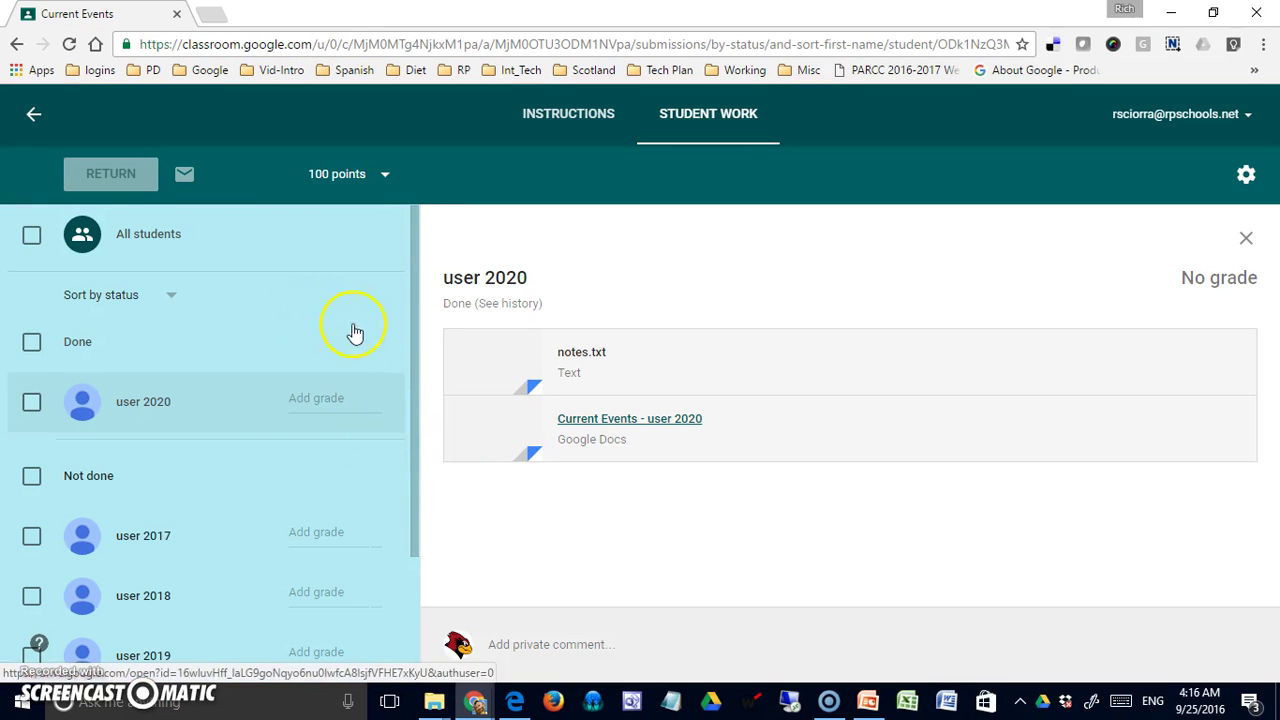
- Enter a grade of 95/100 for the student's Current Events work
left_click(326, 400)
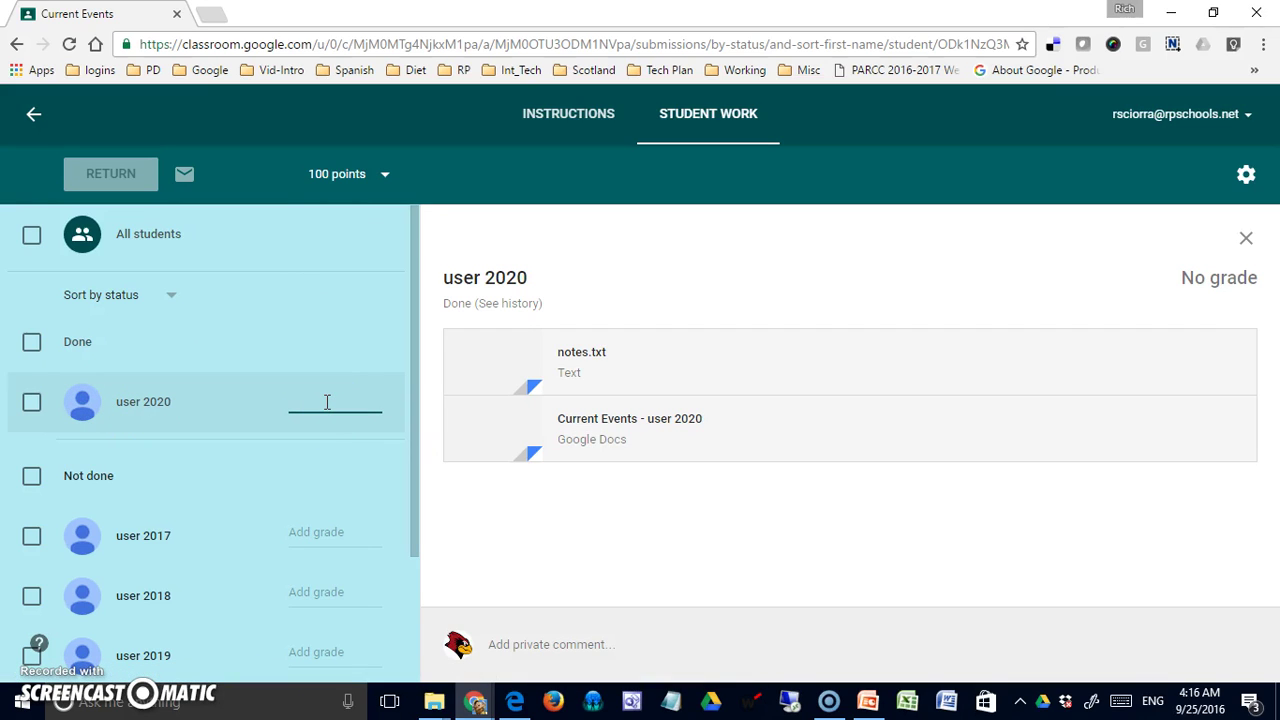
type("95")
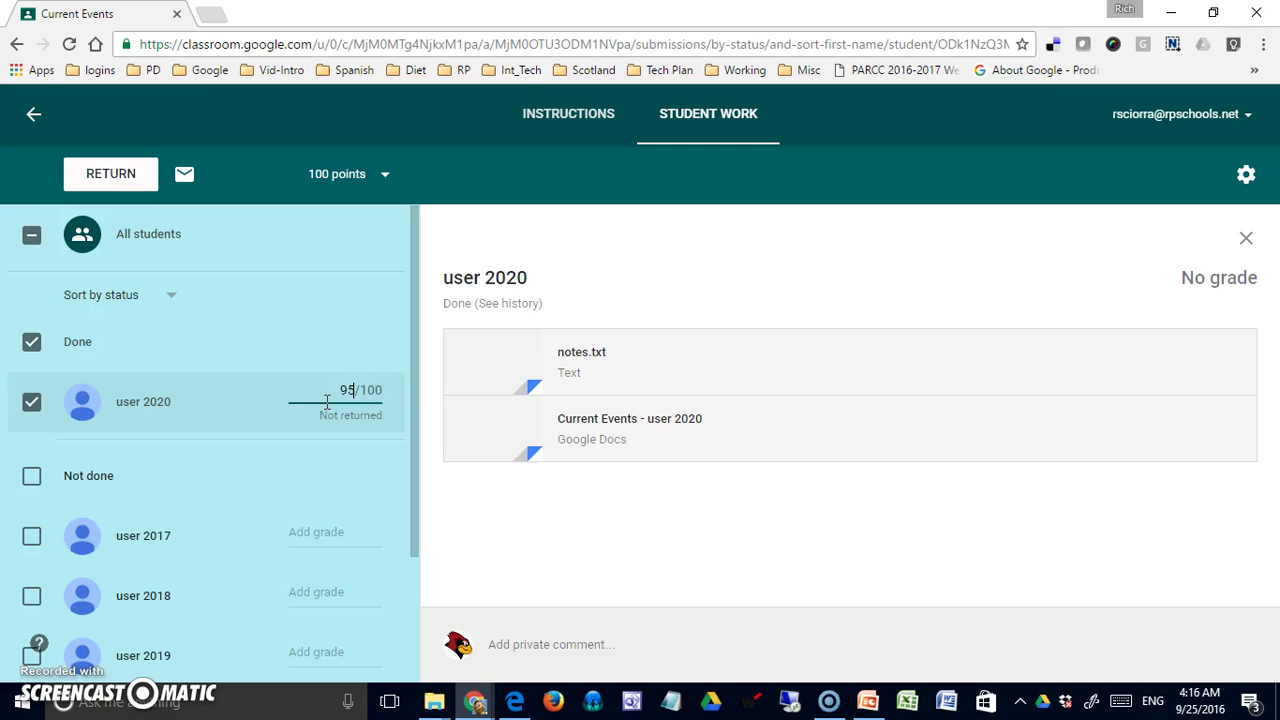
left_click(452, 514)
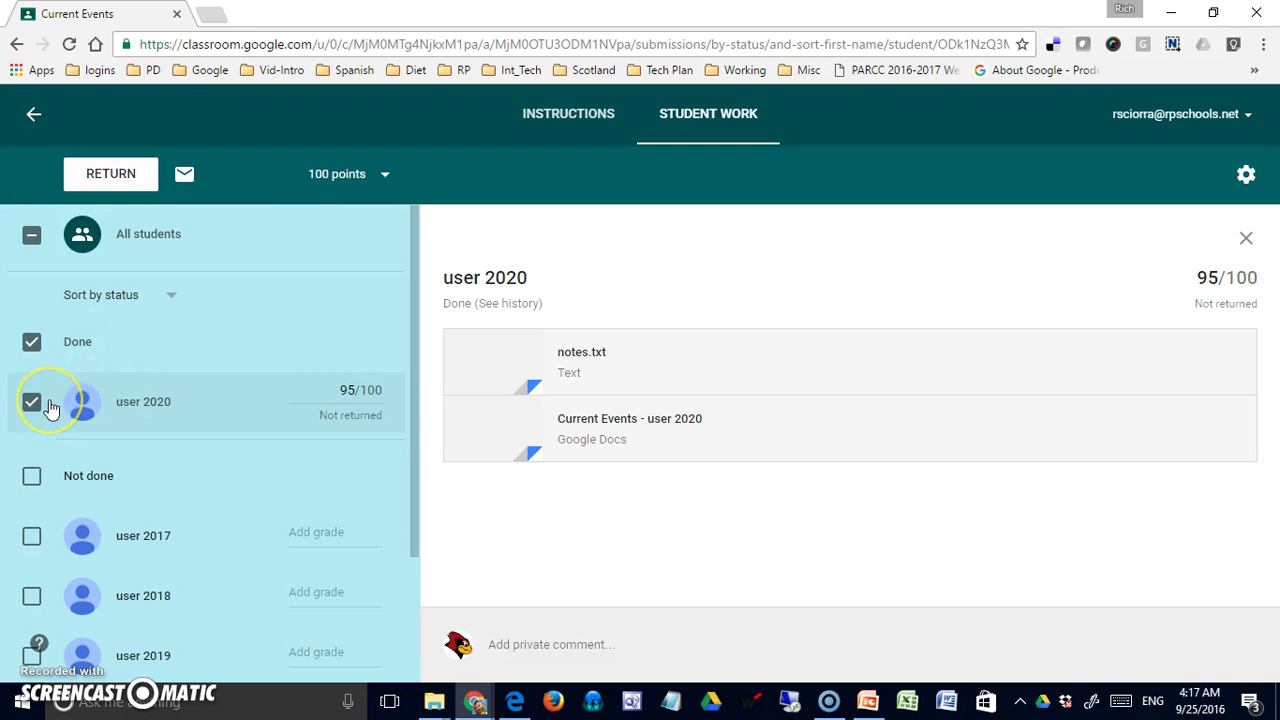
- Select only that student's submission, keeping the list sorted by status
left_click(116, 488)
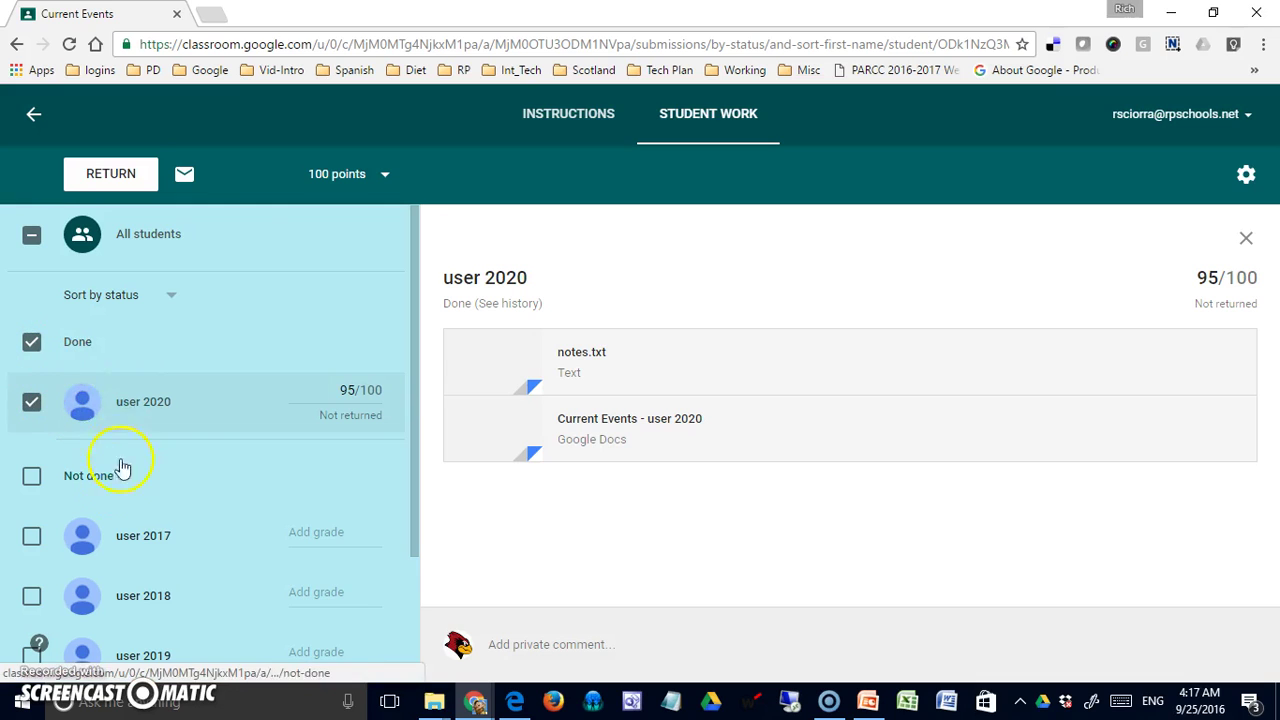
left_click(36, 350)
left_click(33, 345)
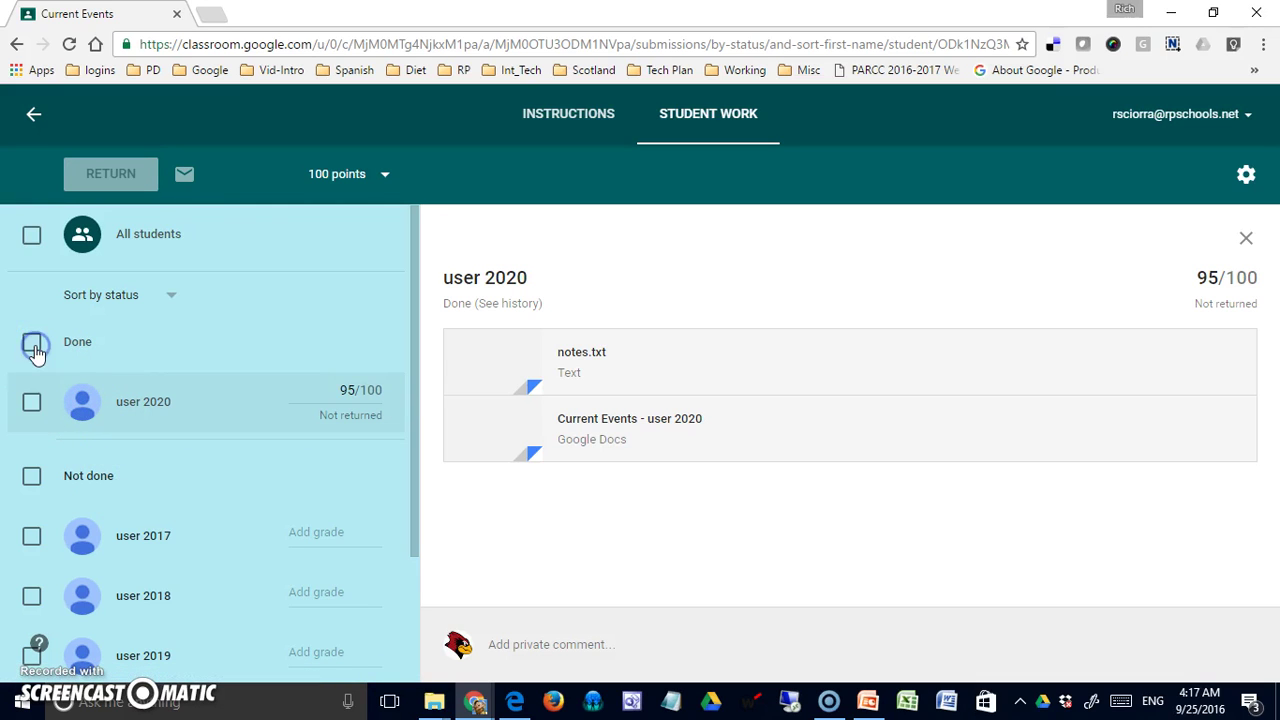
left_click(33, 404)
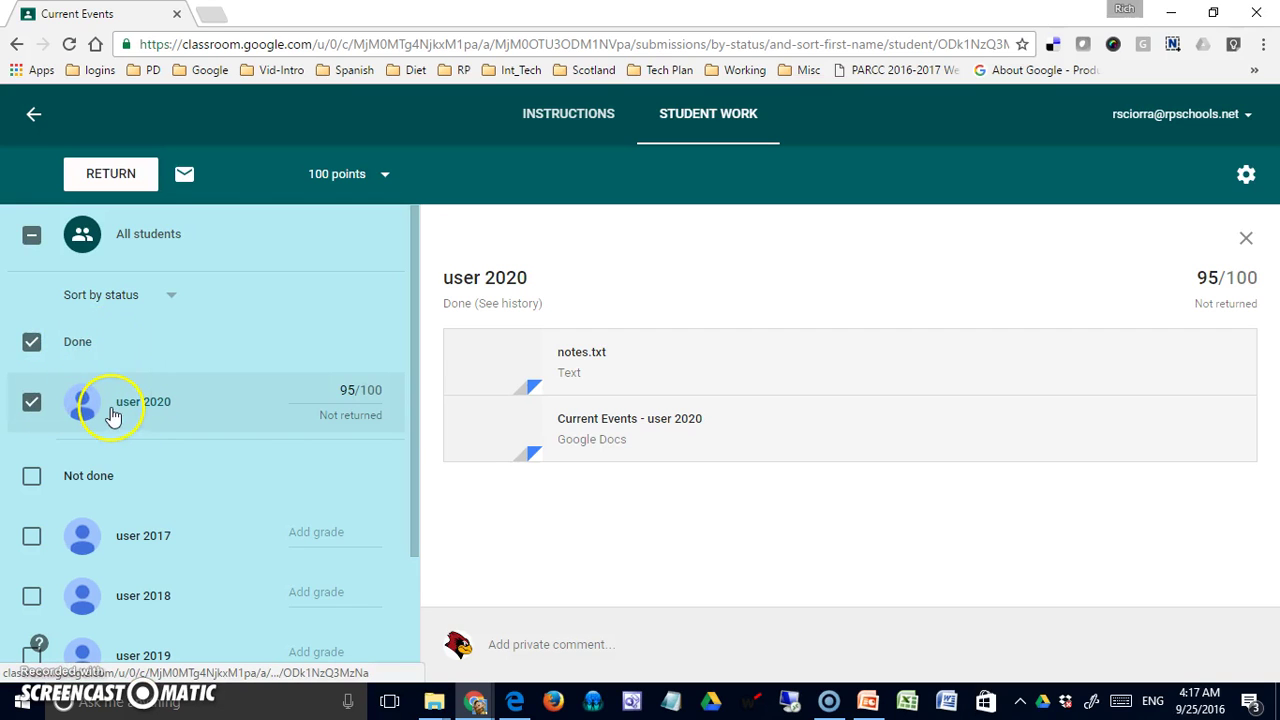
left_click(171, 300)
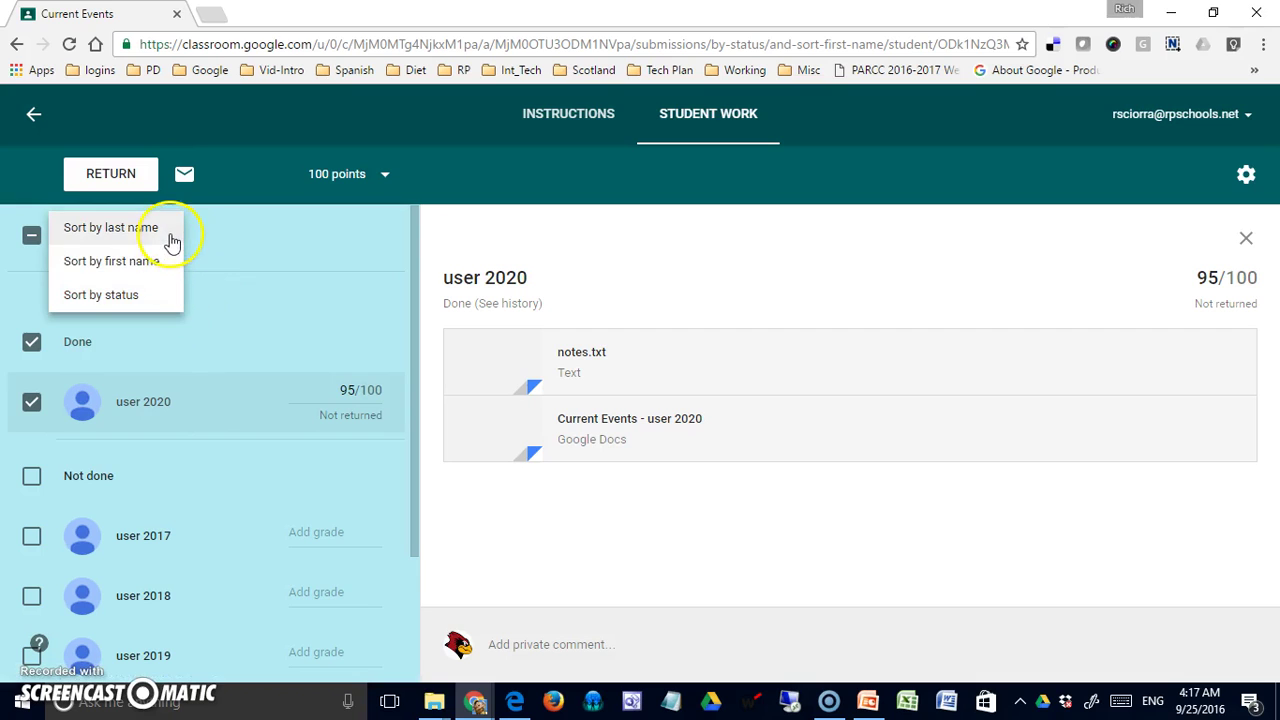
left_click(165, 262)
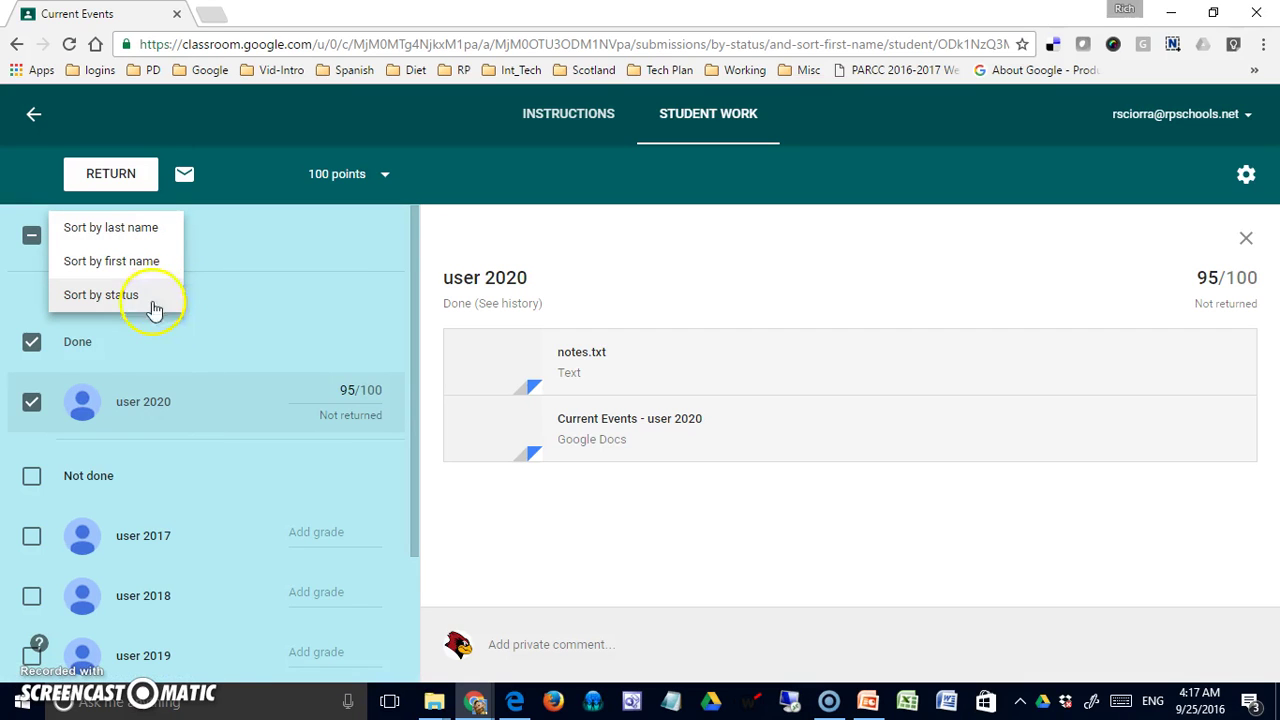
left_click(215, 333)
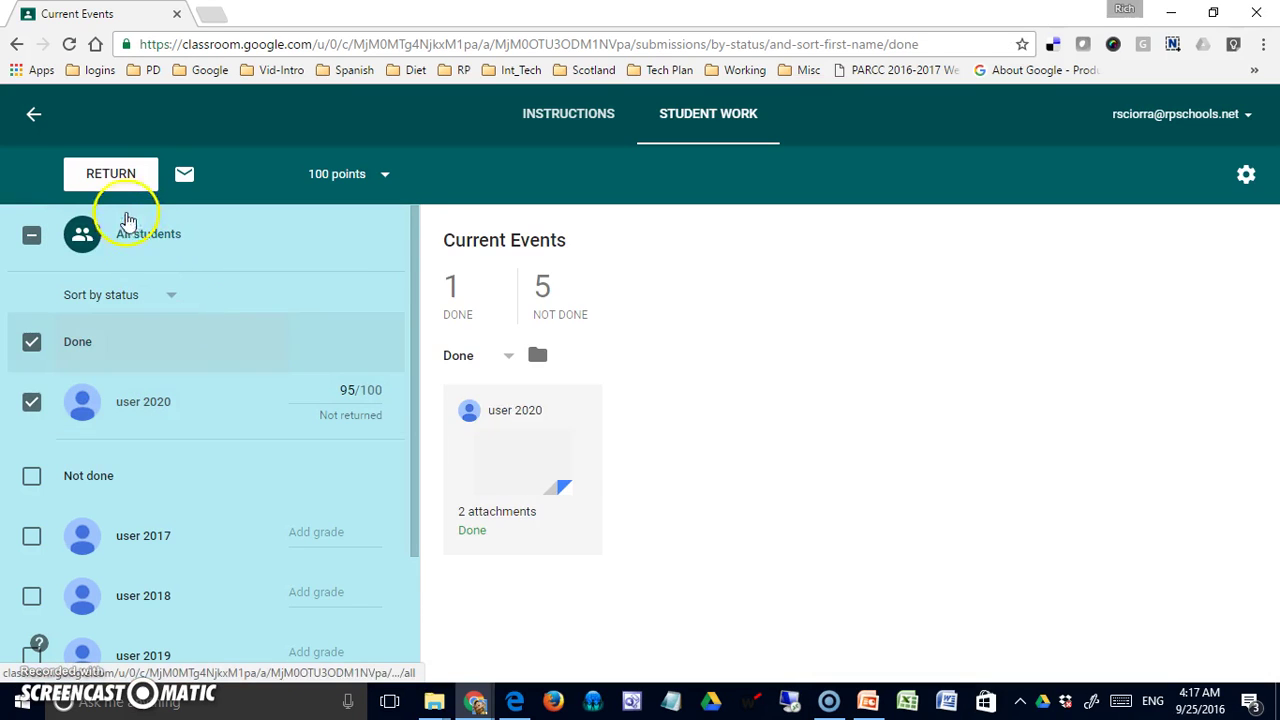
- Return the 95/100 Current Events work with the private comment 'Great job!'
left_click(123, 184)
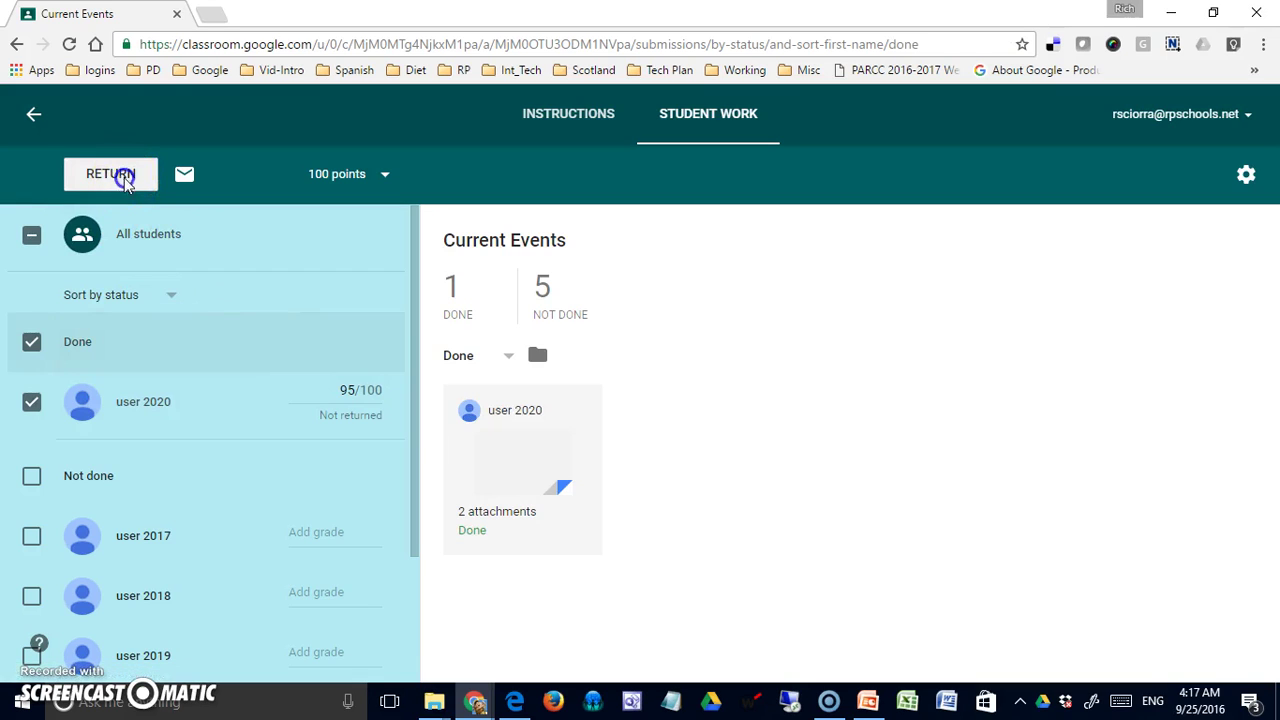
left_click(509, 407)
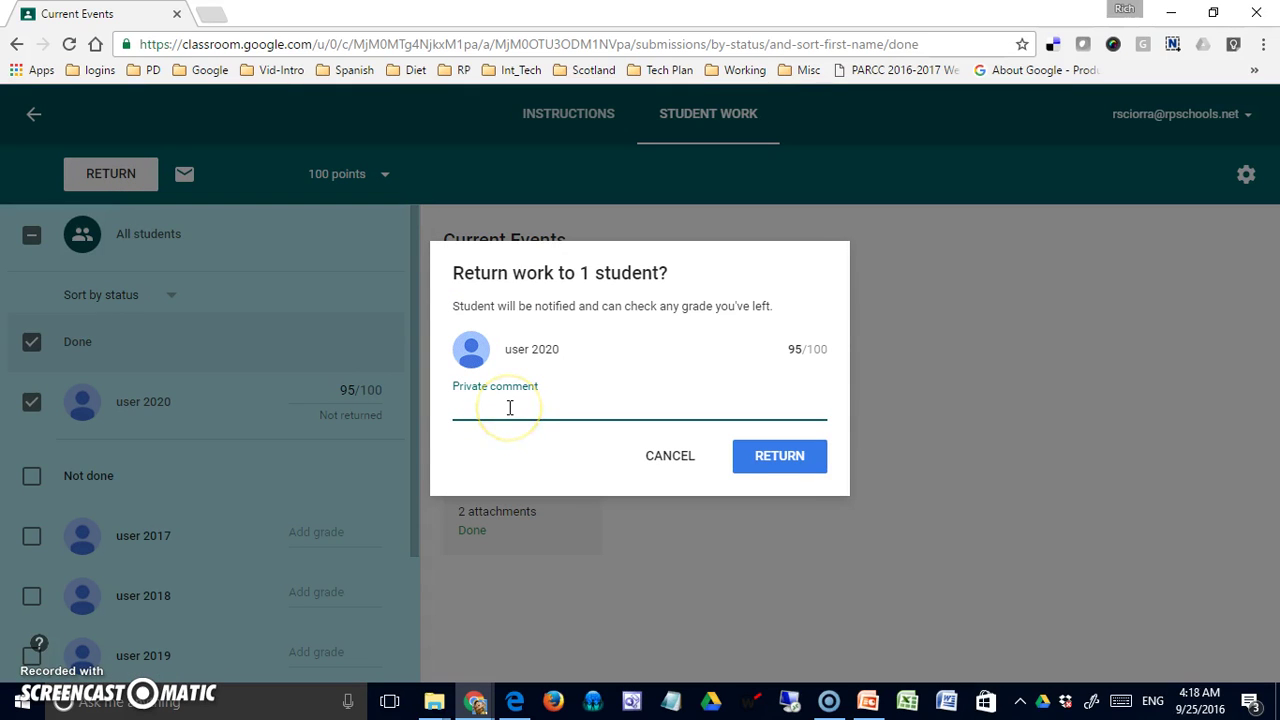
type("Great job")
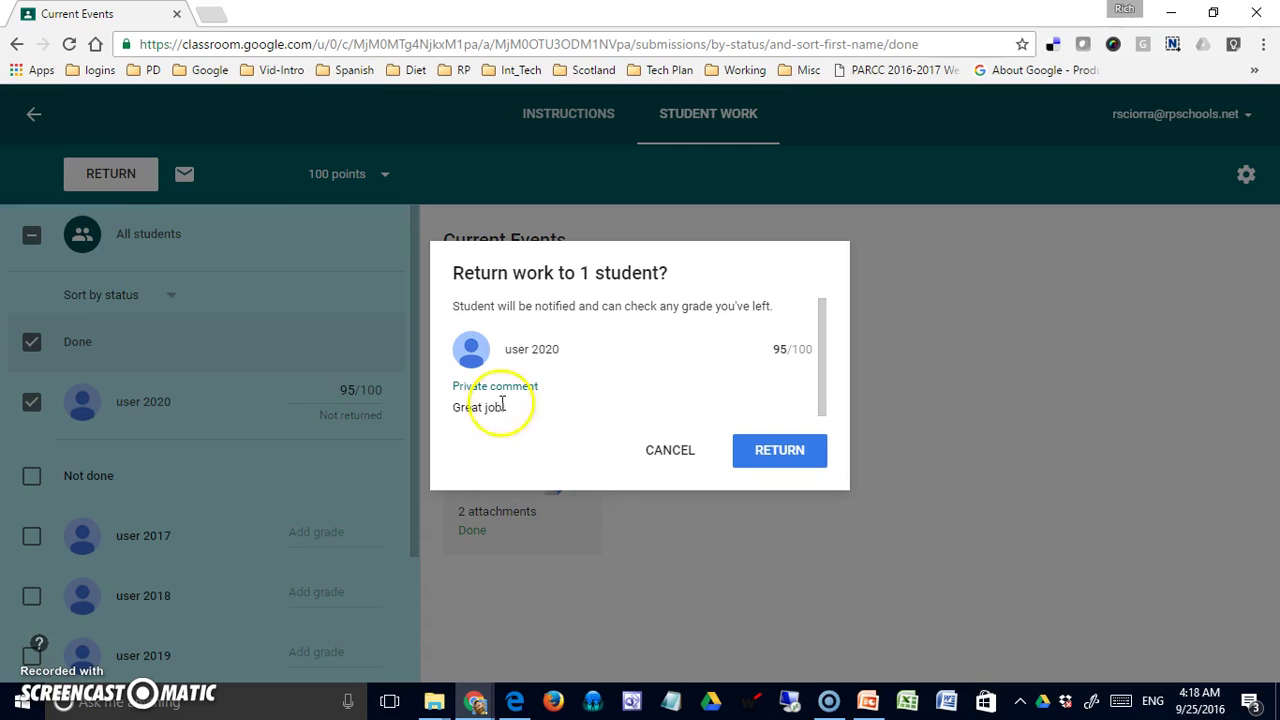
left_click(777, 452)
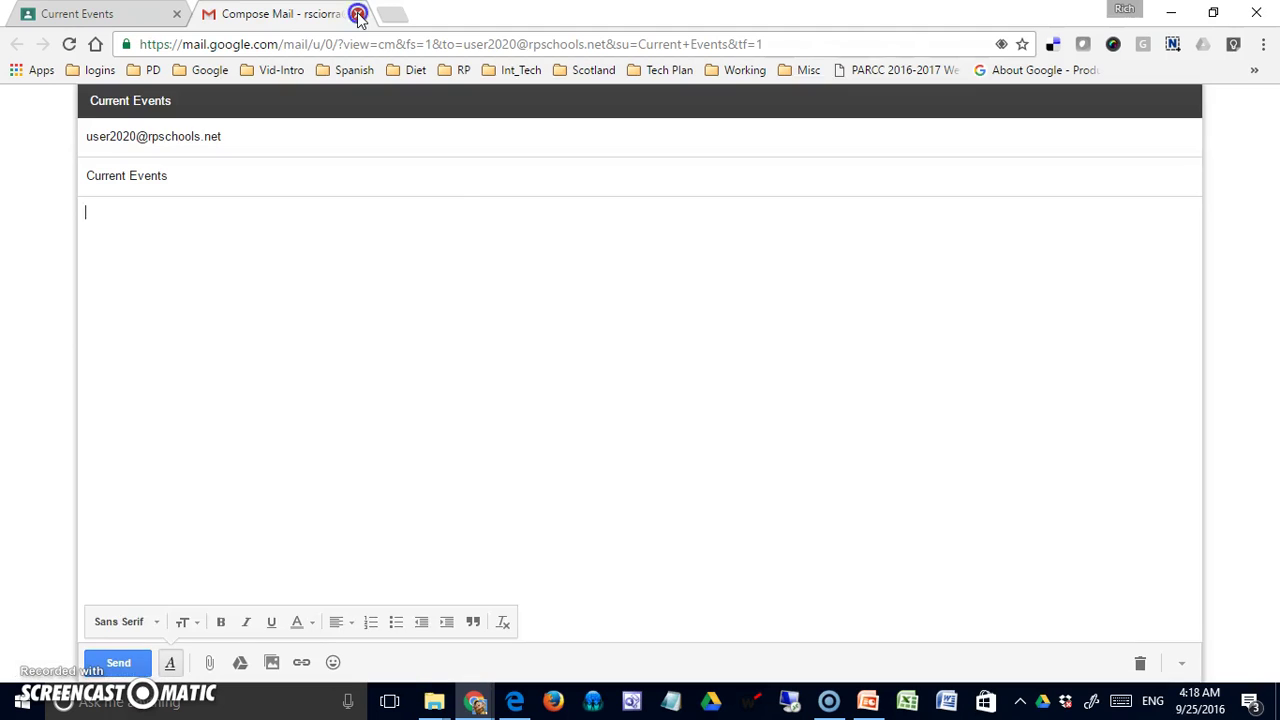
- Discard the e-mail draft and check the student's returned Current Events: 95/100, 'Great job!'
left_click(358, 14)
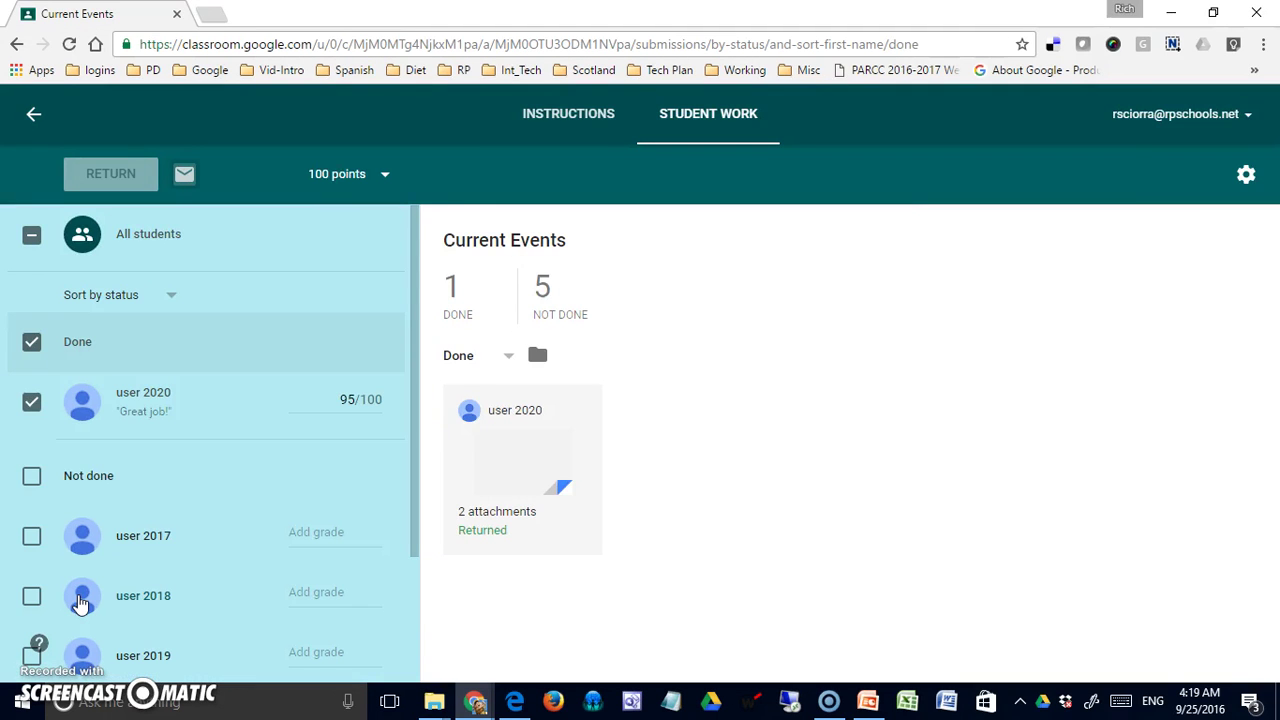
key("alt+Tab")
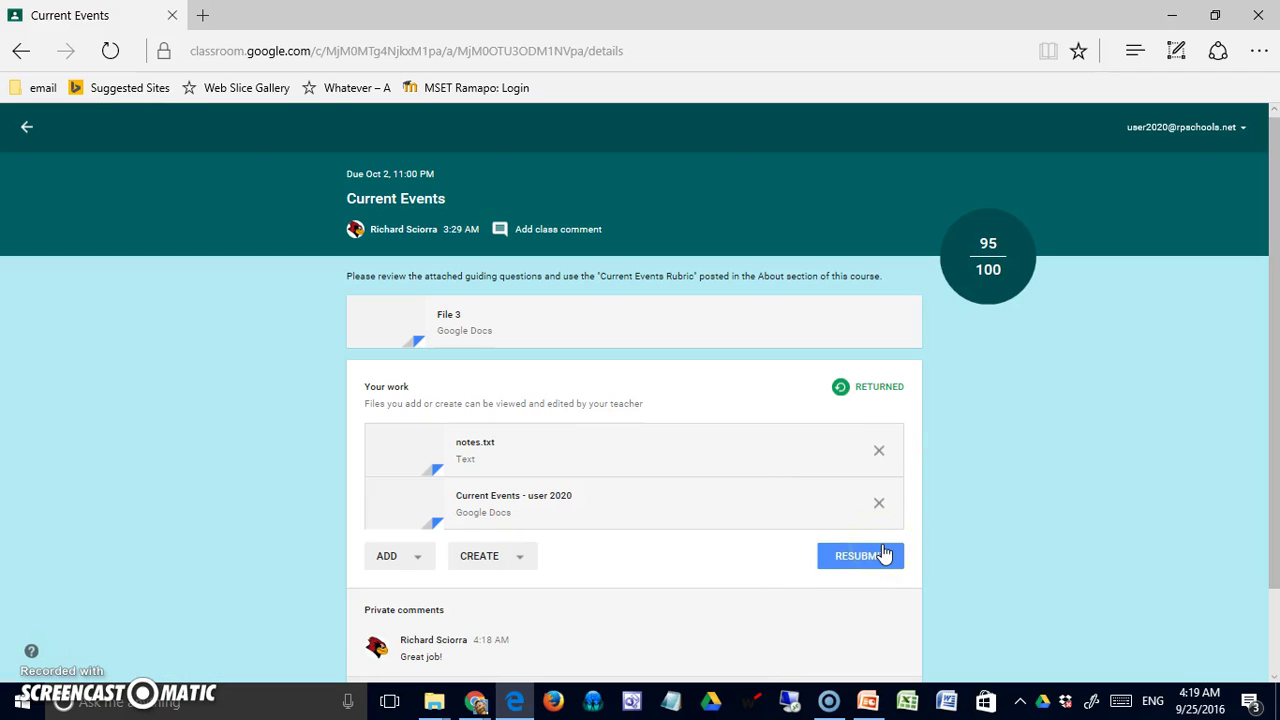
left_click(830, 553)
left_click(856, 556)
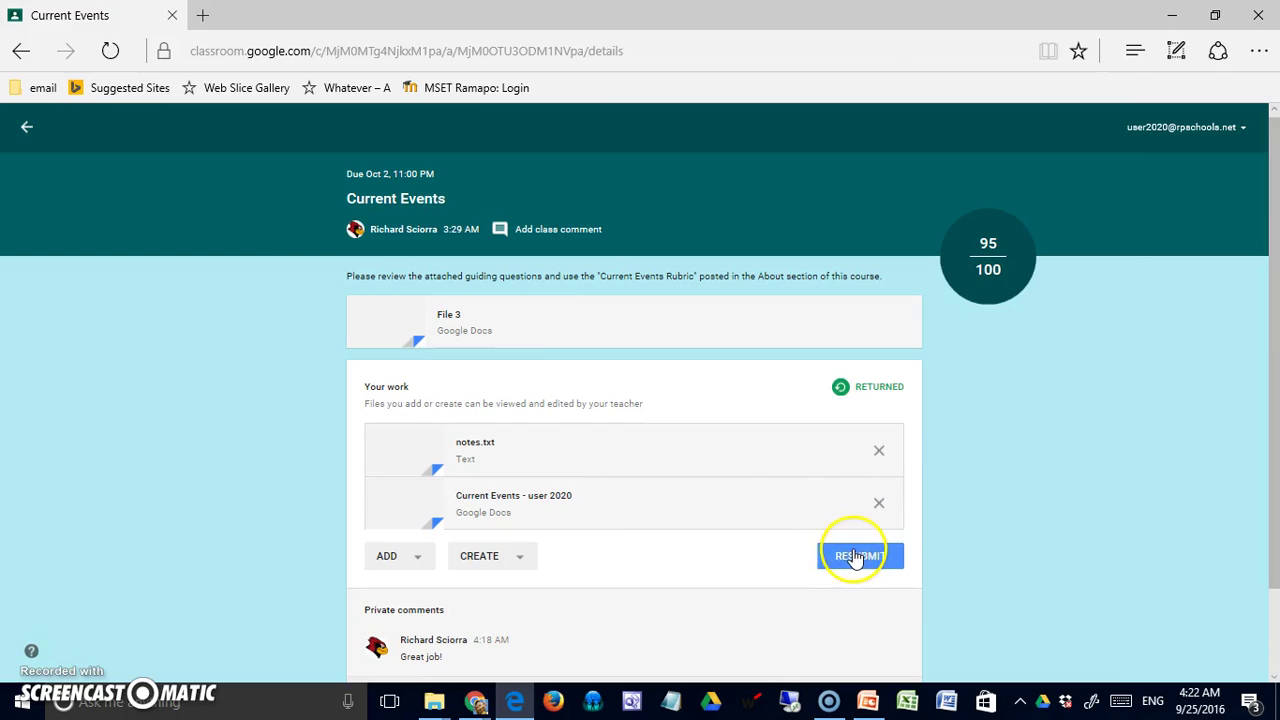
key("alt+Tab")
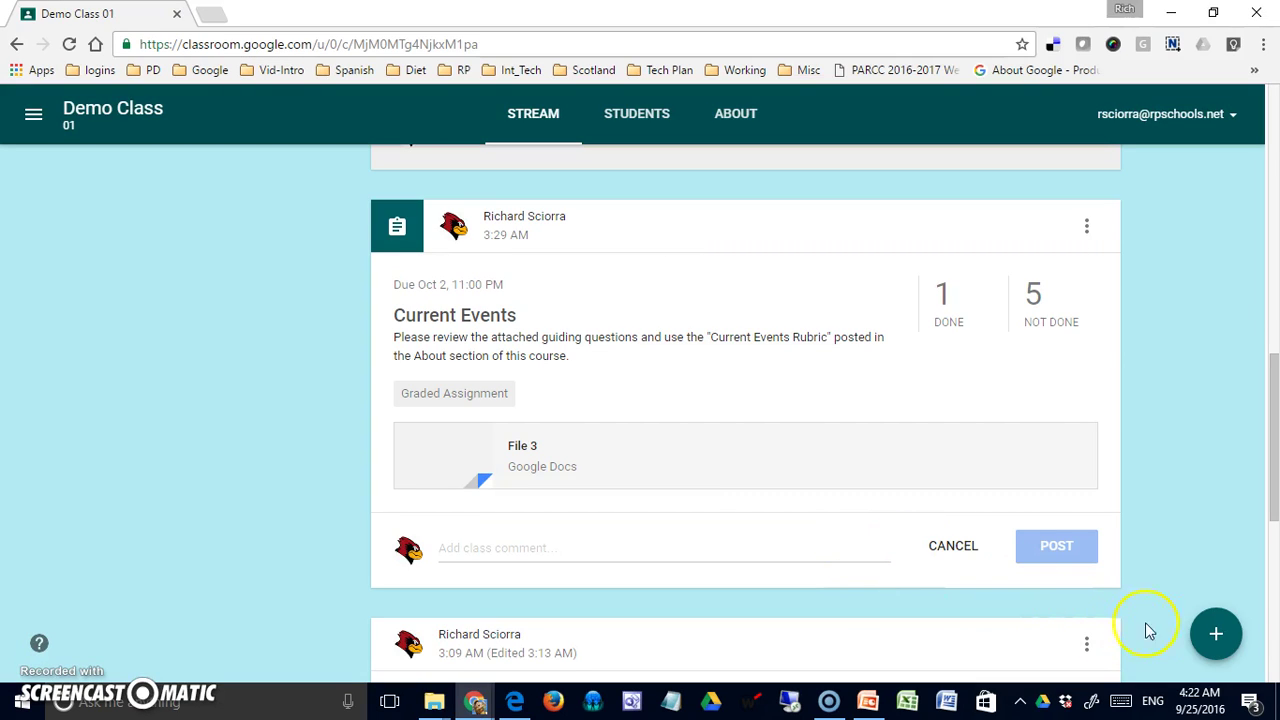
- Start a new assignment and create a Creative Writing topic for it
mouse_move(1210, 630)
left_click(1212, 500)
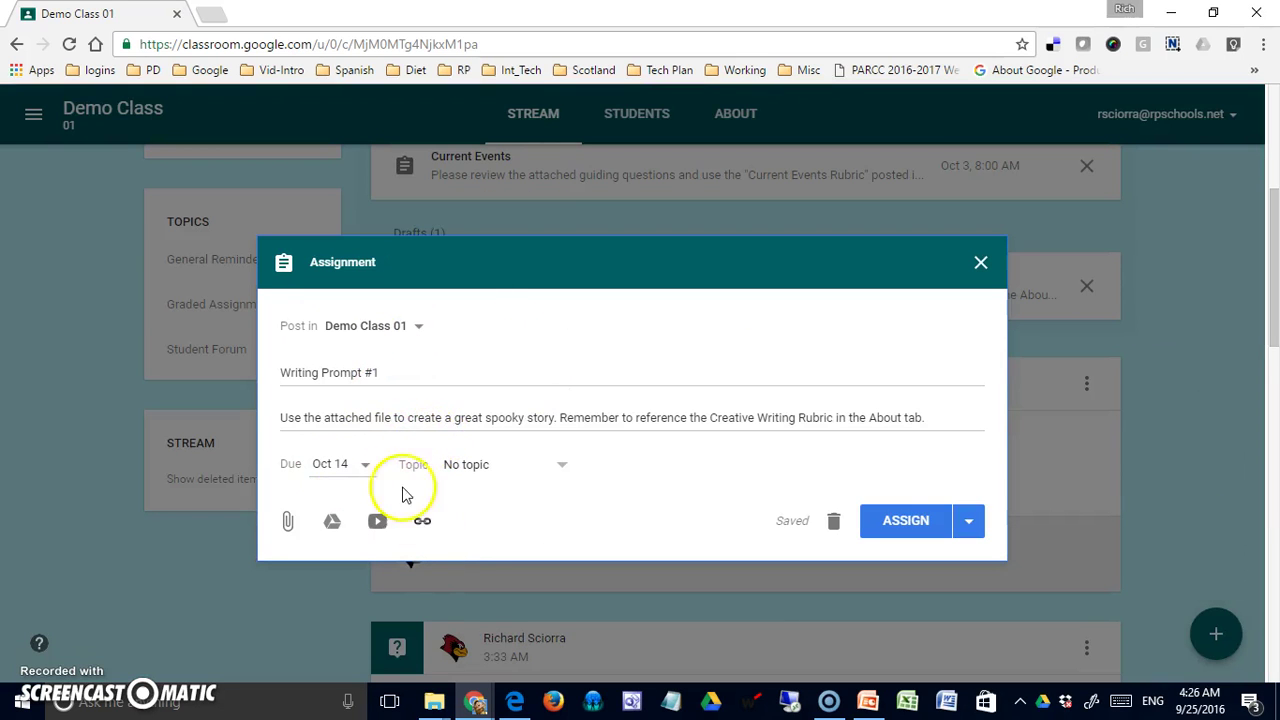
left_click(562, 472)
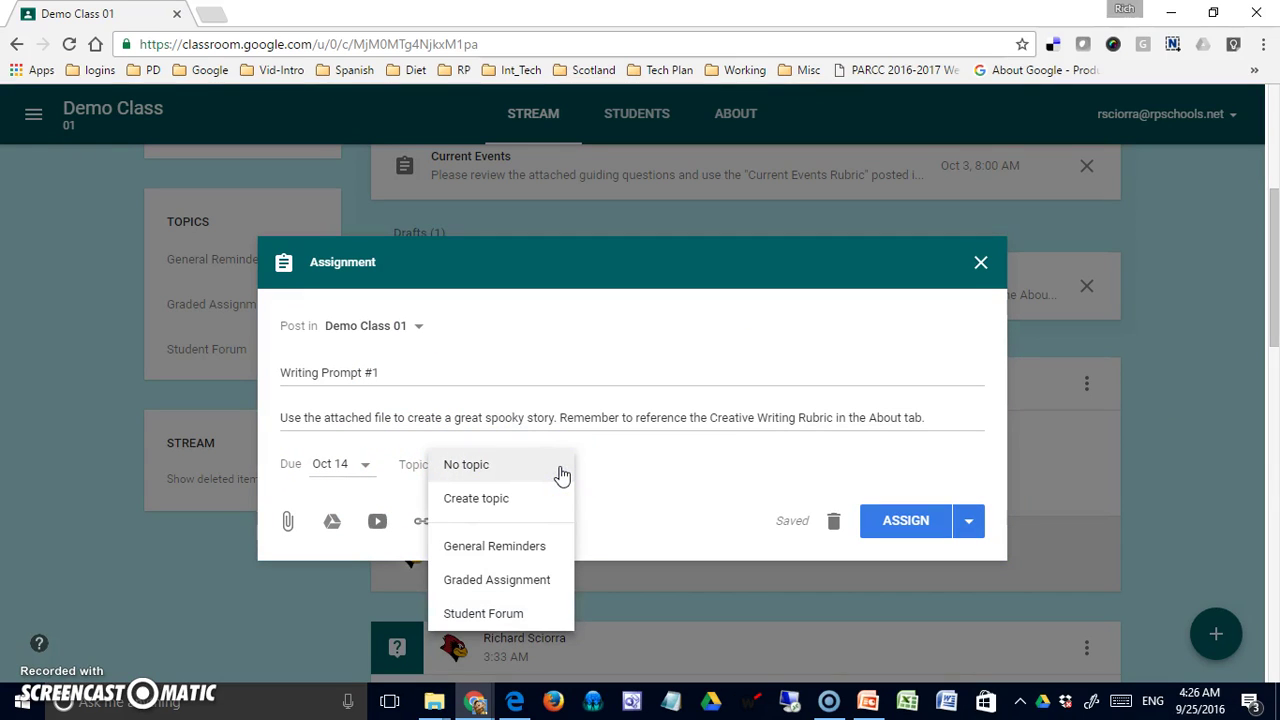
left_click(536, 500)
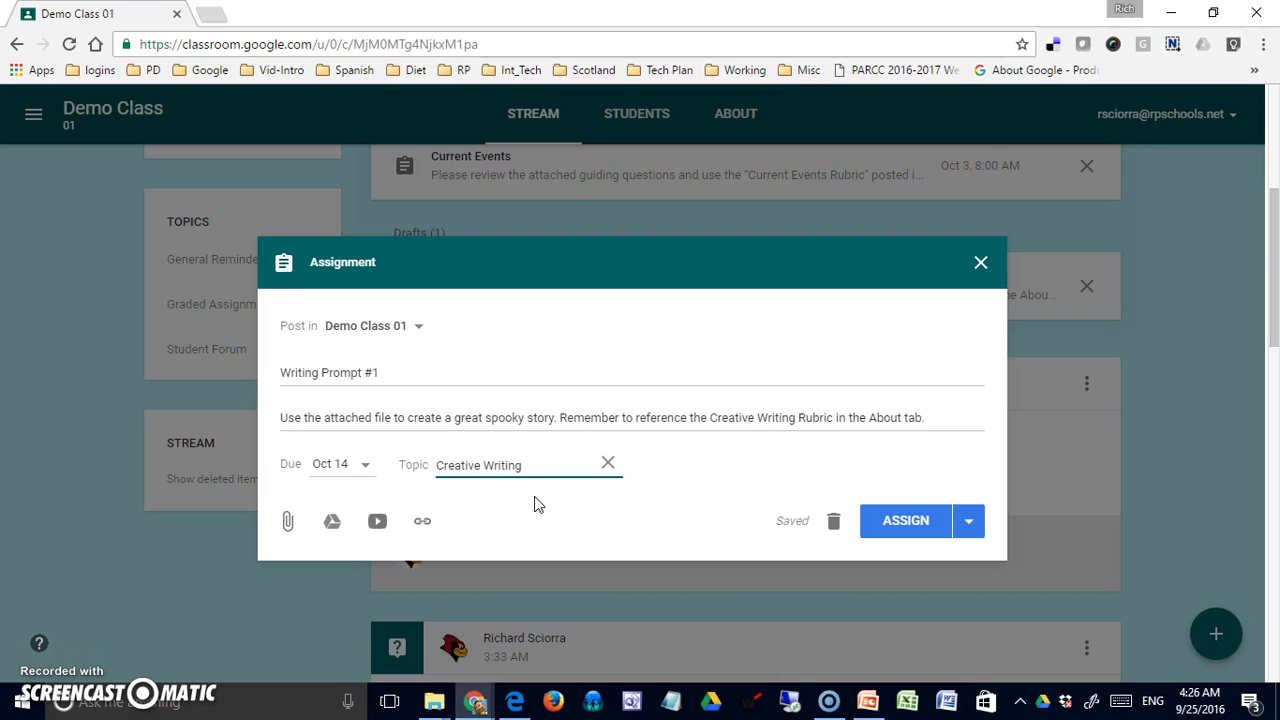
left_click(748, 491)
- Save Writing Prompt #1, due Oct 14, as a draft instead of assigning it
left_click(490, 537)
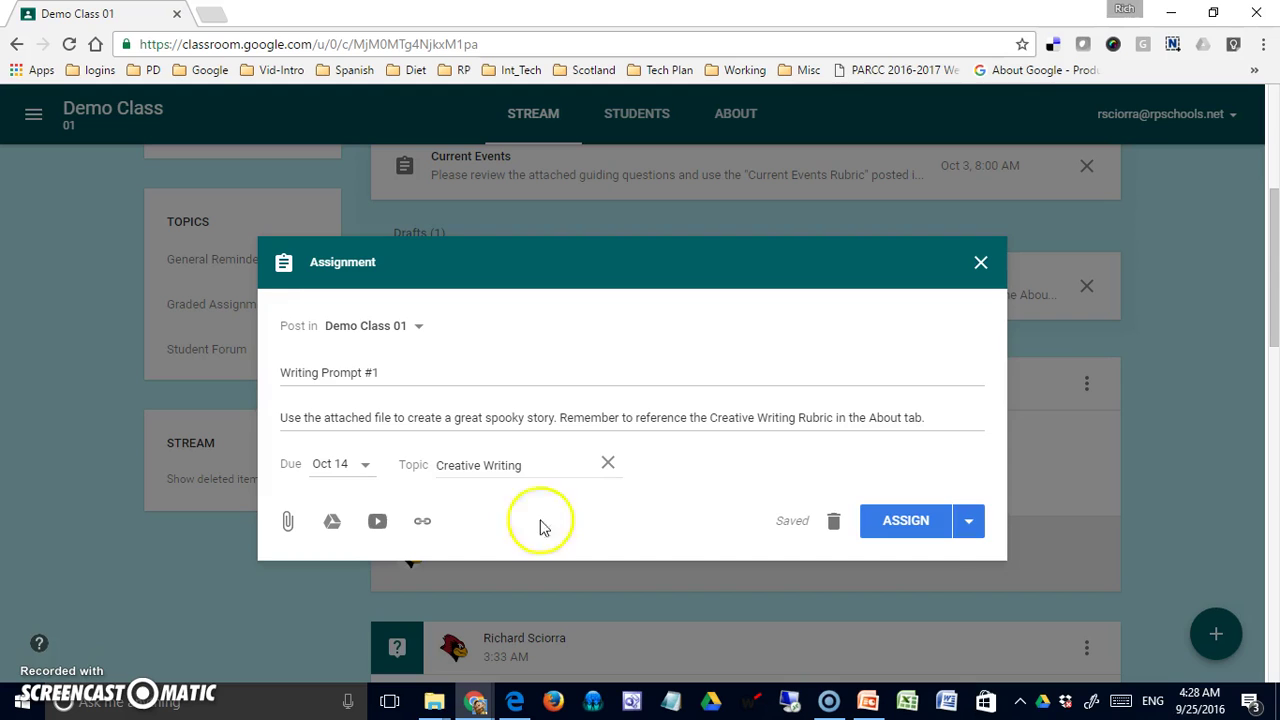
left_click(966, 524)
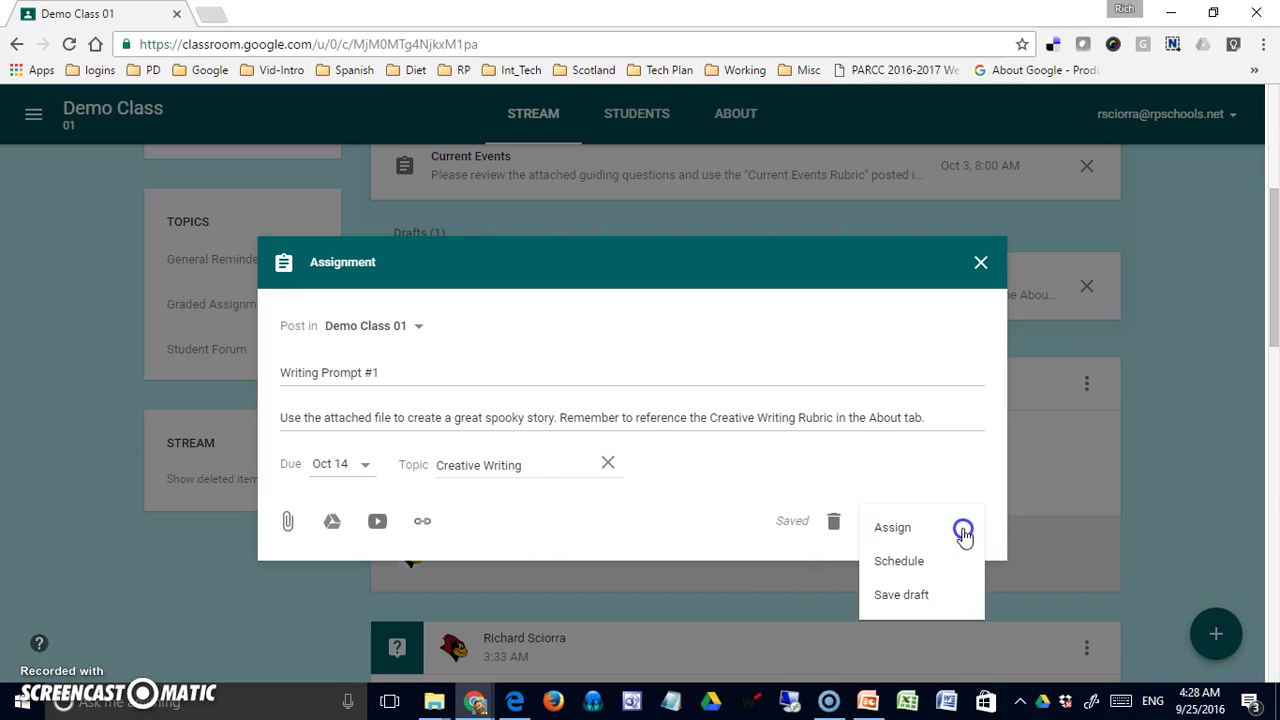
left_click(926, 598)
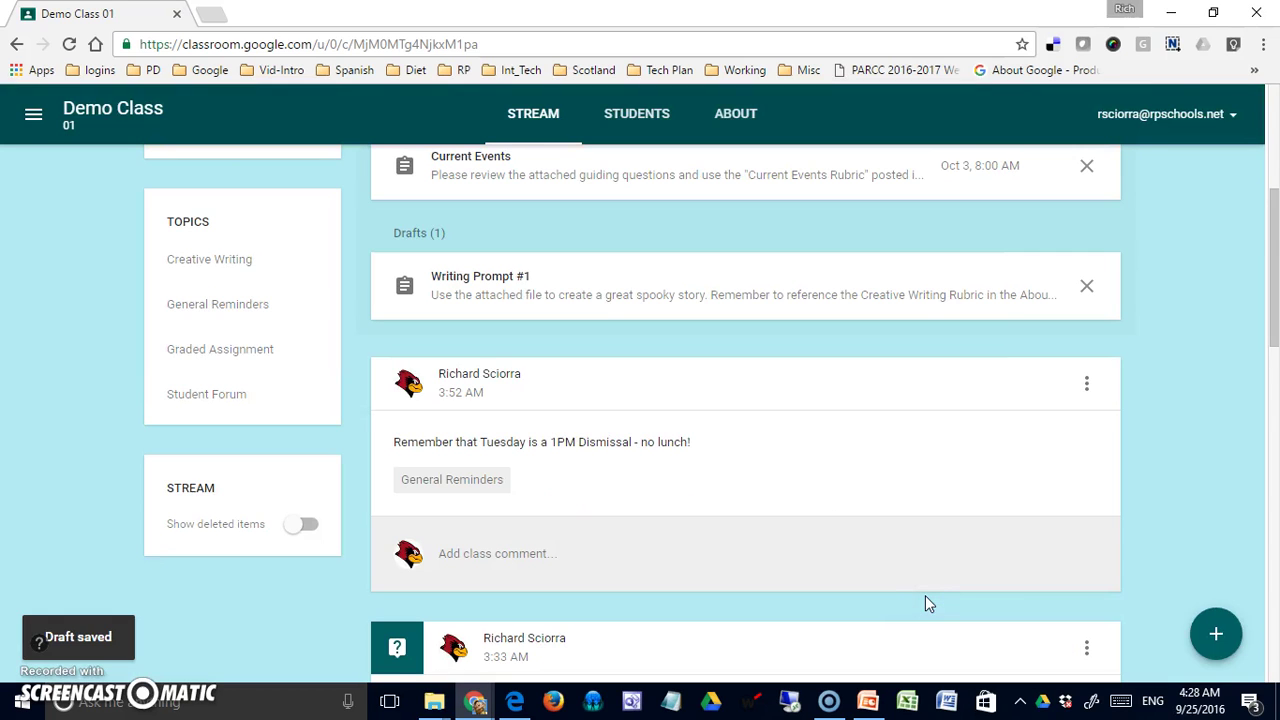
- Go through the Classes home page to the Demo Class 01 Drive folder
left_click(841, 586)
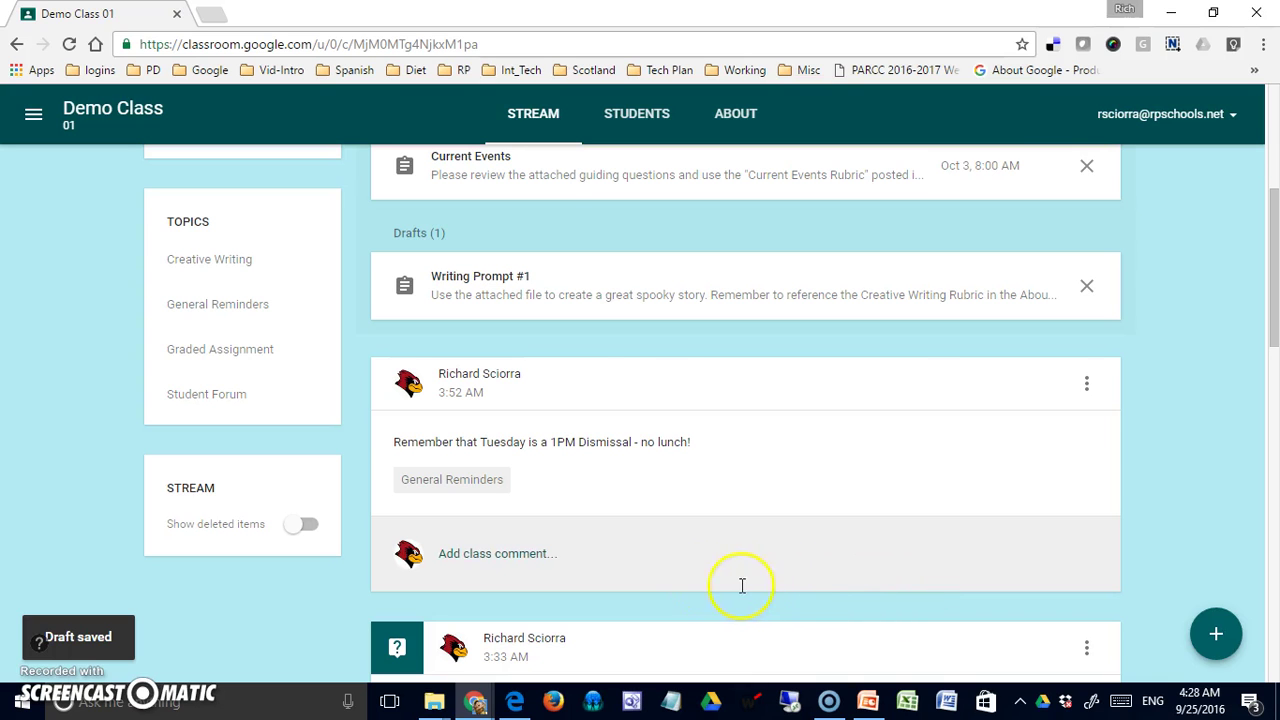
scroll(390, 433, "up", 4)
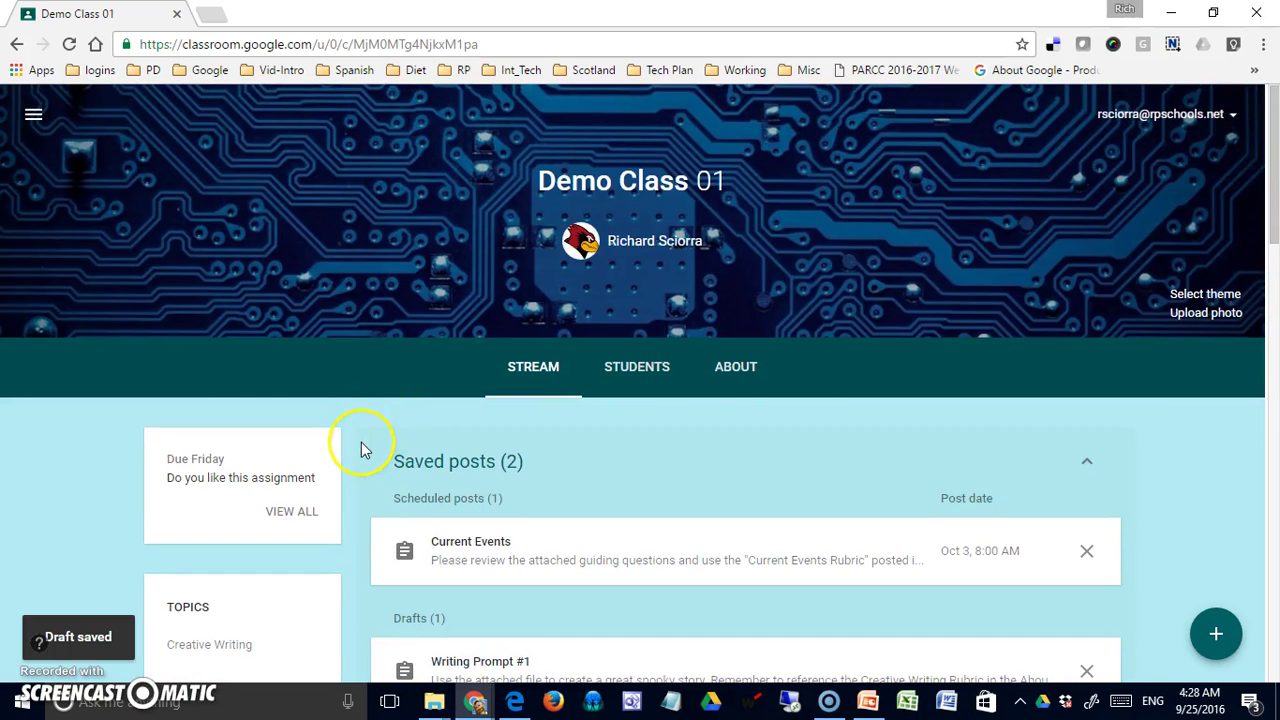
left_click(34, 117)
left_click(34, 118)
left_click(35, 120)
left_click(81, 130)
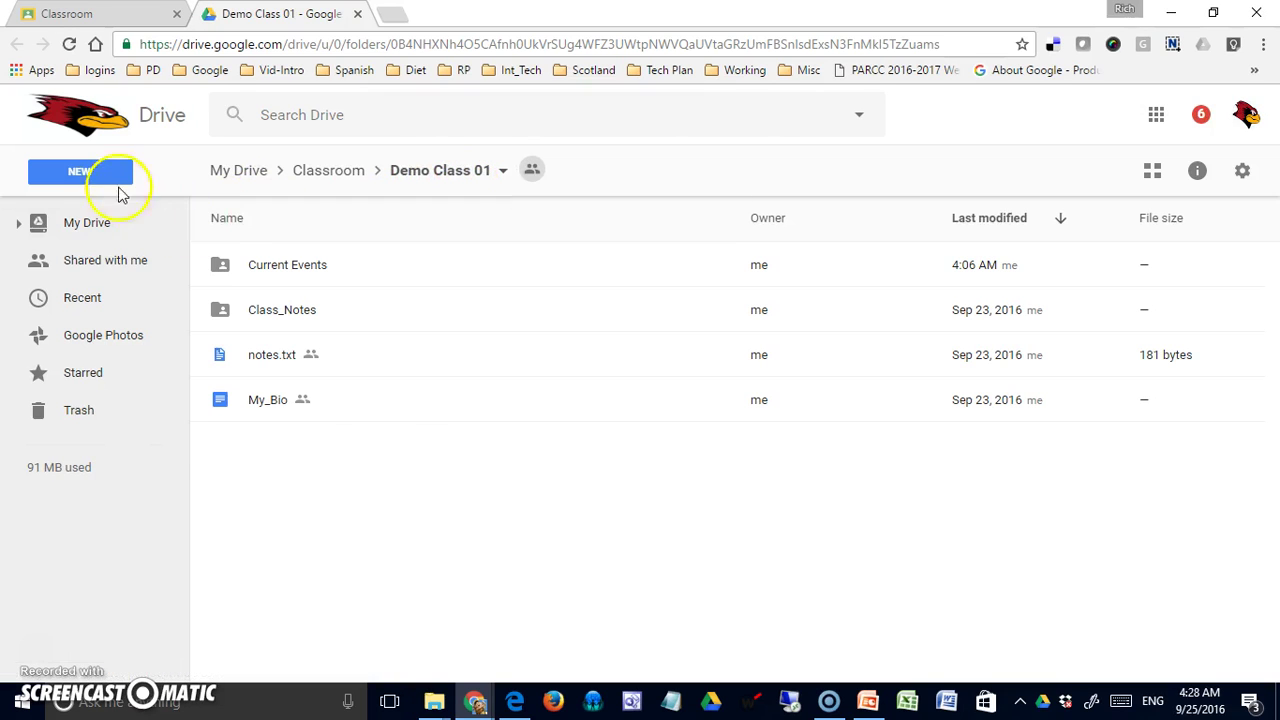
- Create a Google Doc 'Writing Prompt #1' that reads 'It was a dark and stormy night'
left_click(85, 176)
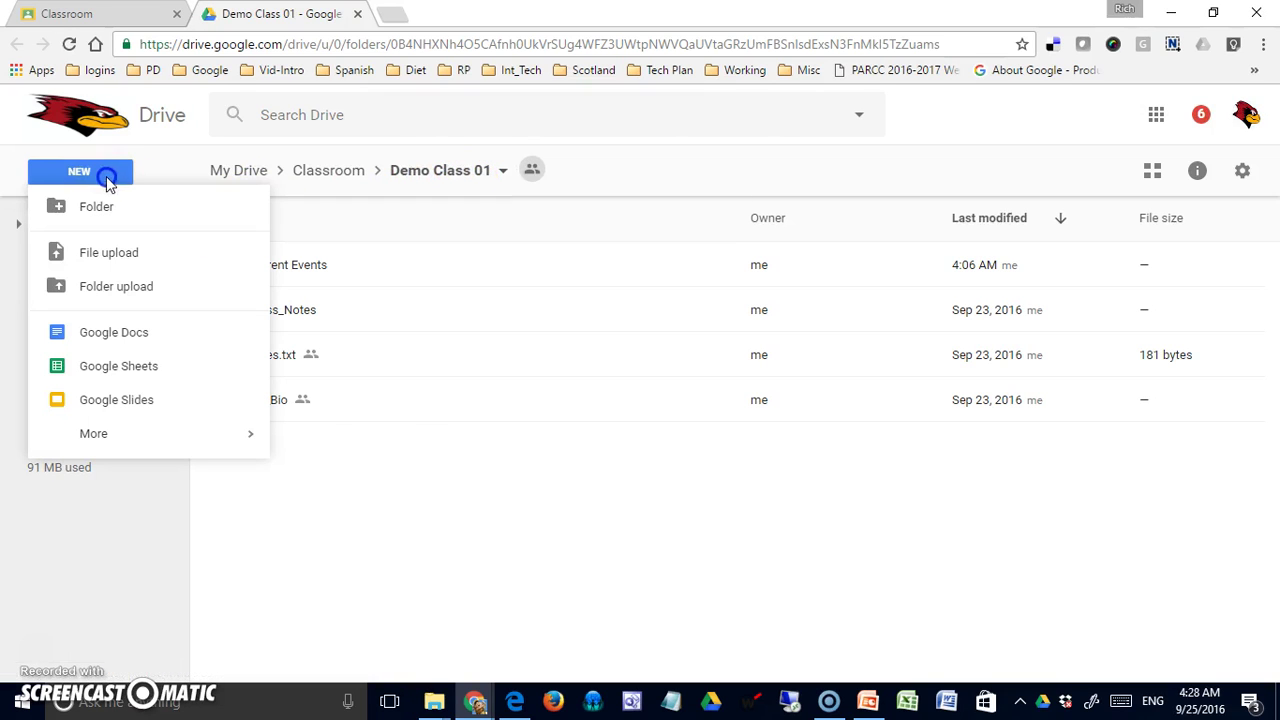
left_click(102, 332)
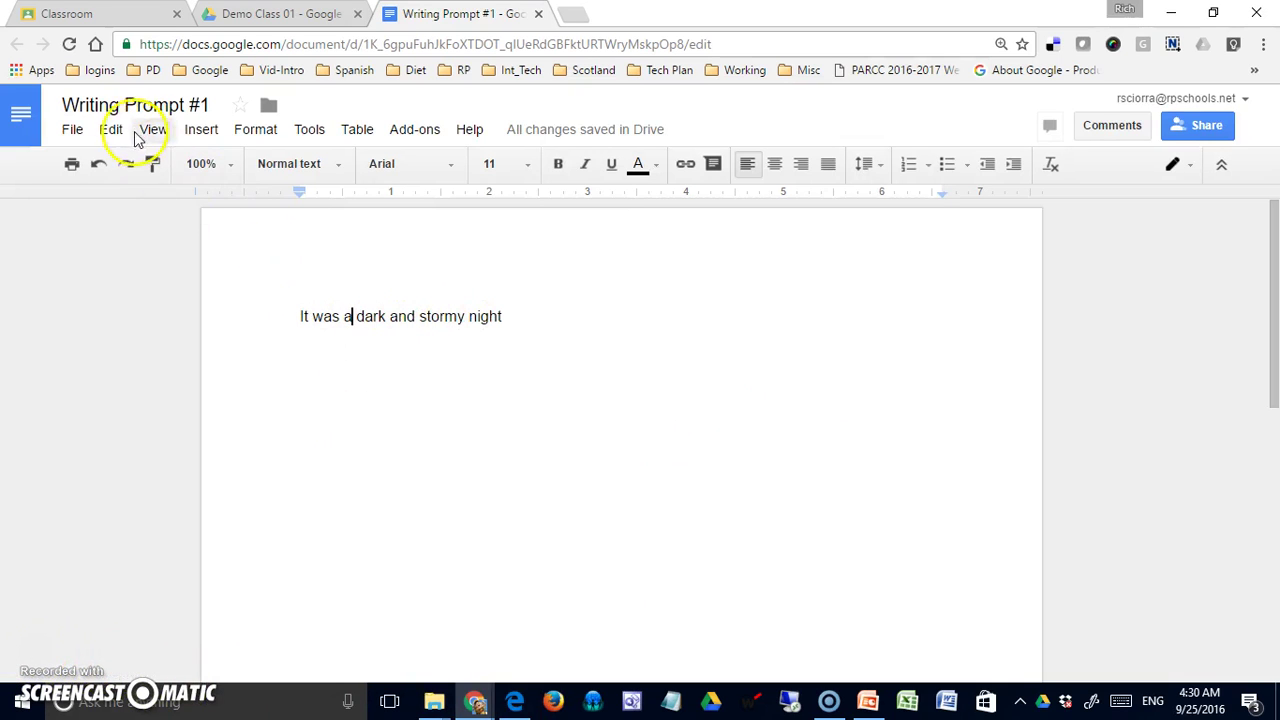
left_click(539, 14)
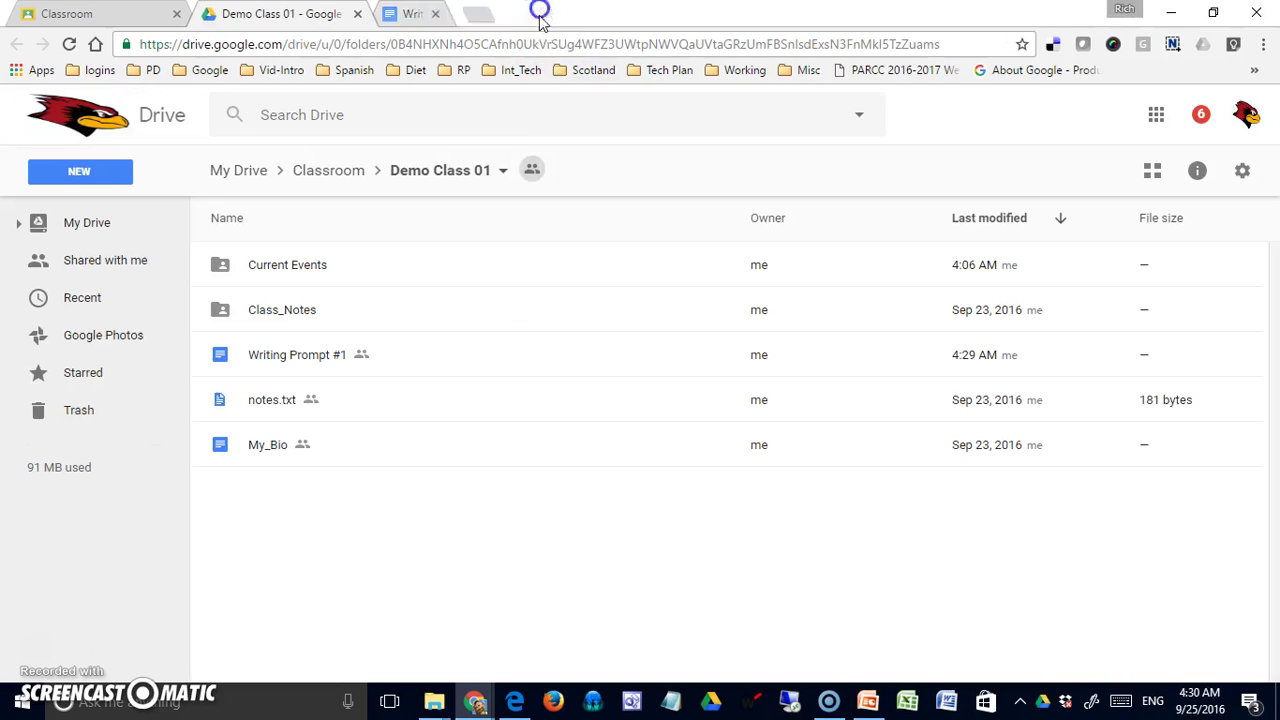
- Return to the Demo Class 01 stream and reopen the Writing Prompt #1 draft
left_click(360, 14)
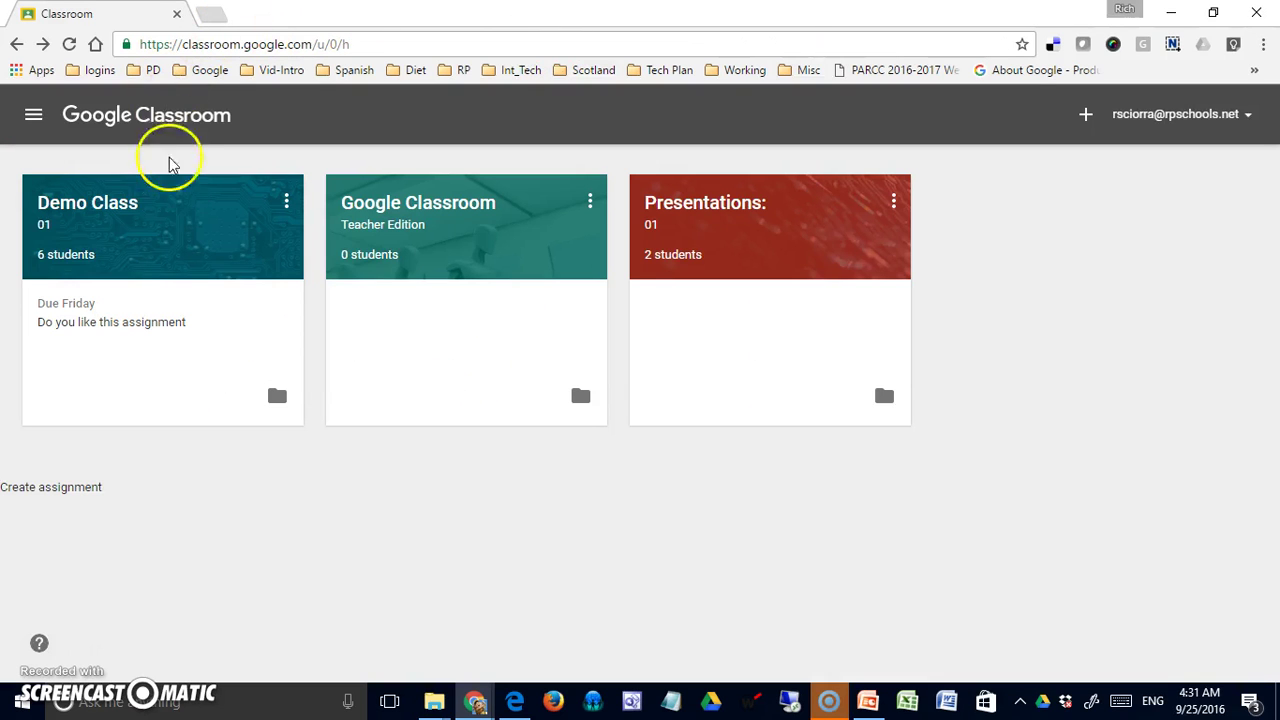
left_click(115, 205)
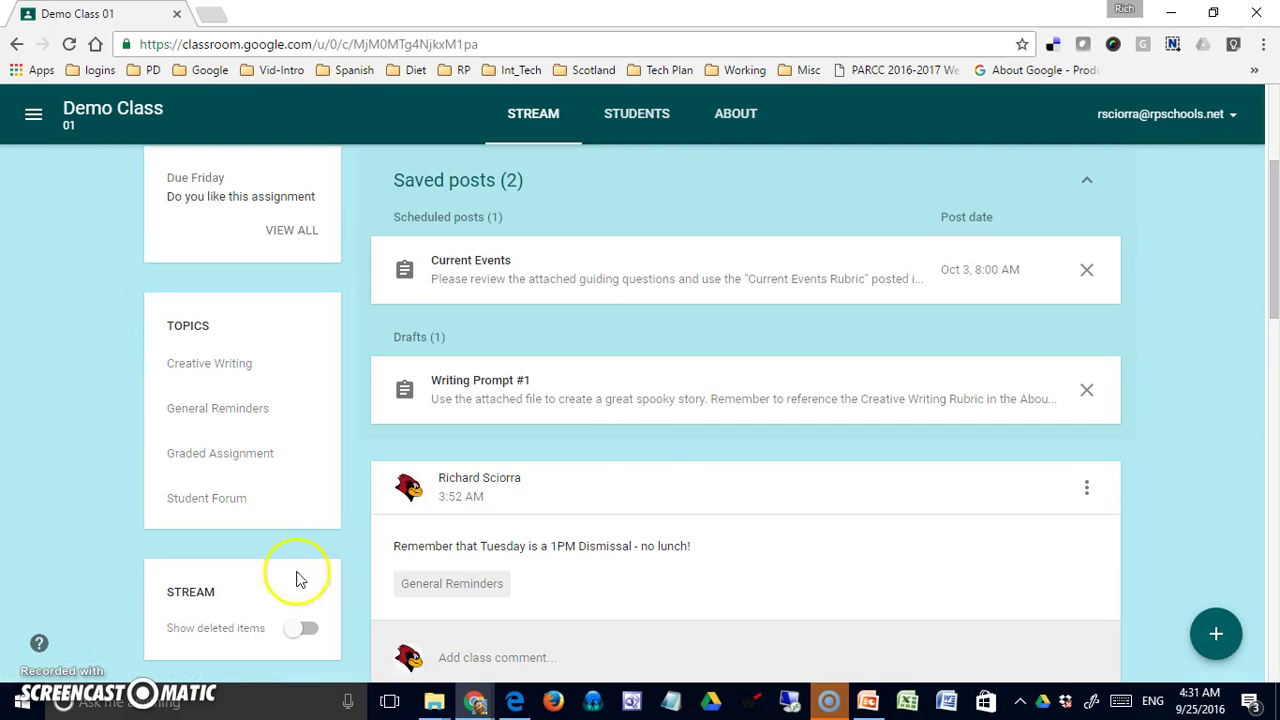
scroll(663, 457, "down", 3)
scroll(663, 449, "up", 4)
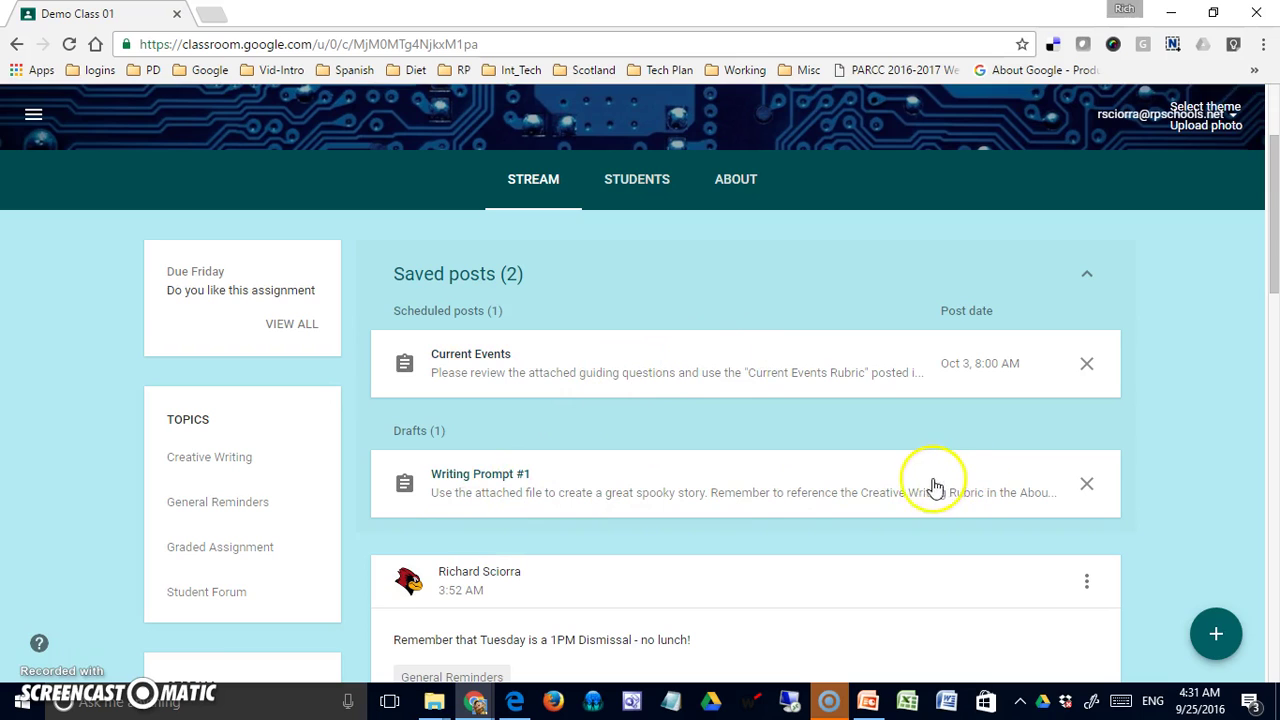
left_click(899, 489)
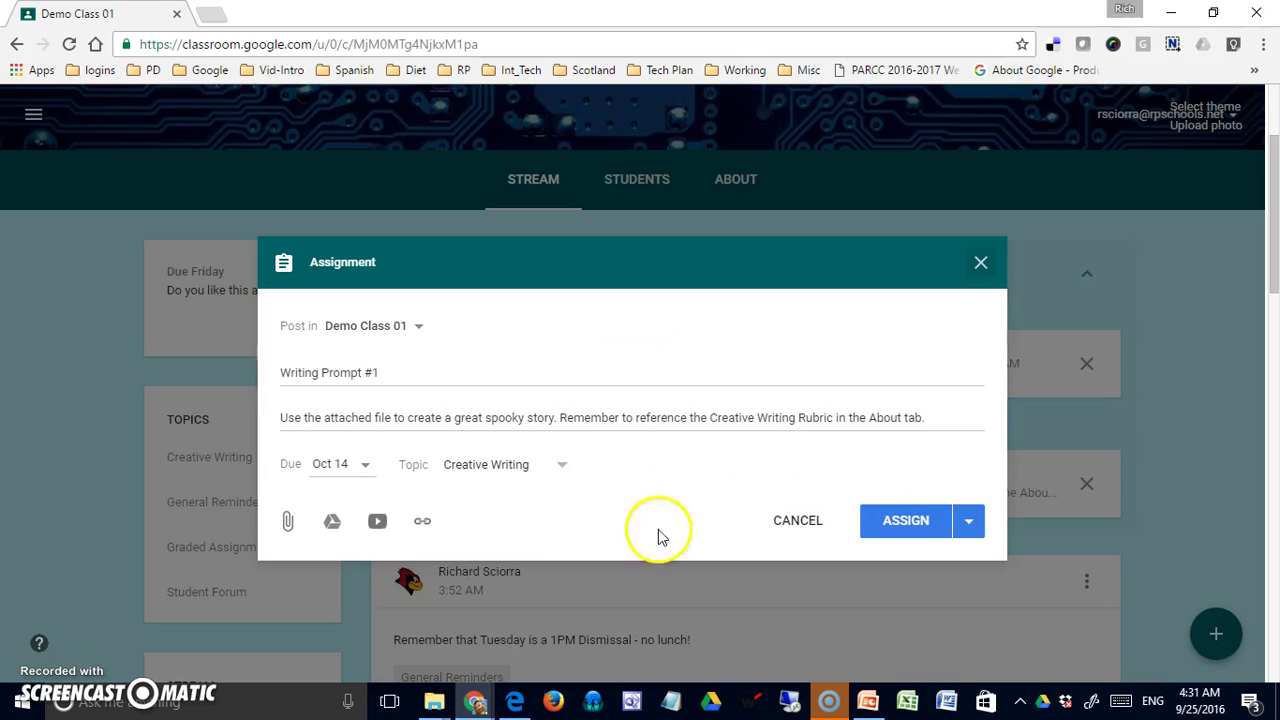
- Attach the Writing Prompt #1 doc from Drive with Make a copy for each student
left_click(332, 522)
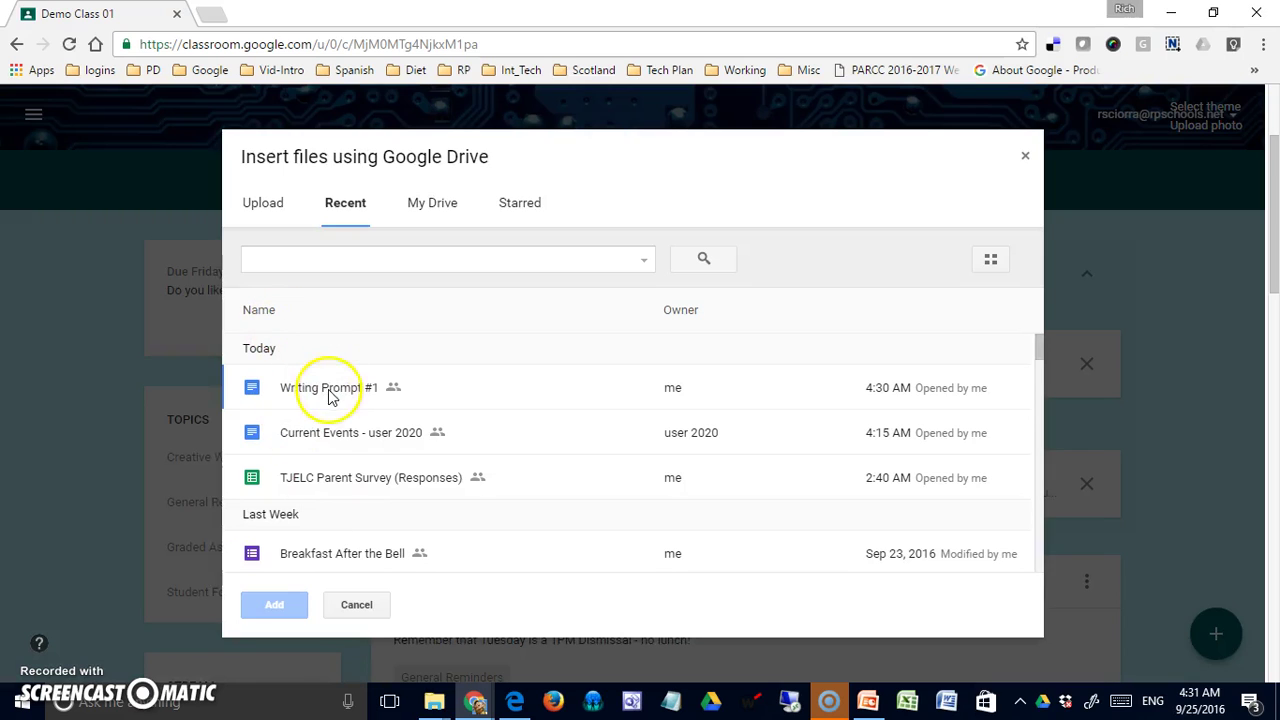
left_click(329, 391)
left_click(268, 605)
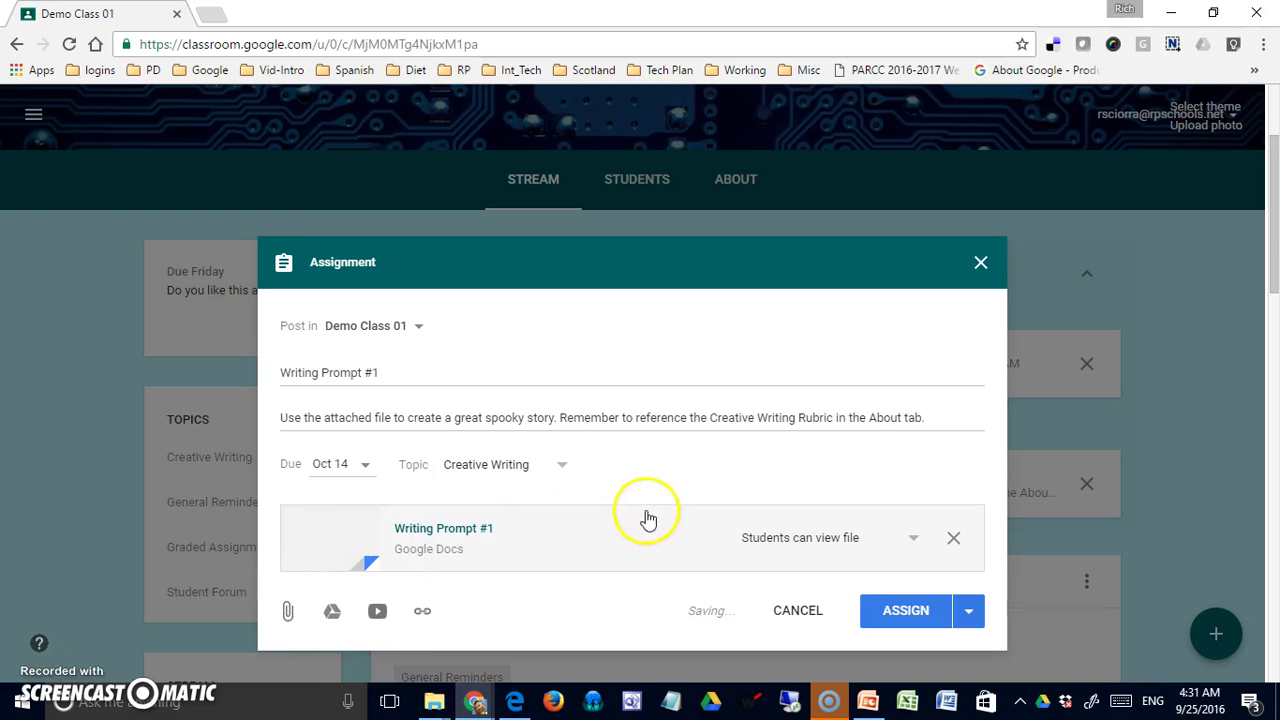
left_click(917, 539)
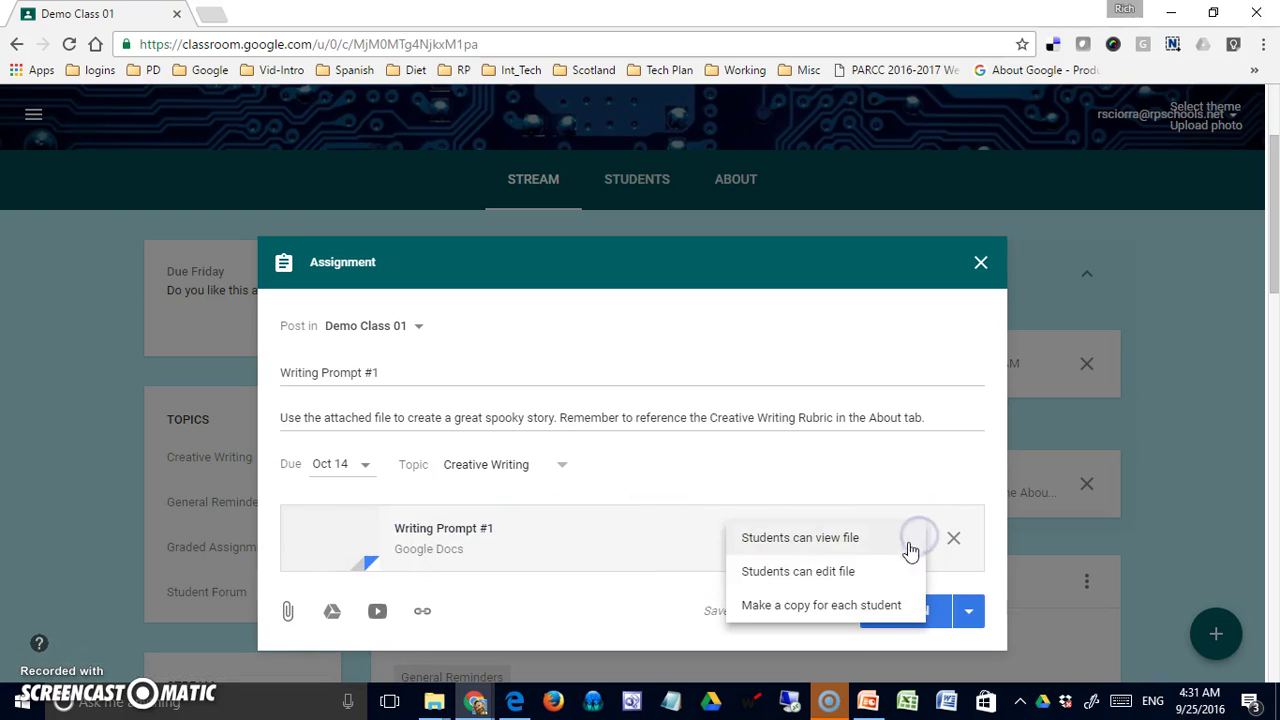
left_click(850, 612)
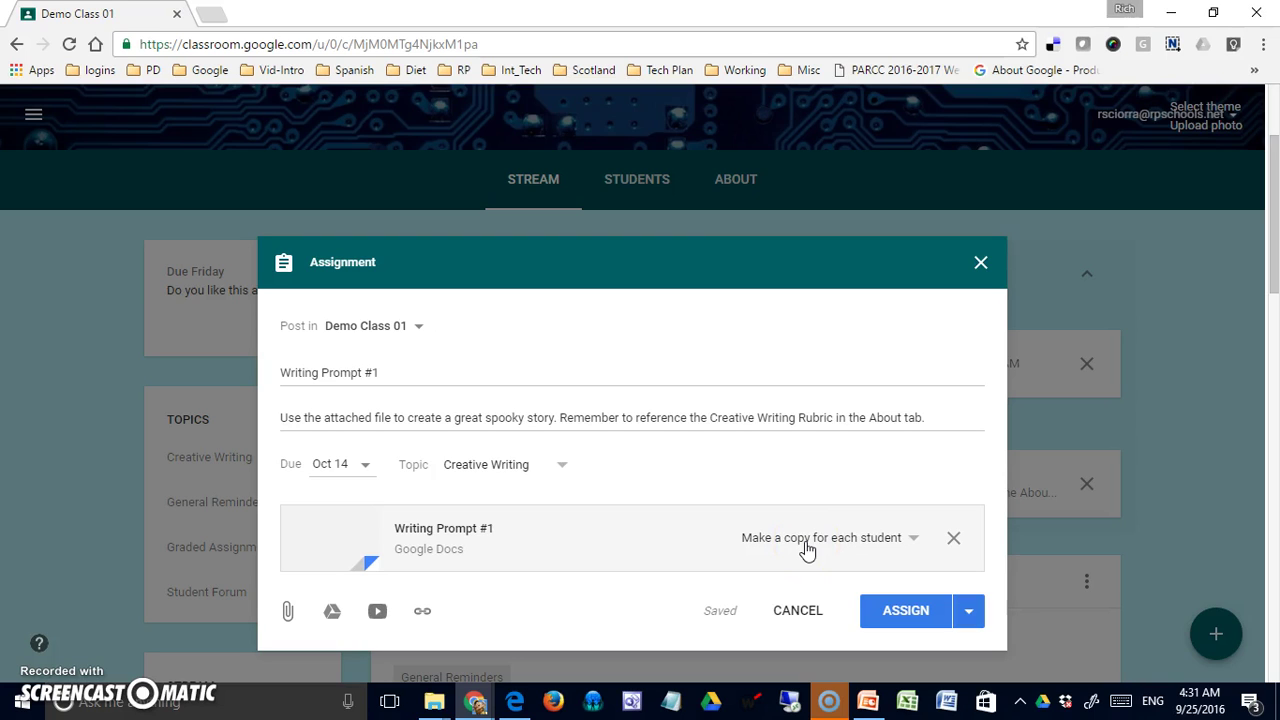
- Assign Writing Prompt #1 to the class and confirm posting it now
left_click(900, 612)
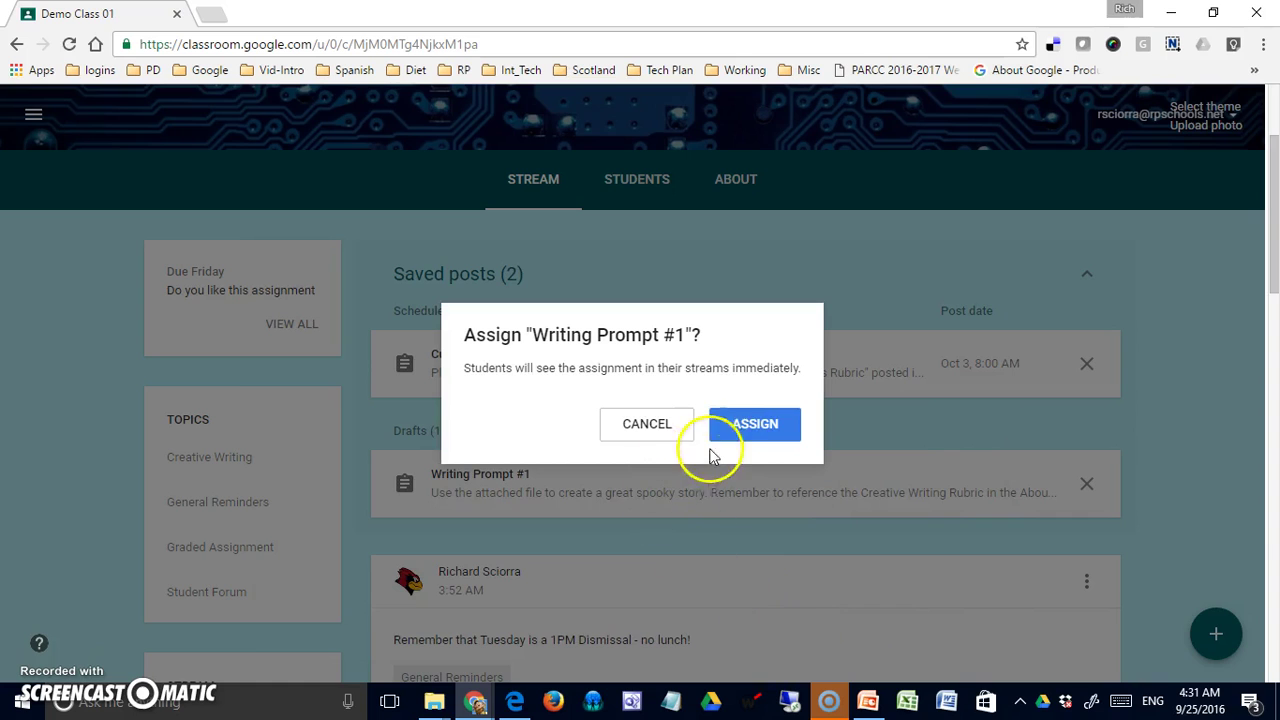
left_click(743, 441)
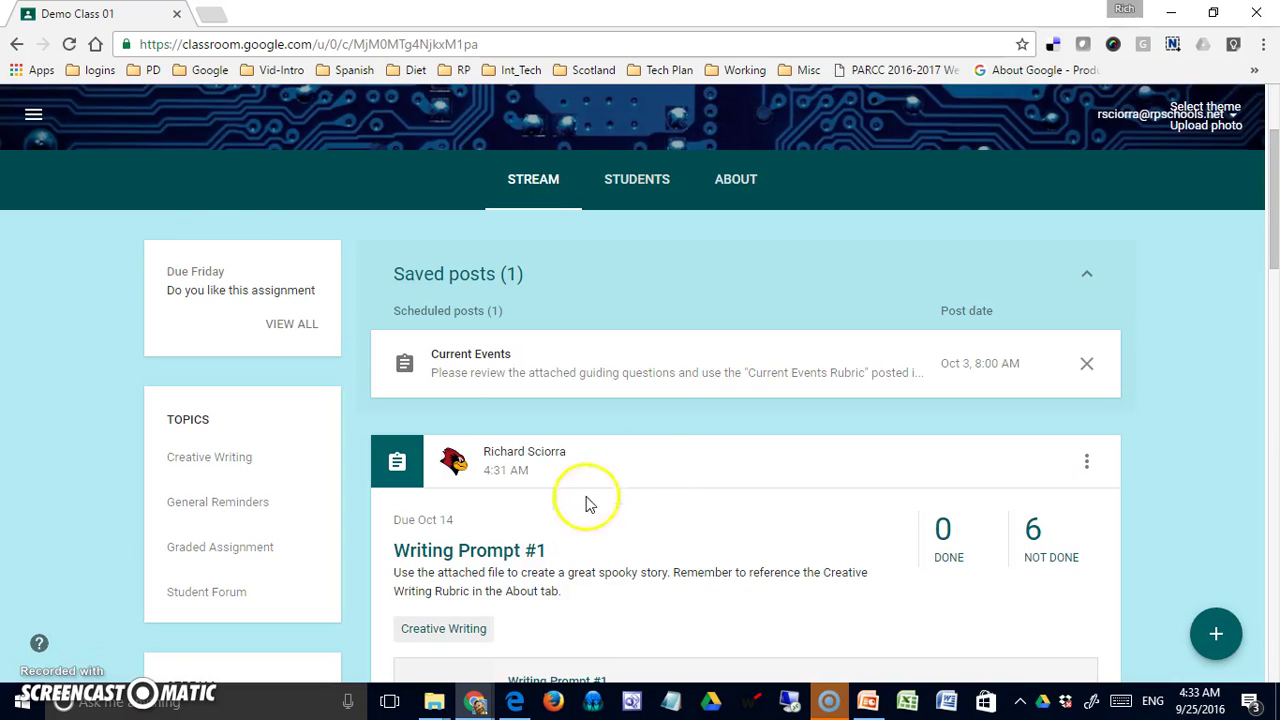
key("alt+Tab")
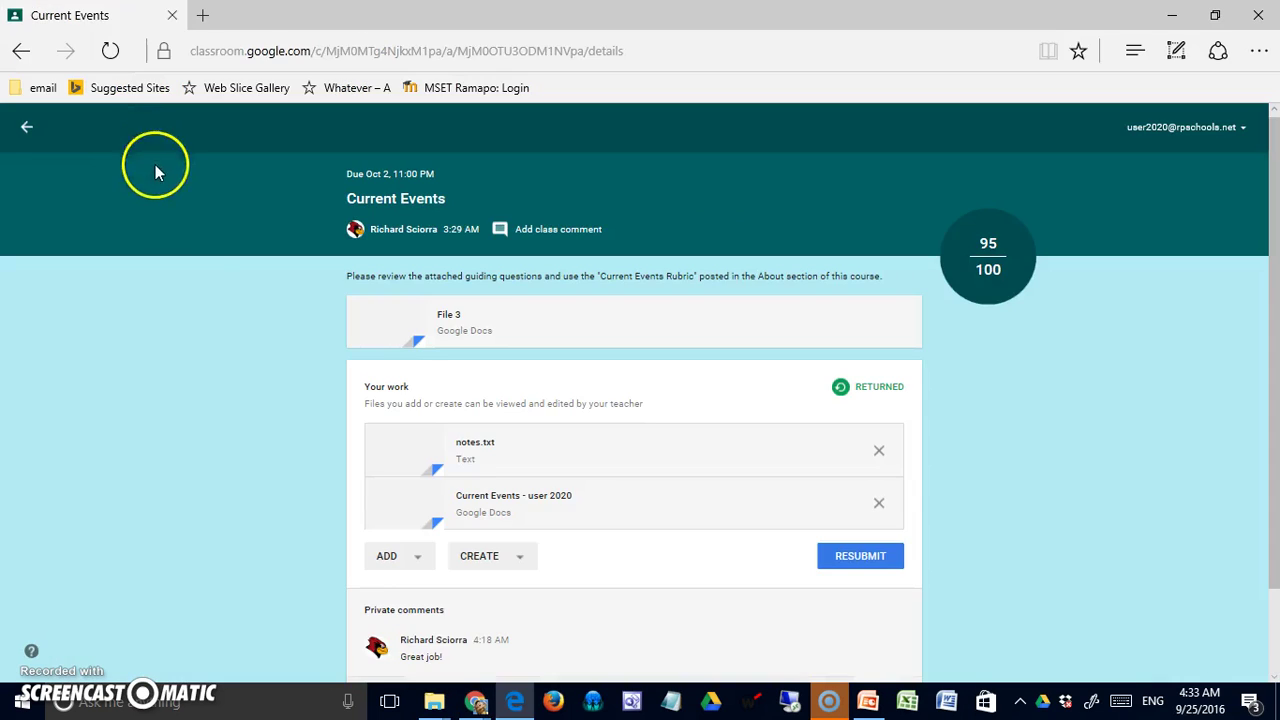
- As the student, open Writing Prompt #1's details and their own copy of the doc
left_click(27, 127)
scroll(161, 270, "up", 10)
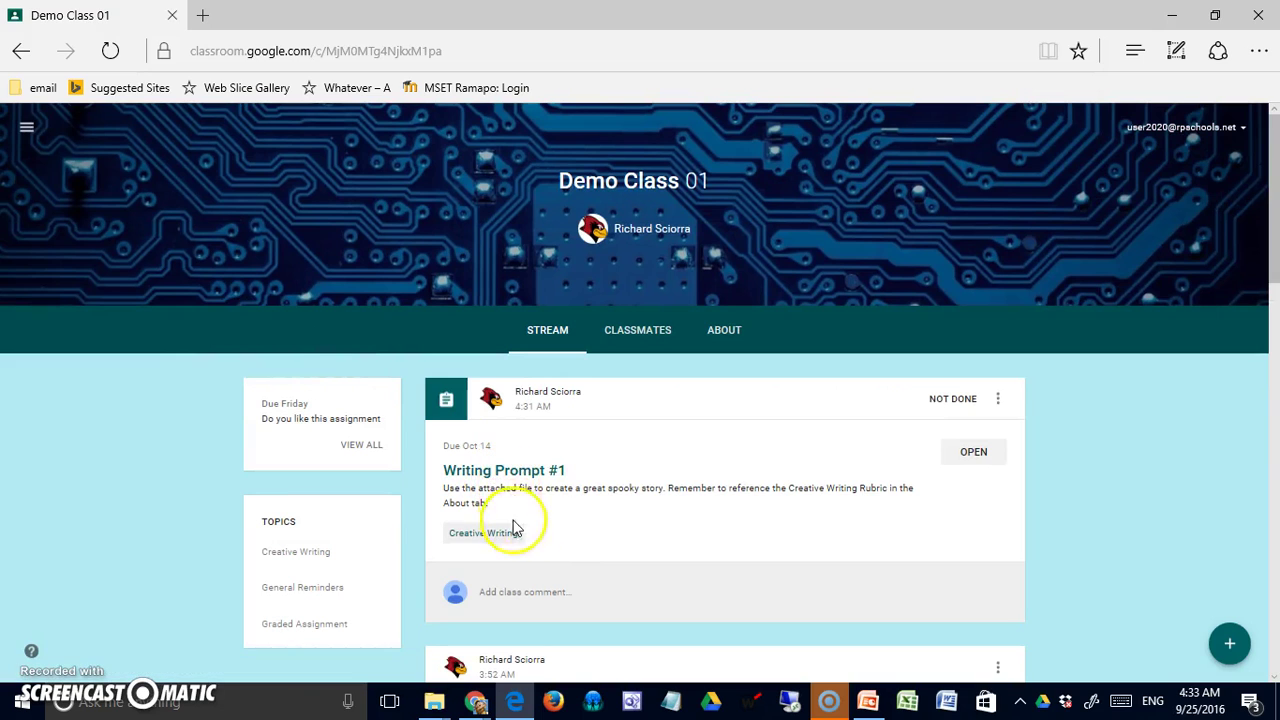
left_click(970, 458)
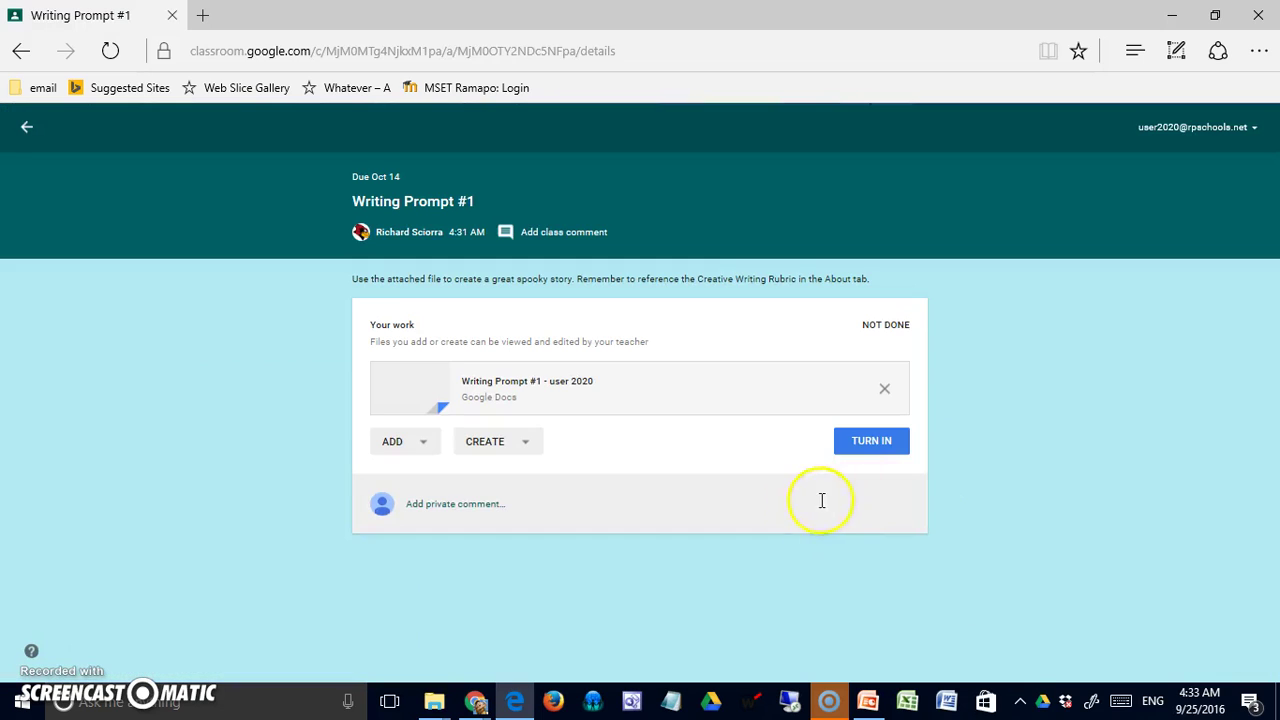
left_click(508, 390)
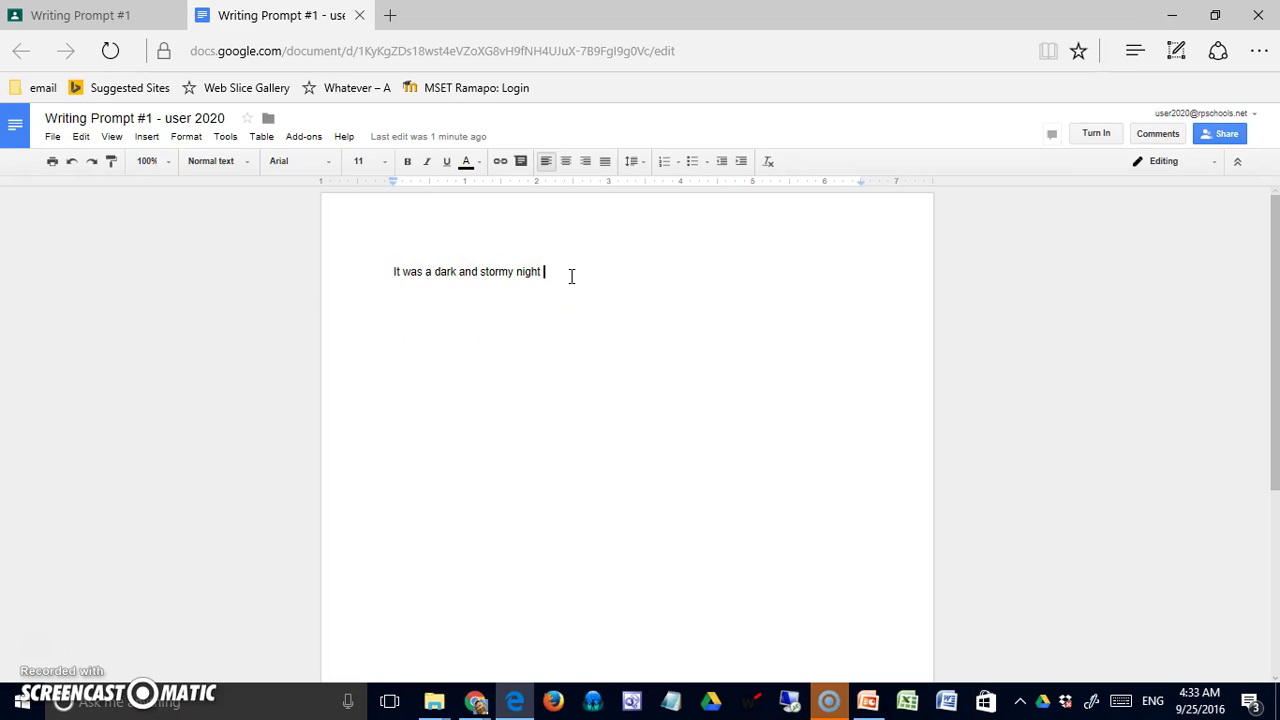
- Continue the story: 'The wind blew and the rain fell in torrents. Maggie felt very alone.'
key("BackSpace")
type(". The wind blew and the rain fell in torrents. Maggie felt very alone.")
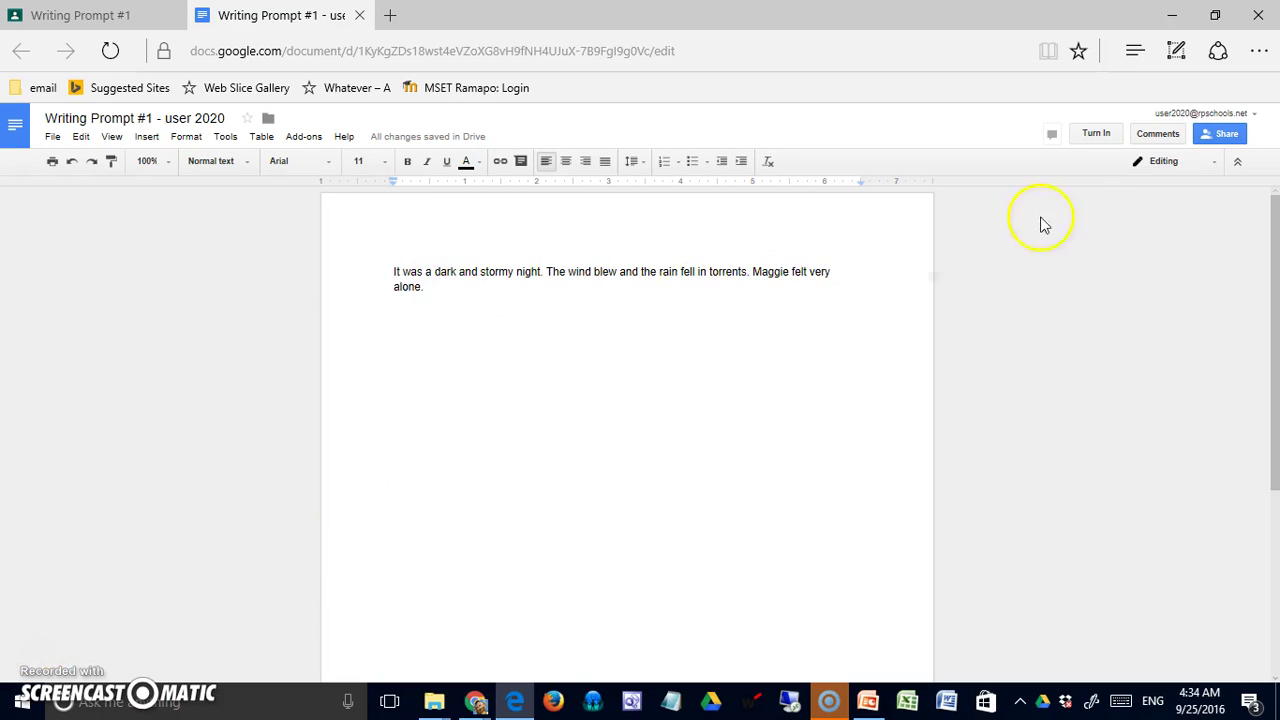